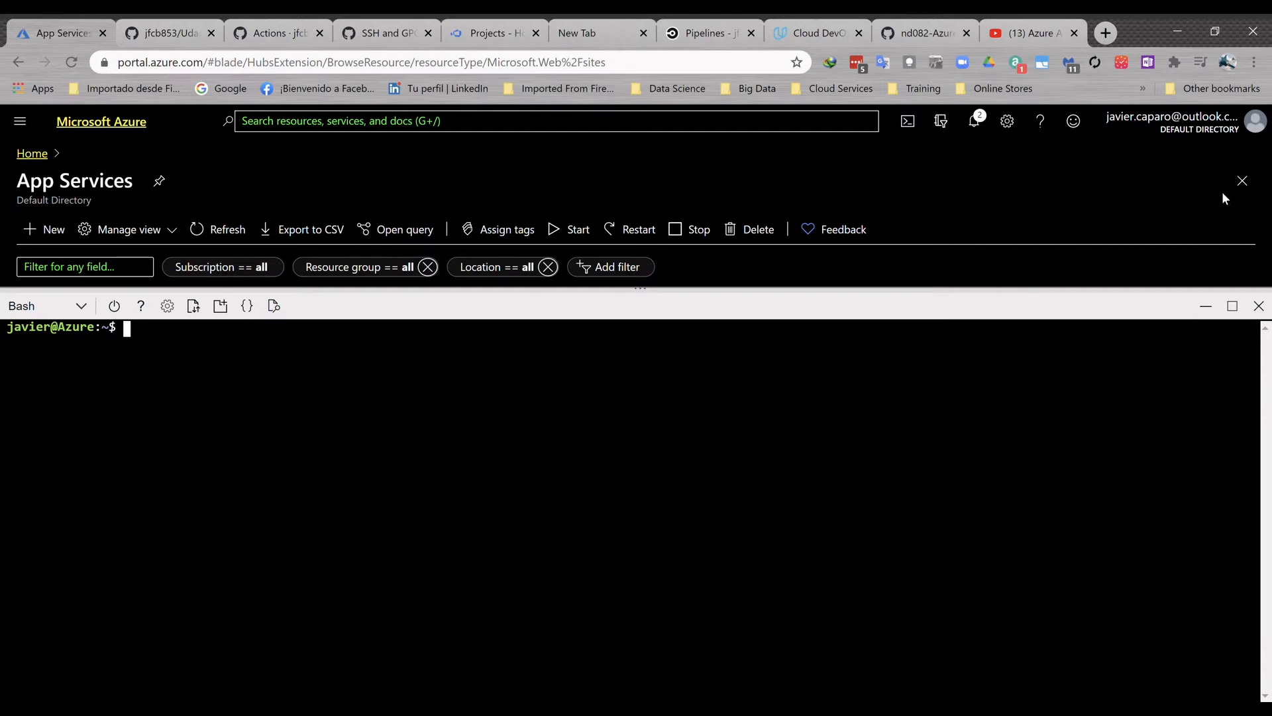
- Generate an RSA key pair with ssh-keygen -t rsa in the default location, overwriting the existing key and using no passphrase
type("clear")
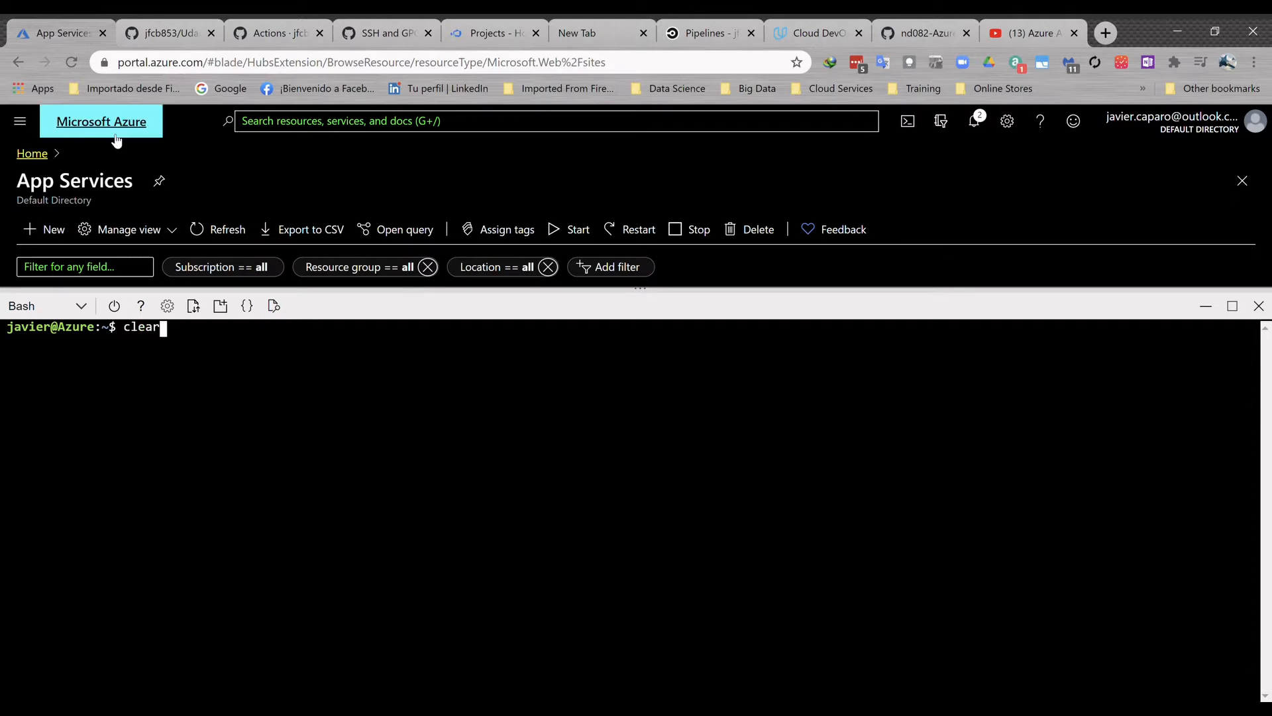
key("Up")
key("Down")
key("Up")
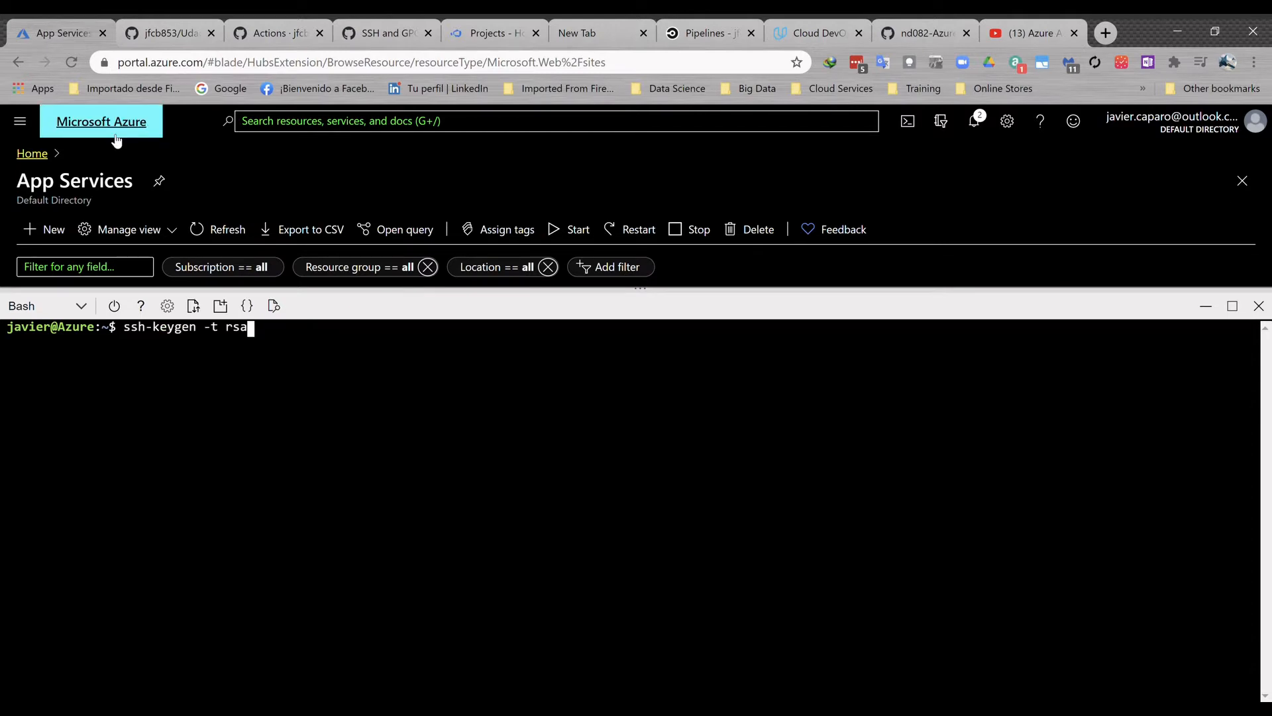
key("Return")
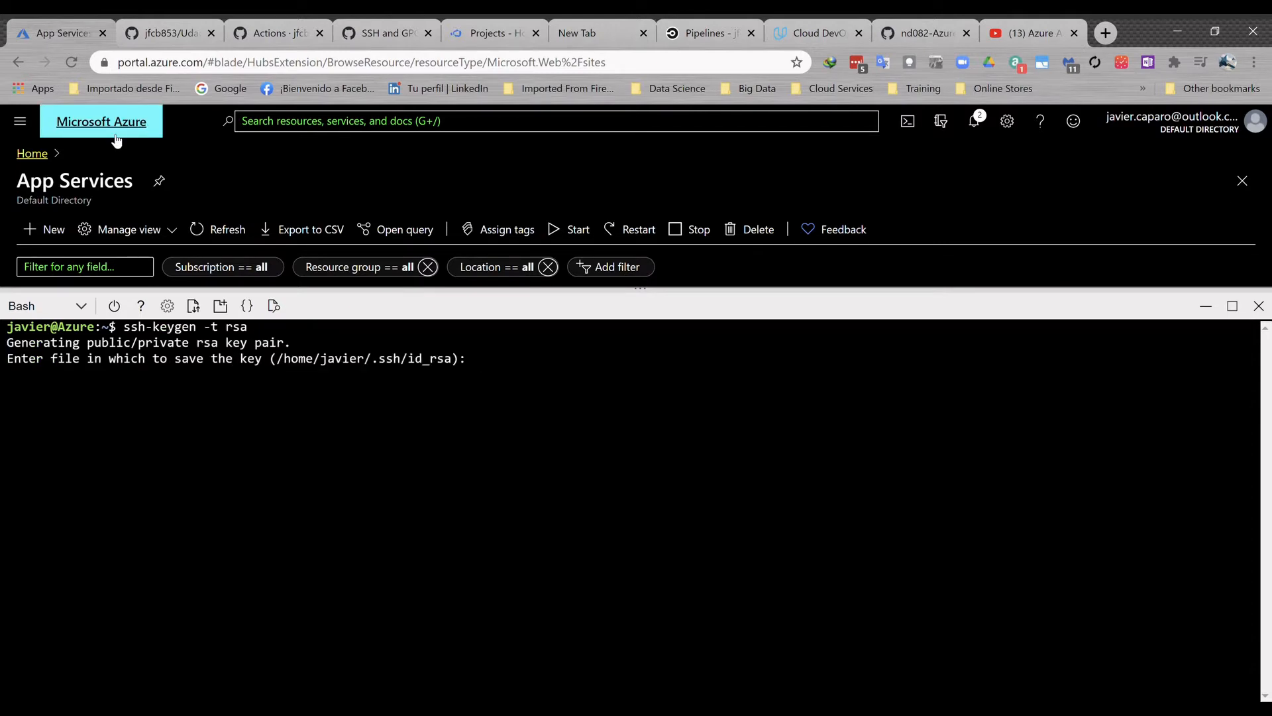
key("Return")
type("y")
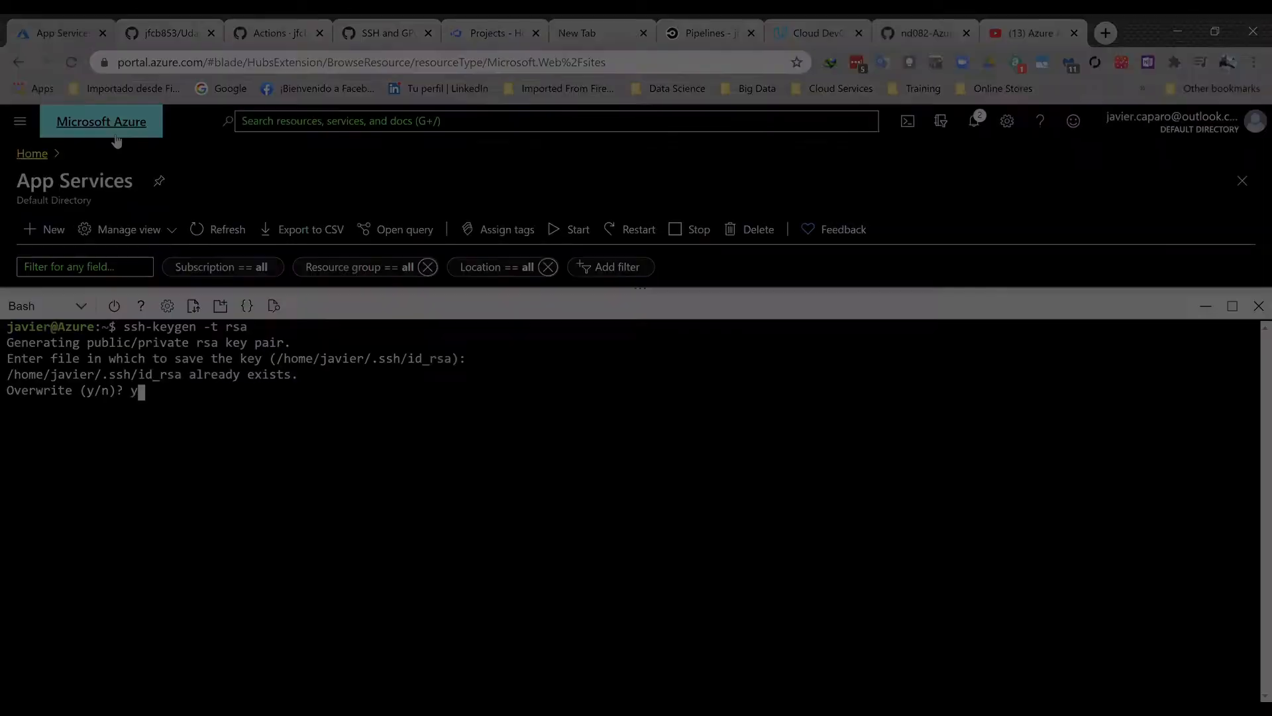
key("Return")
key("Return")
key("Return")
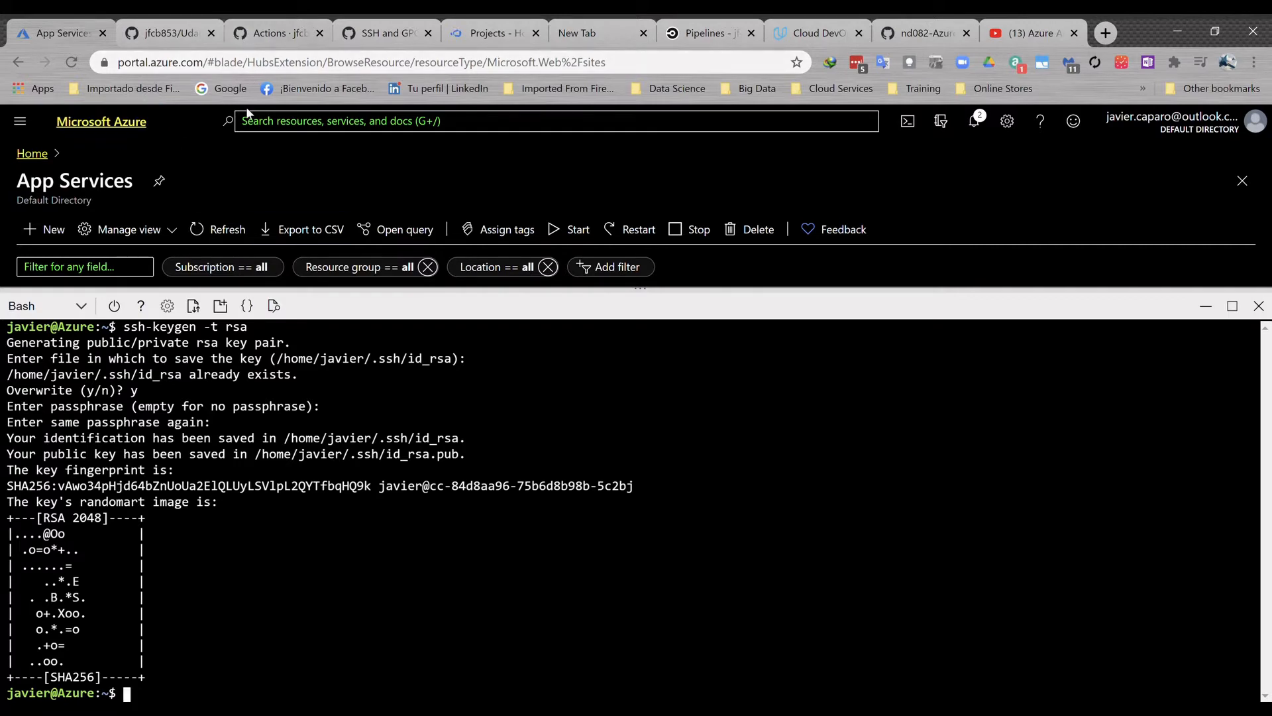
- Print the public key file ~/.ssh/id_rsa.pub with cat and copy the whole key
type("cat ~/.ssh/id_rsa")
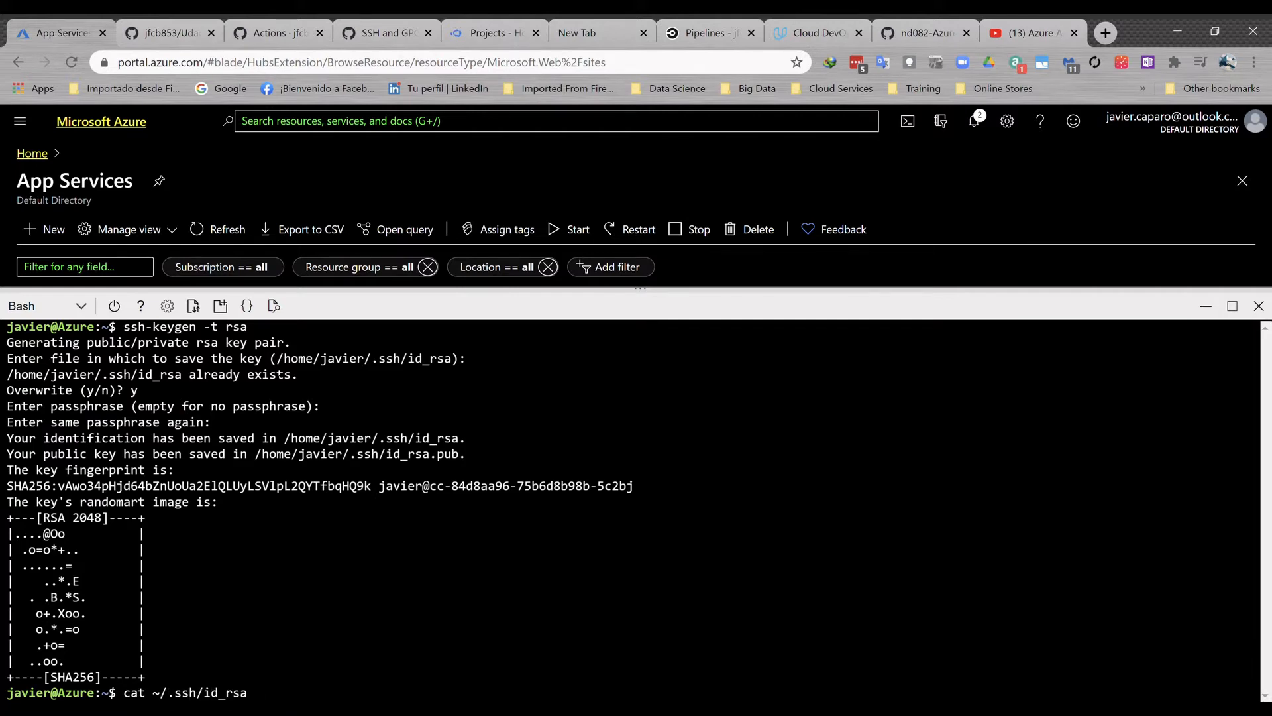
type(".pub")
key("Return")
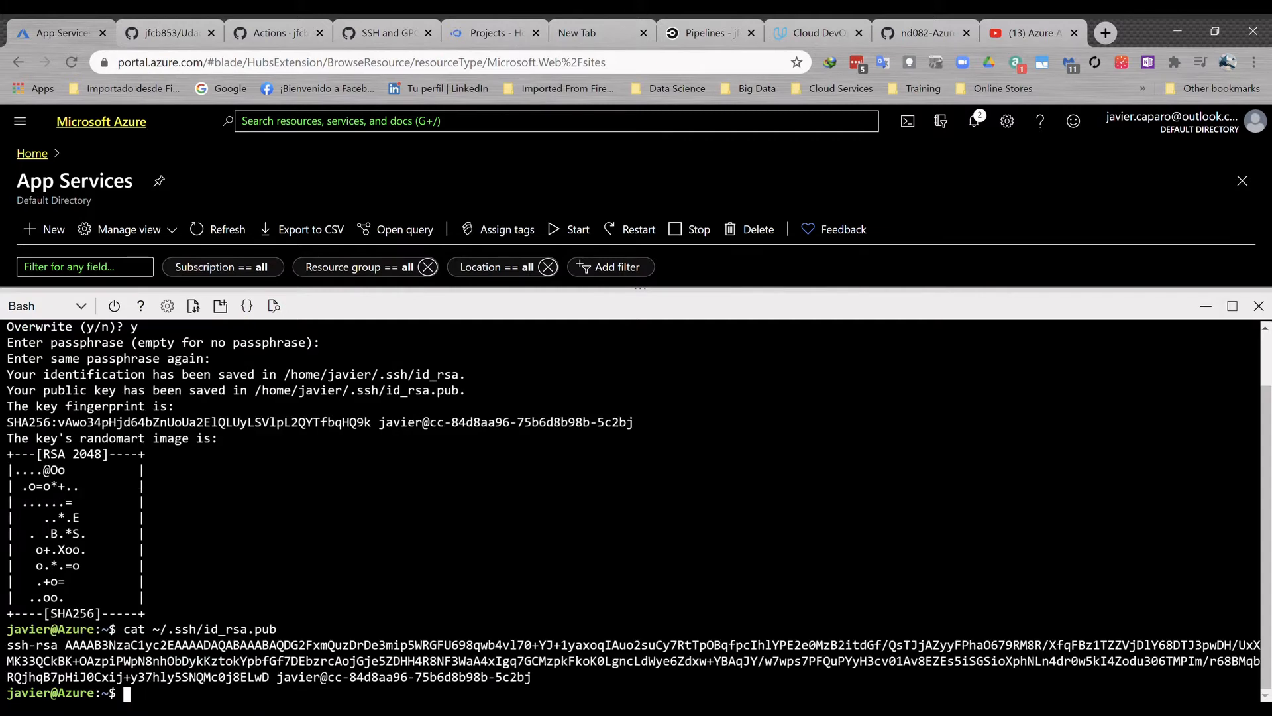
left_click_drag(531, 677, 8, 649)
key("ctrl+c")
- Switch to GitHub's SSH key settings and add a new SSH key titled azure containing the copied public key
left_click(352, 36)
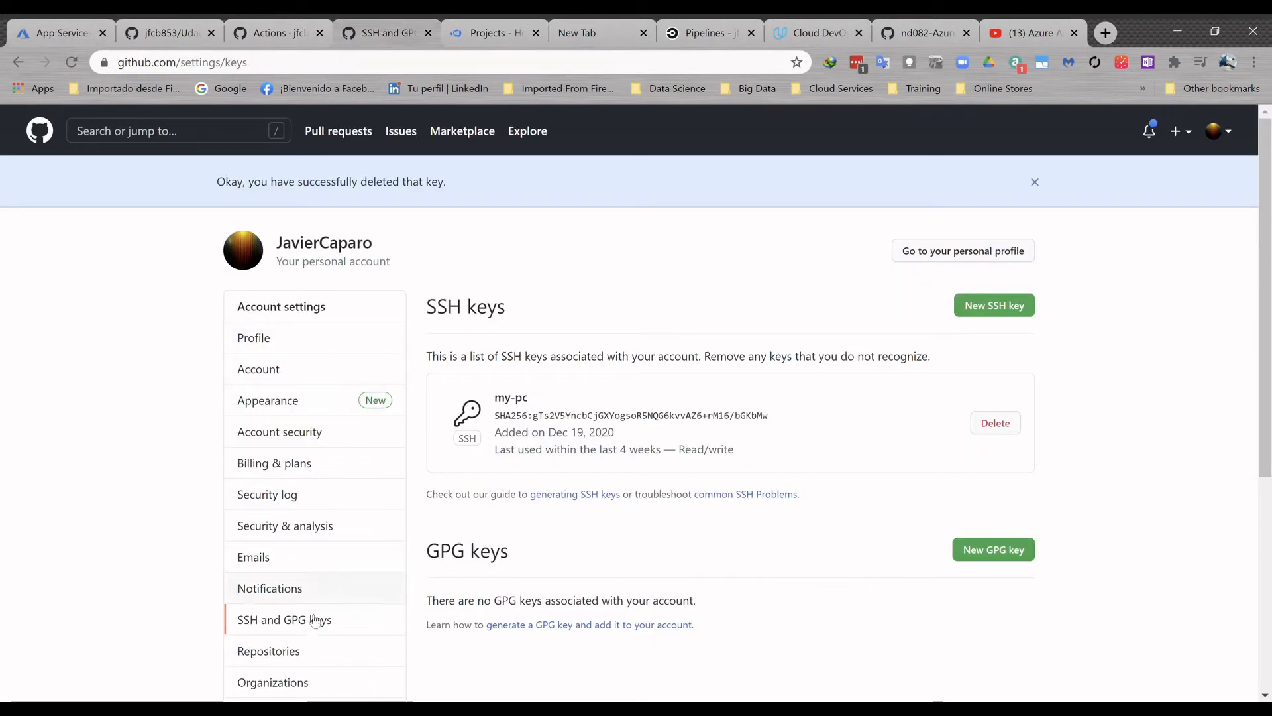
left_click(999, 309)
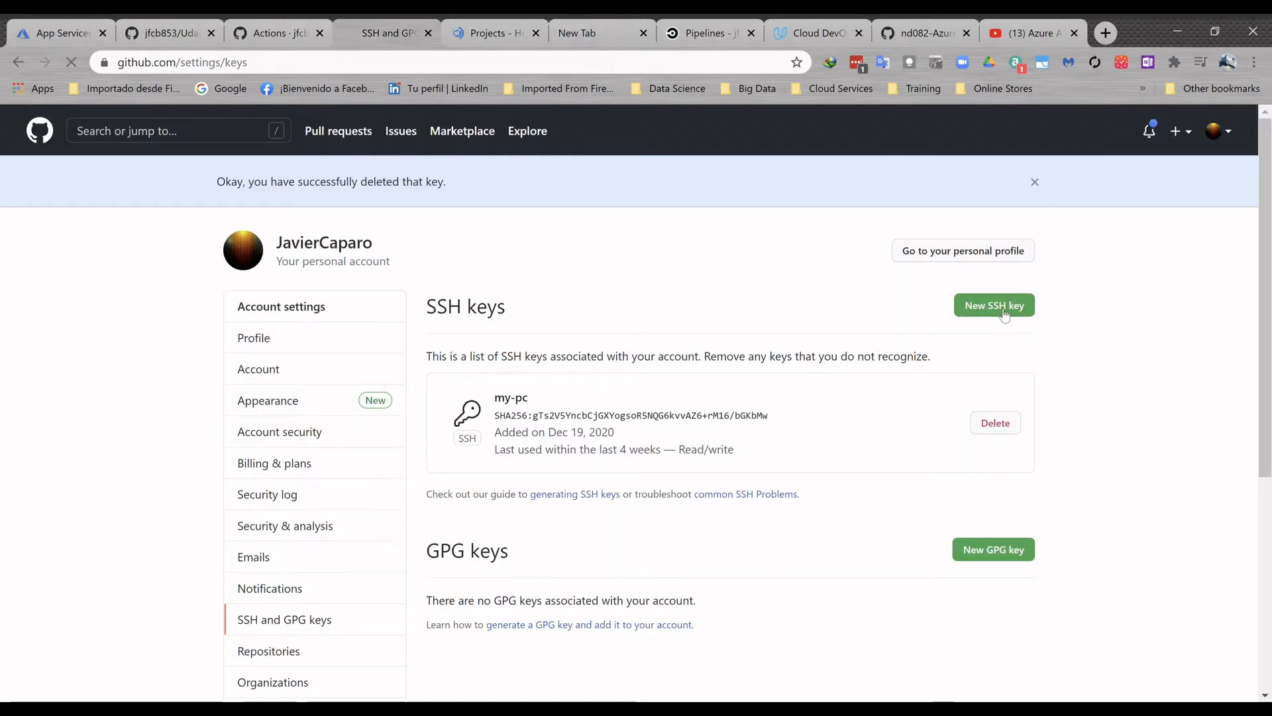
left_click(507, 332)
type("azure")
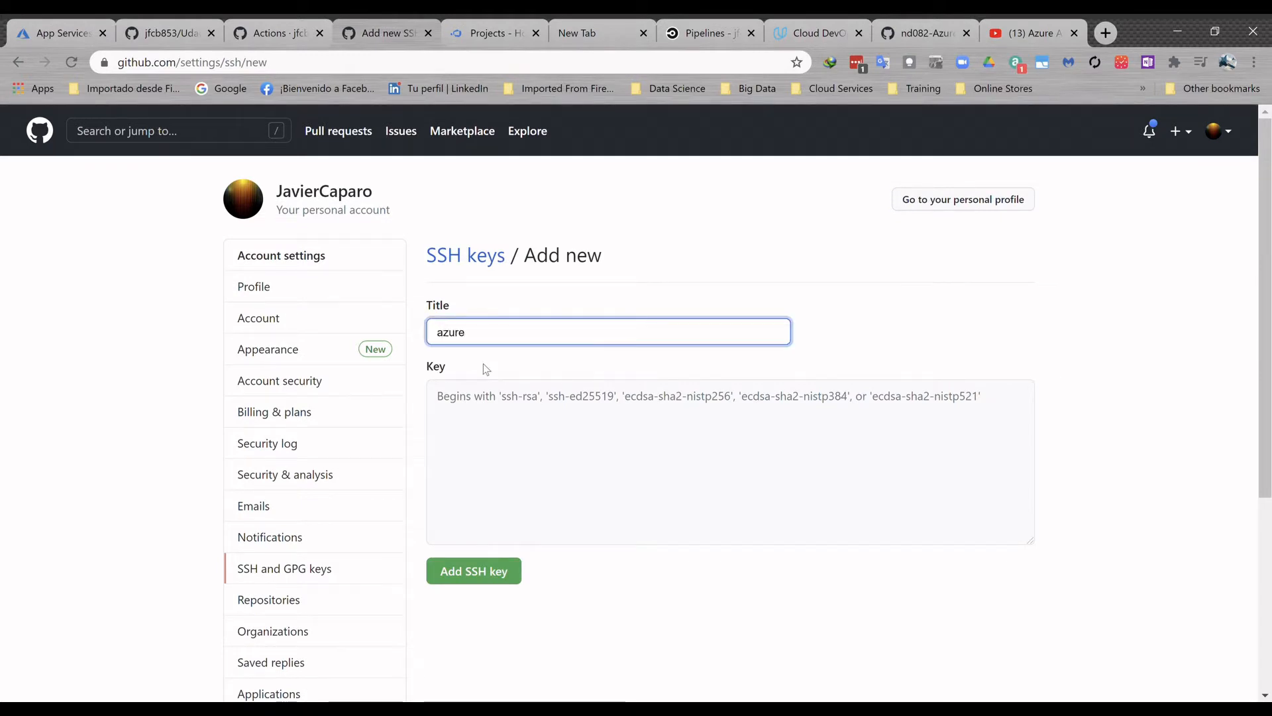
left_click(501, 415)
key("ctrl+v")
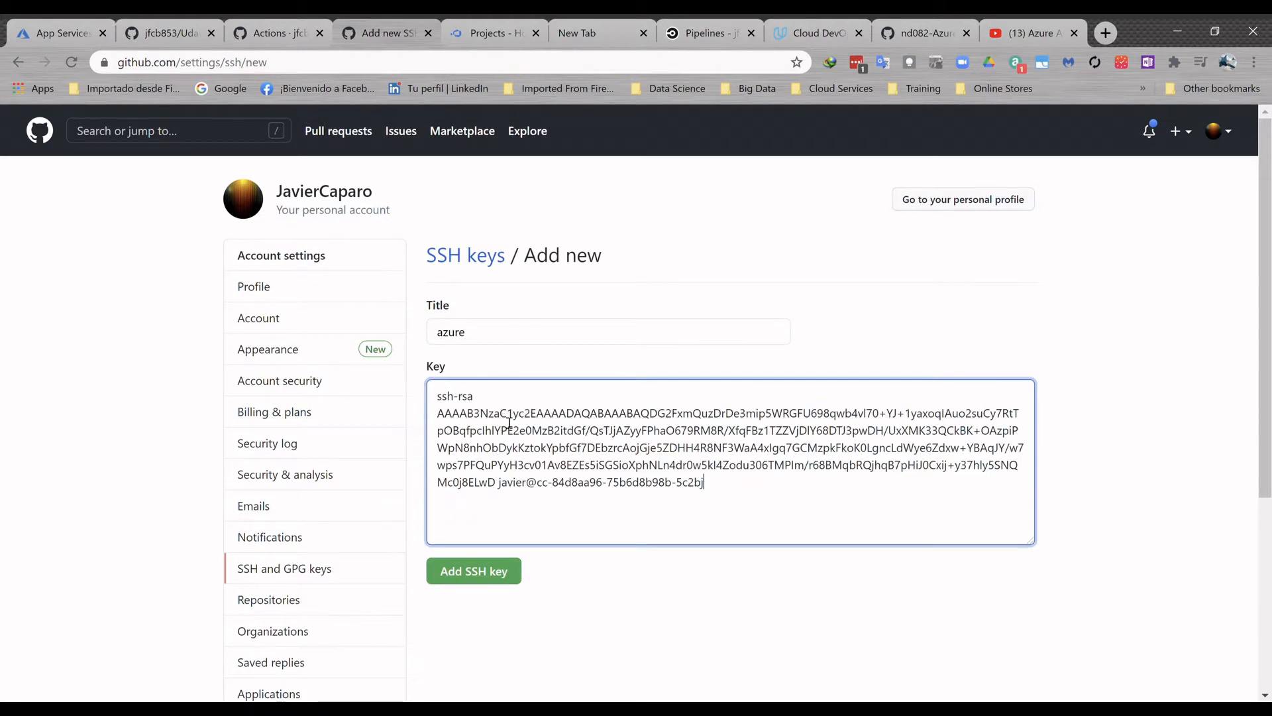
left_click(506, 578)
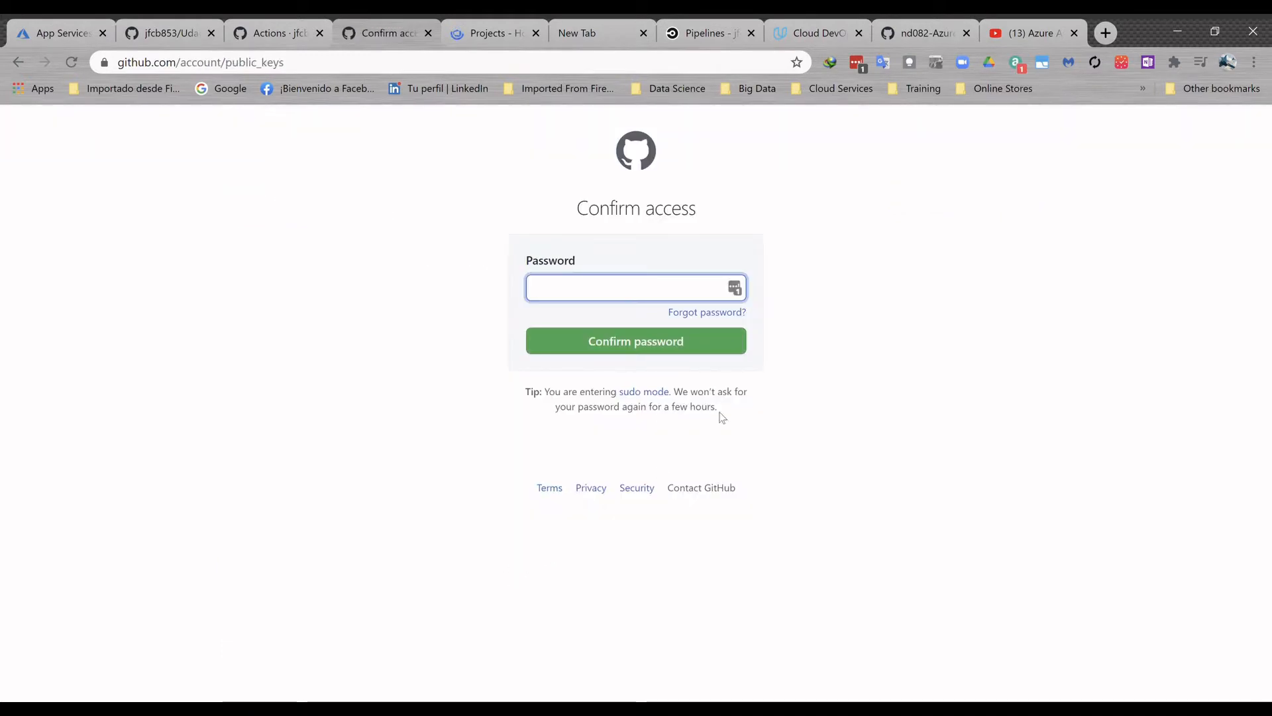
- Fill in the account password from the saved github.com login and confirm access
left_click(737, 289)
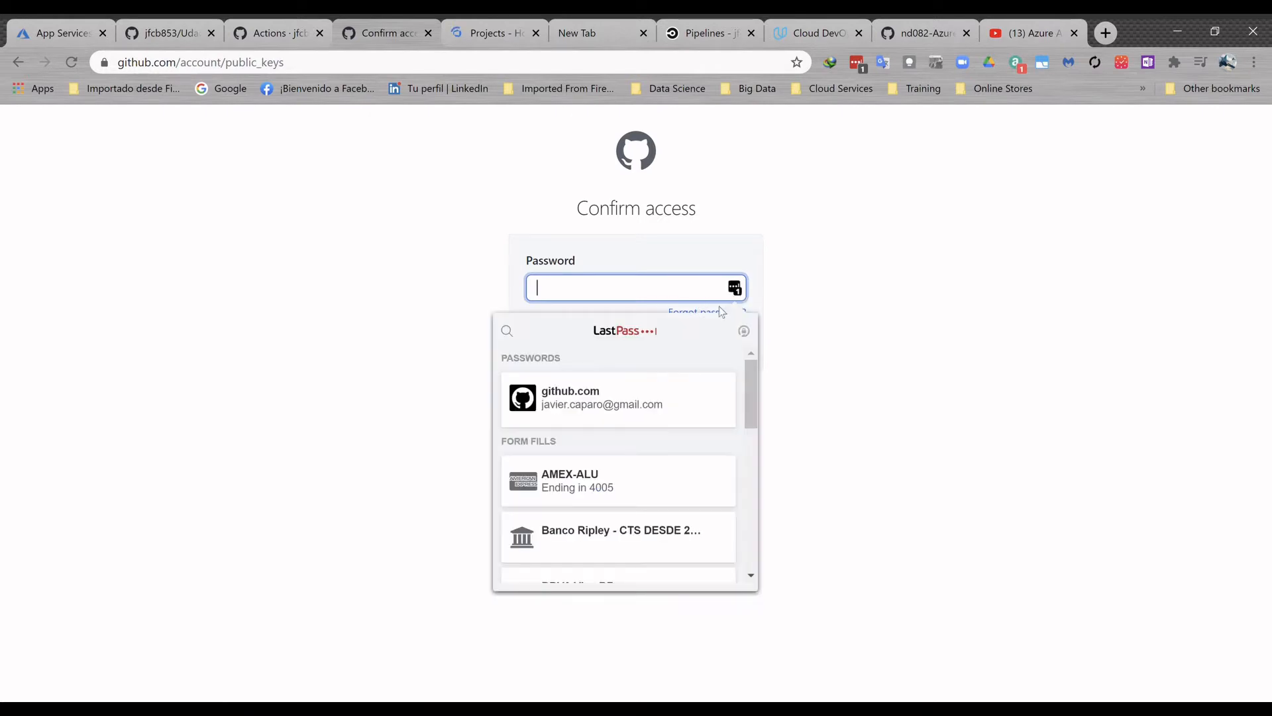
left_click(617, 414)
left_click(630, 343)
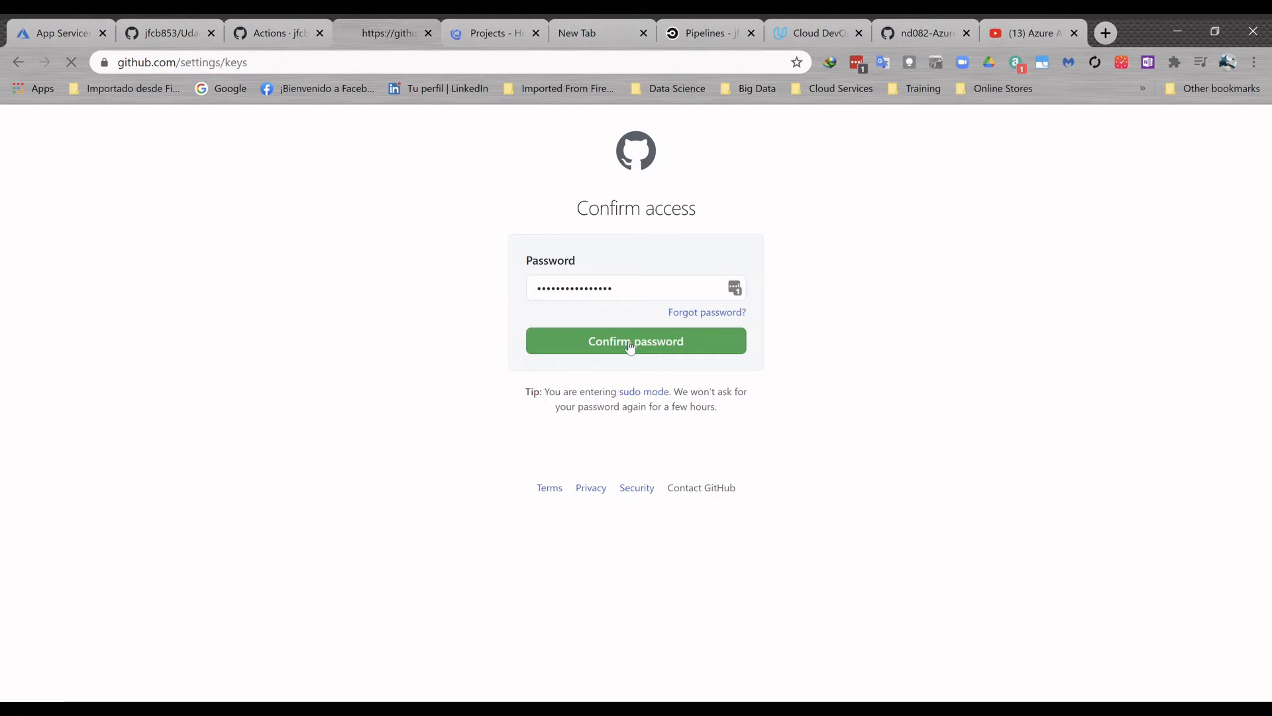
- Return to Azure Cloud Shell, clear the terminal and list the home directory's contents
left_click(62, 34)
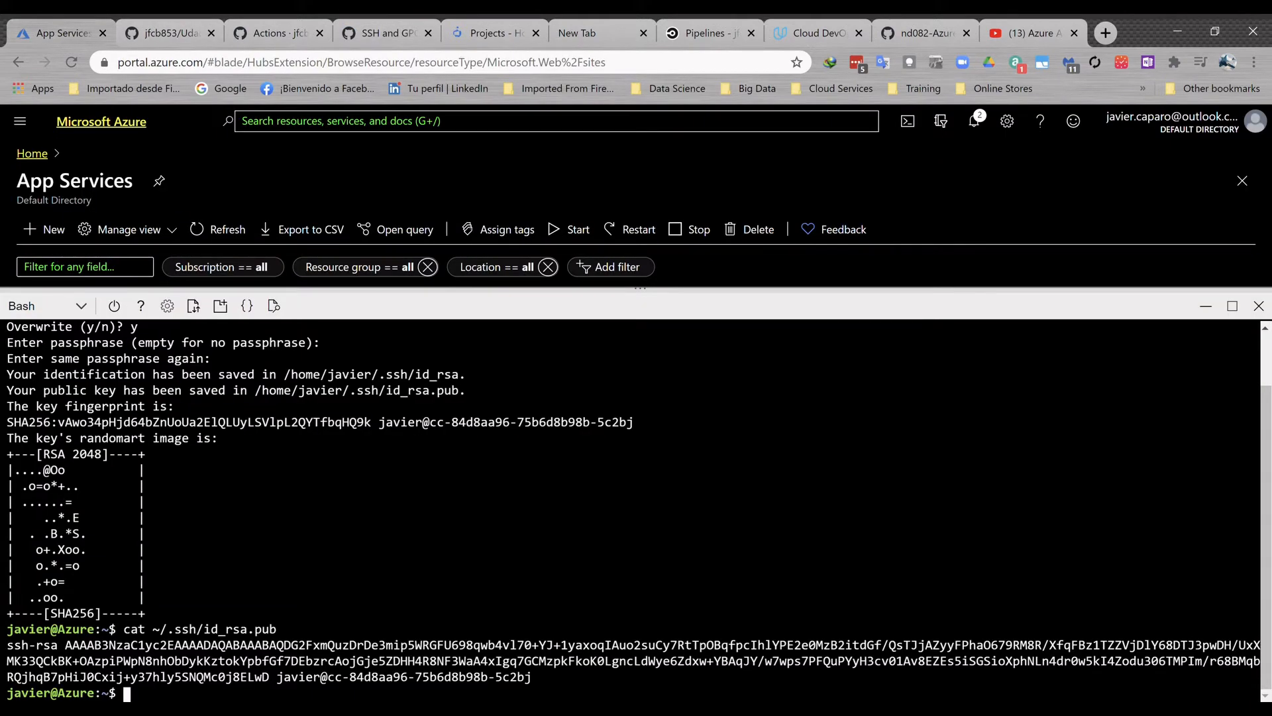
type("clear")
key("Return")
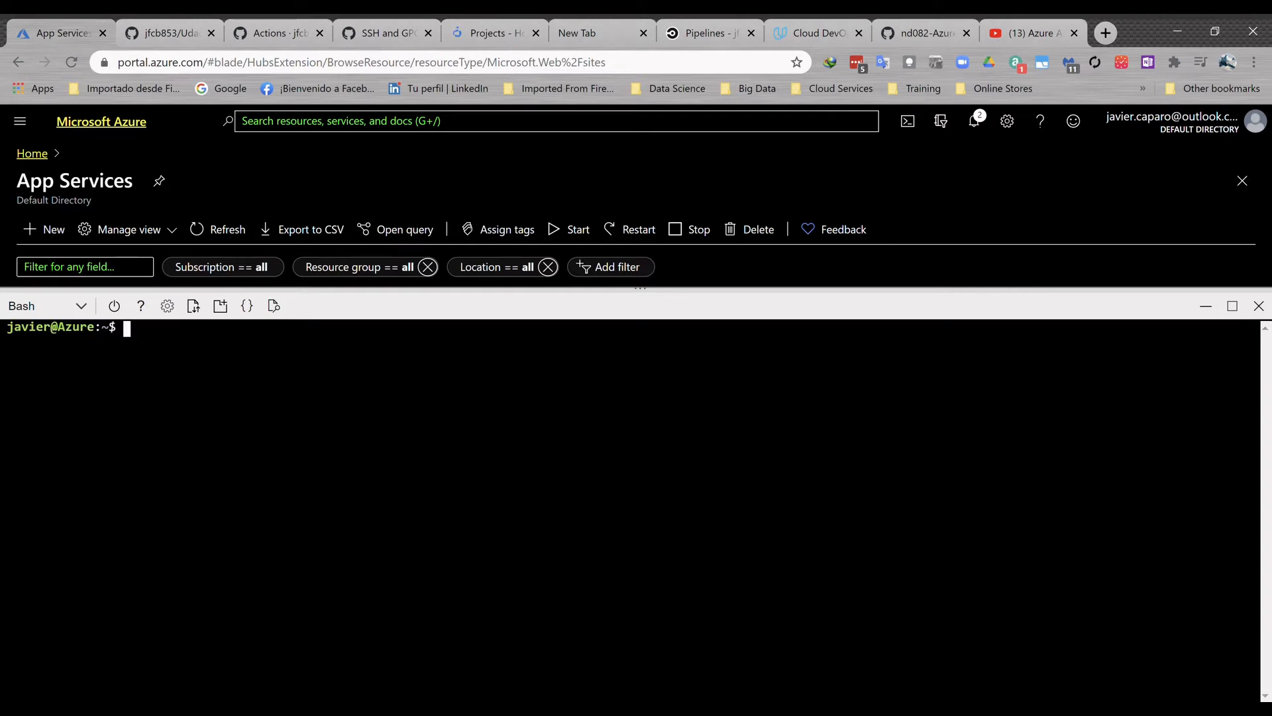
type("ls")
key("Return")
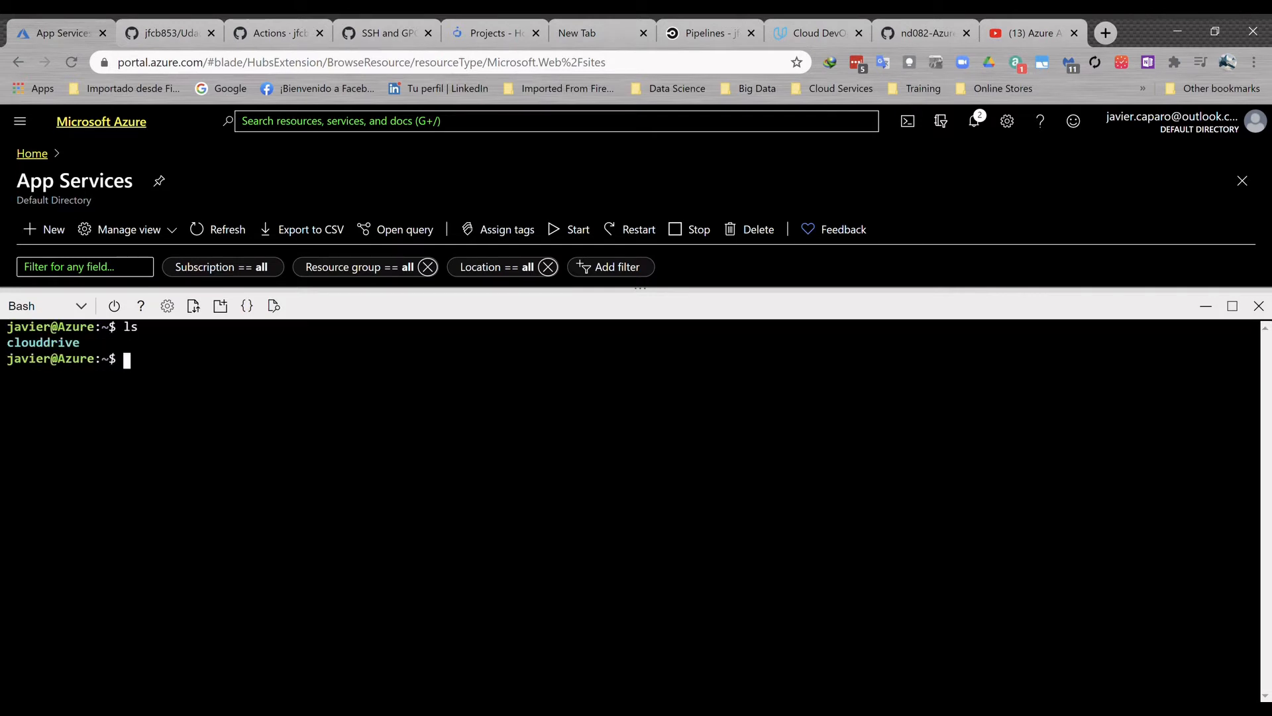
- Clone the Udacity-DevOps-Azure-Project-2 repository with git clone, using the SSH address copied from its GitHub page
type("git clone")
left_click(196, 35)
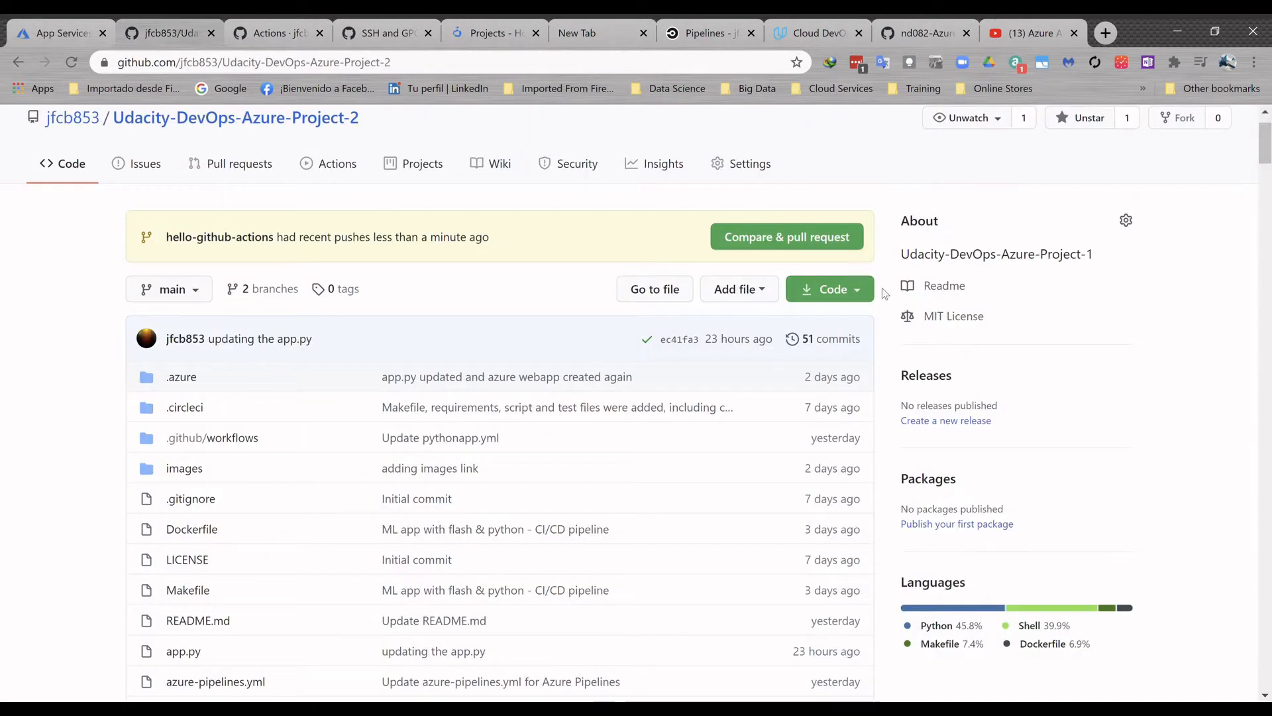
left_click(860, 292)
left_click(842, 383)
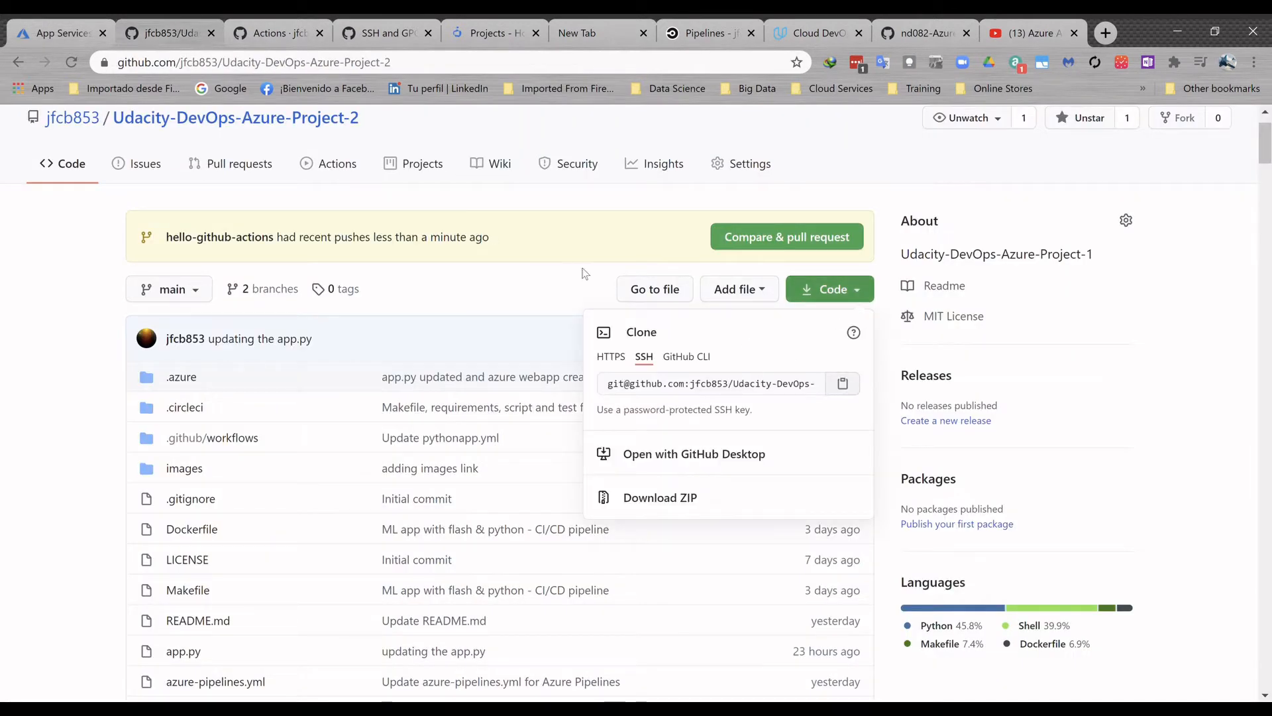
left_click(59, 32)
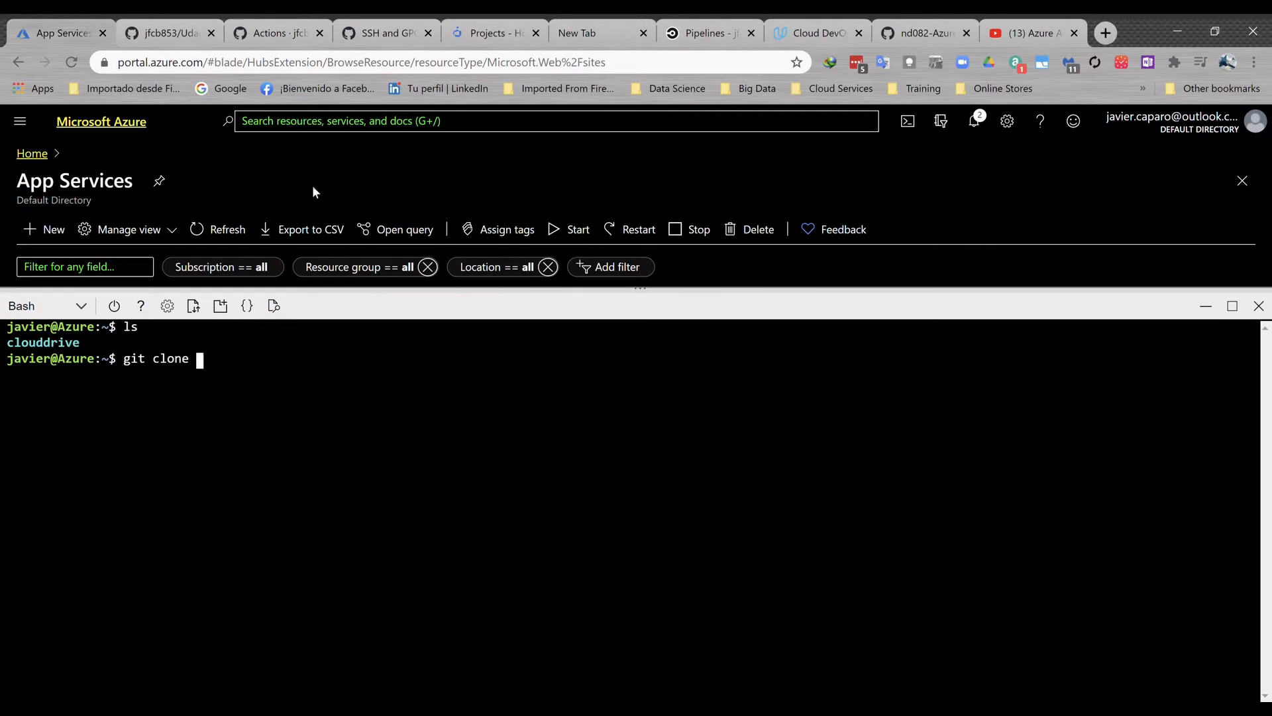
key("ctrl+v")
key("Return")
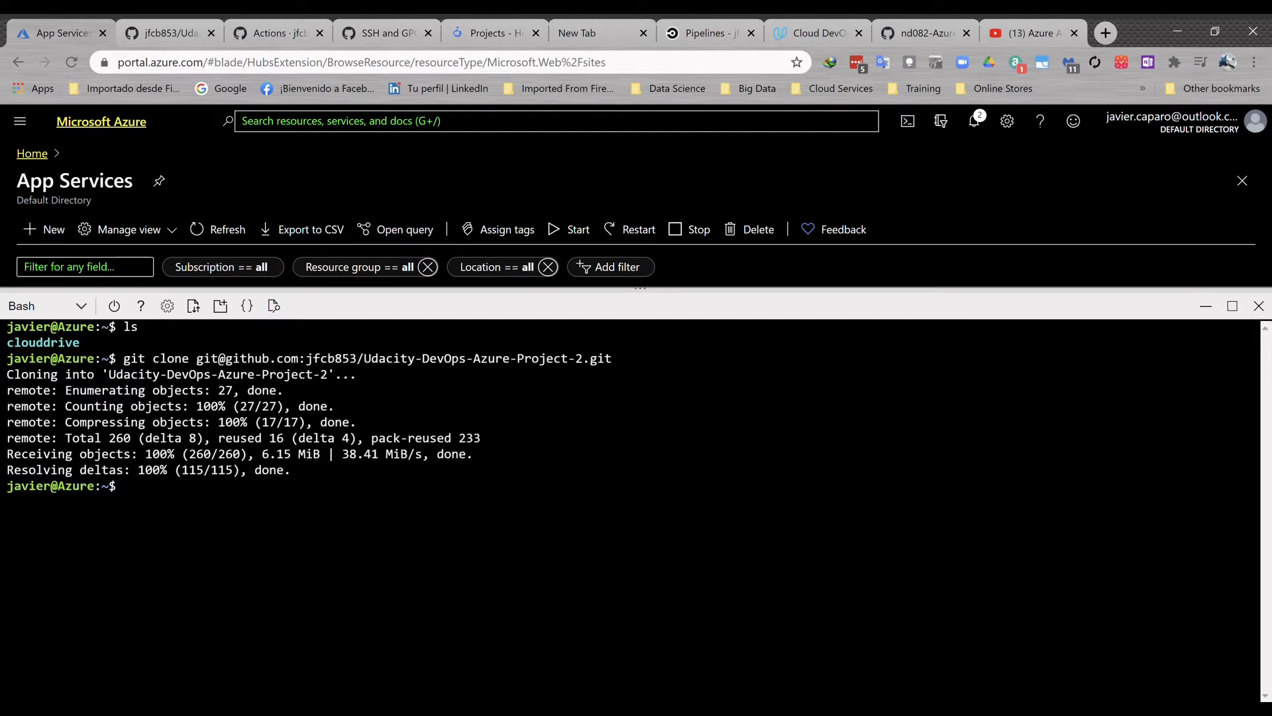
- List the home directory, clear the terminal and change into the Udacity-DevOps-Azure-Project-2 folder
type("ls")
key("Return")
type("clear")
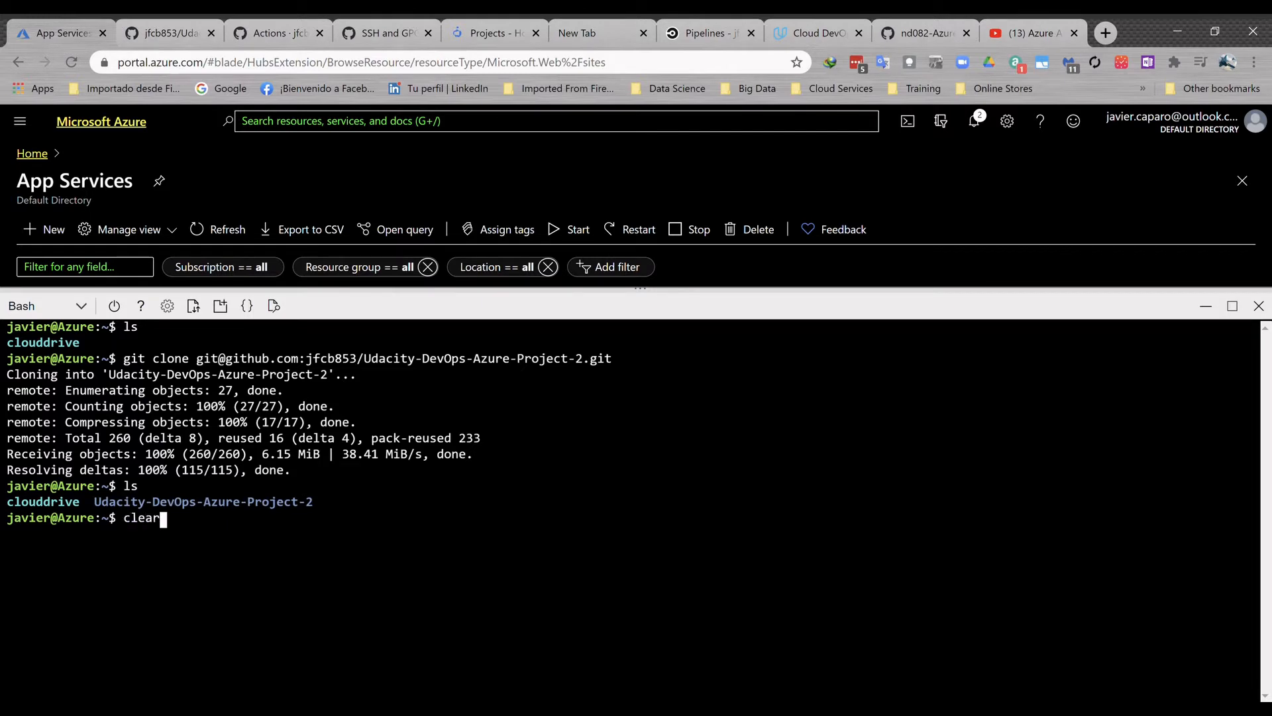
key("Return")
type("cd Udac")
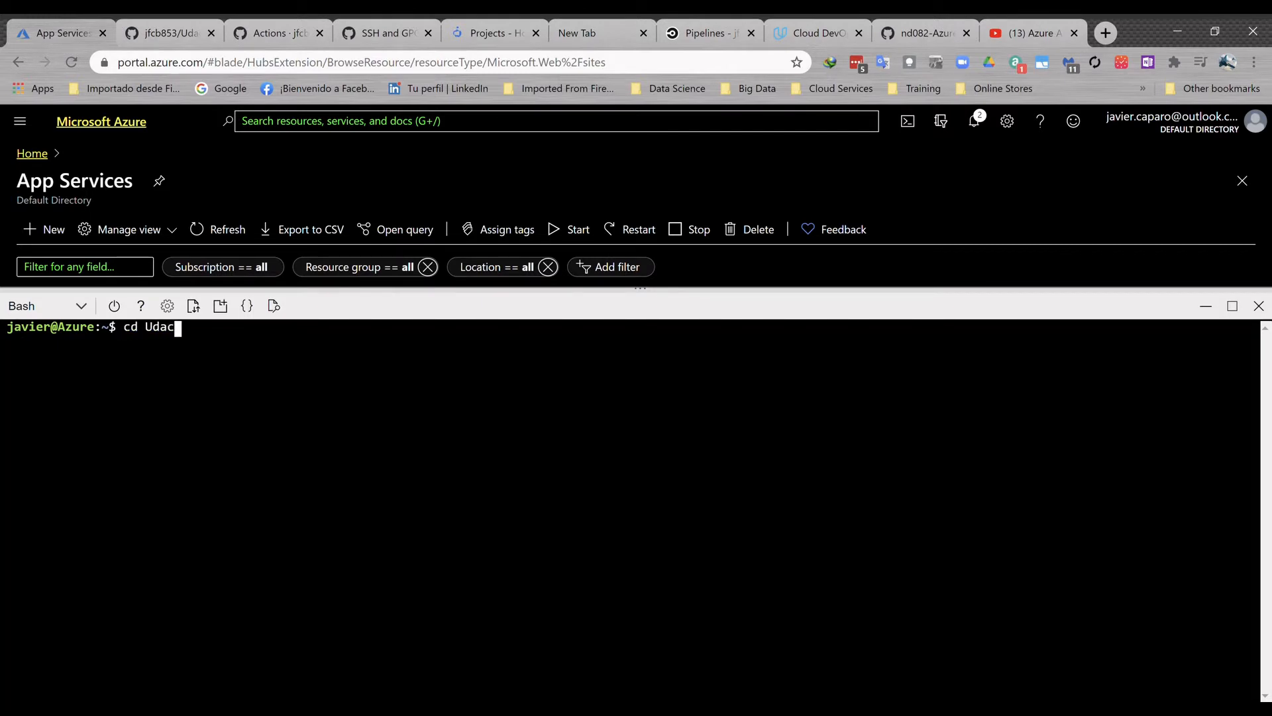
key("Tab")
key("Return")
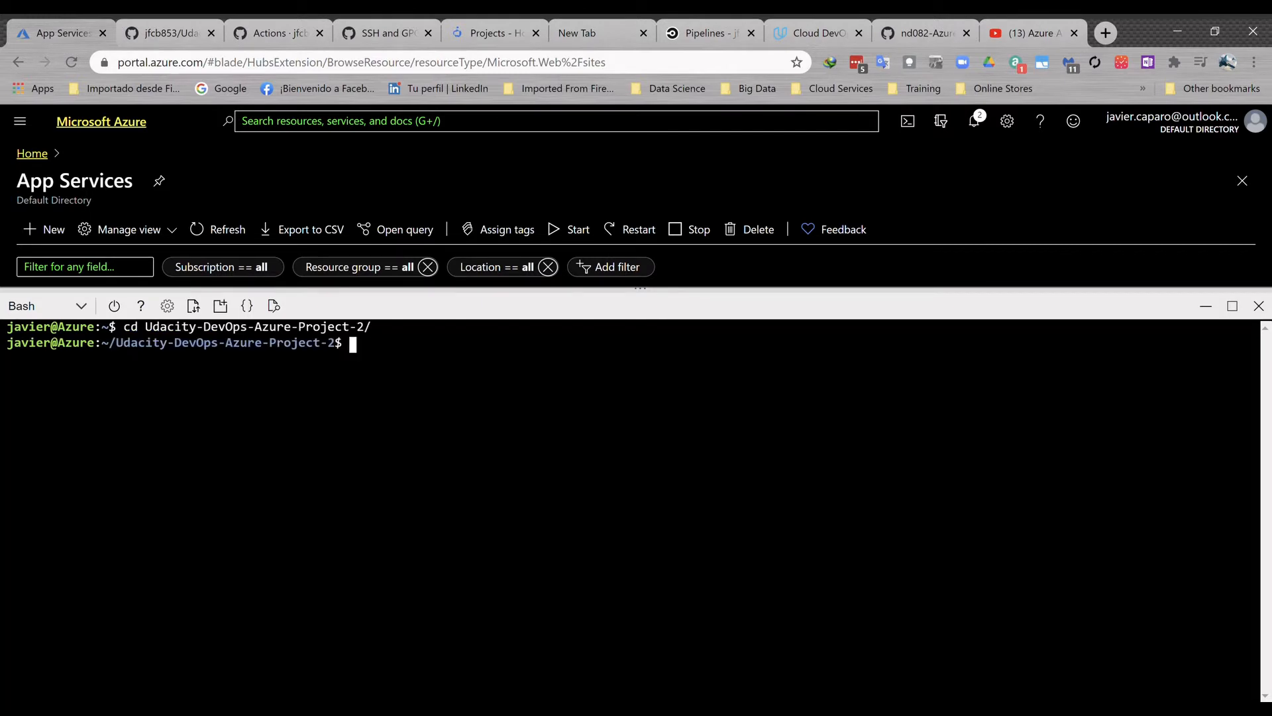
- Switch the repository to the hello-github-actions branch with git checkout
type("git ")
type("cjeckpout")
key("BackSpace")
key("BackSpace")
key("BackSpace")
key("BackSpace")
key("BackSpace")
key("BackSpace")
key("BackSpace")
key("BackSpace")
key("BackSpace")
type("heckout ")
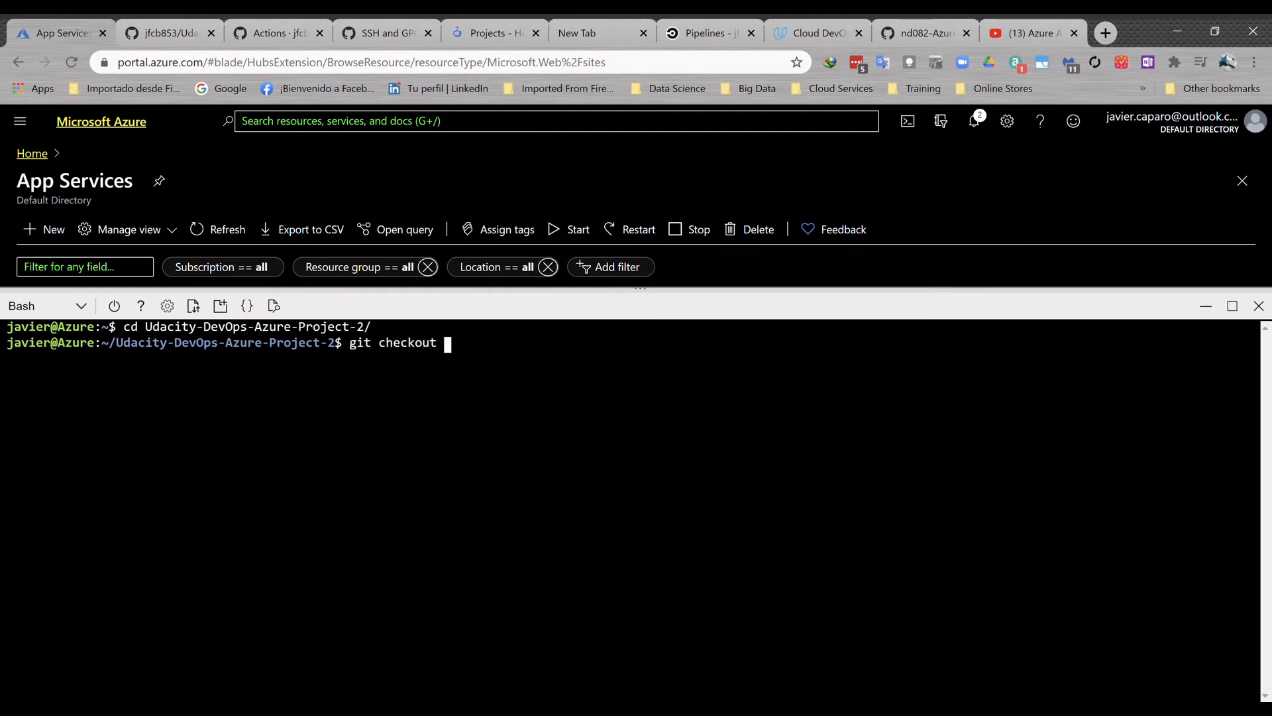
type("e")
key("BackSpace")
type("hello-github-actions")
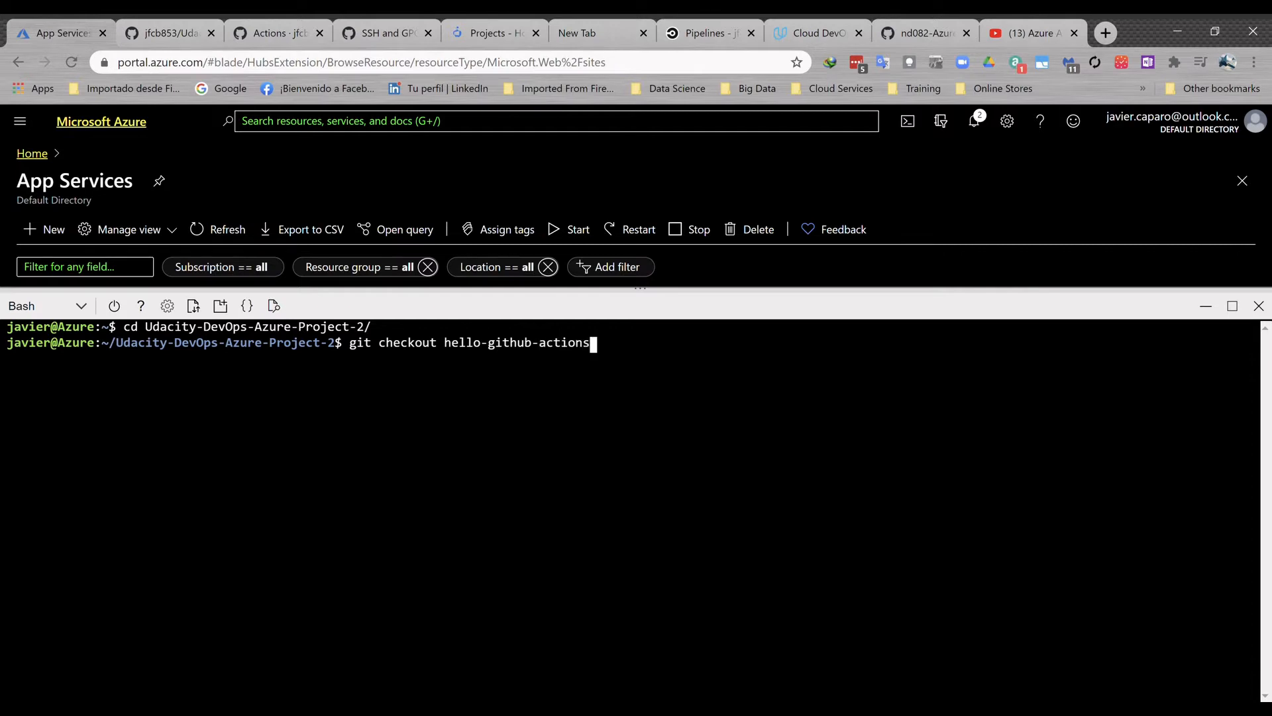
key("Return")
- List the repository's local branches with git branch and highlight the current one
type("git ")
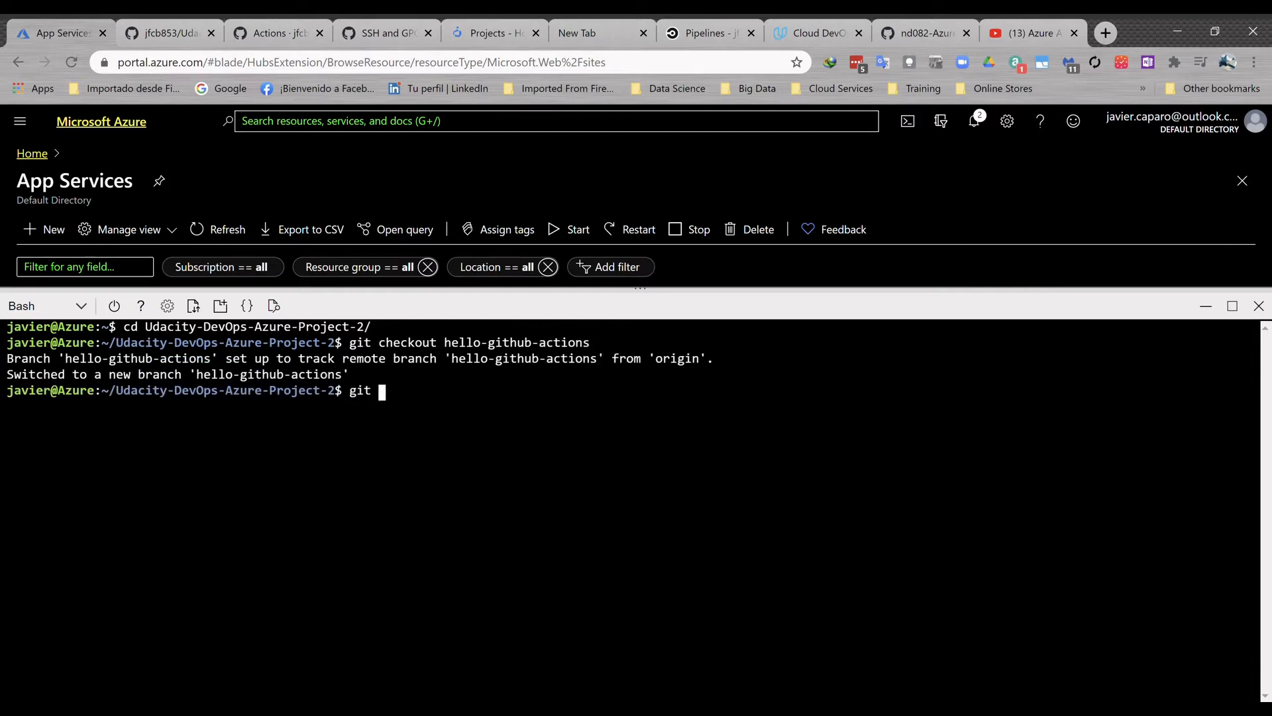
type("branch")
key("Return")
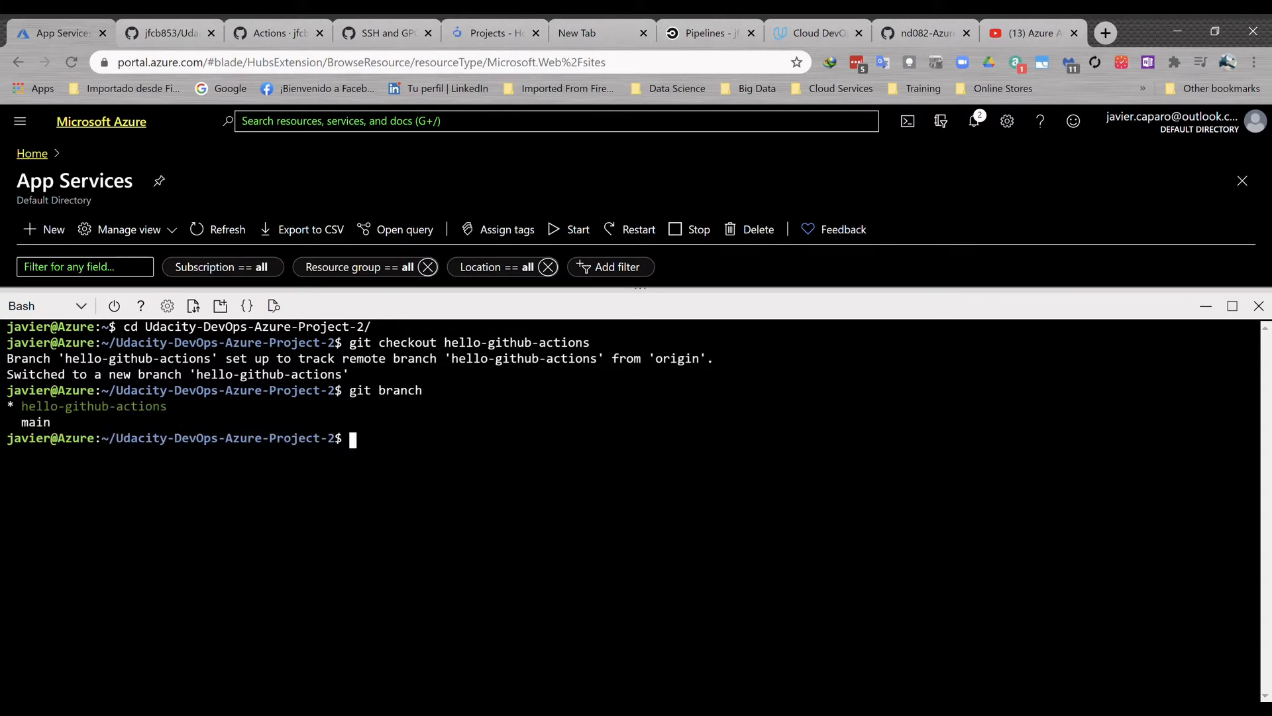
left_click_drag(189, 407, 6, 406)
- Check the installed Python version with python --version
type("python --version")
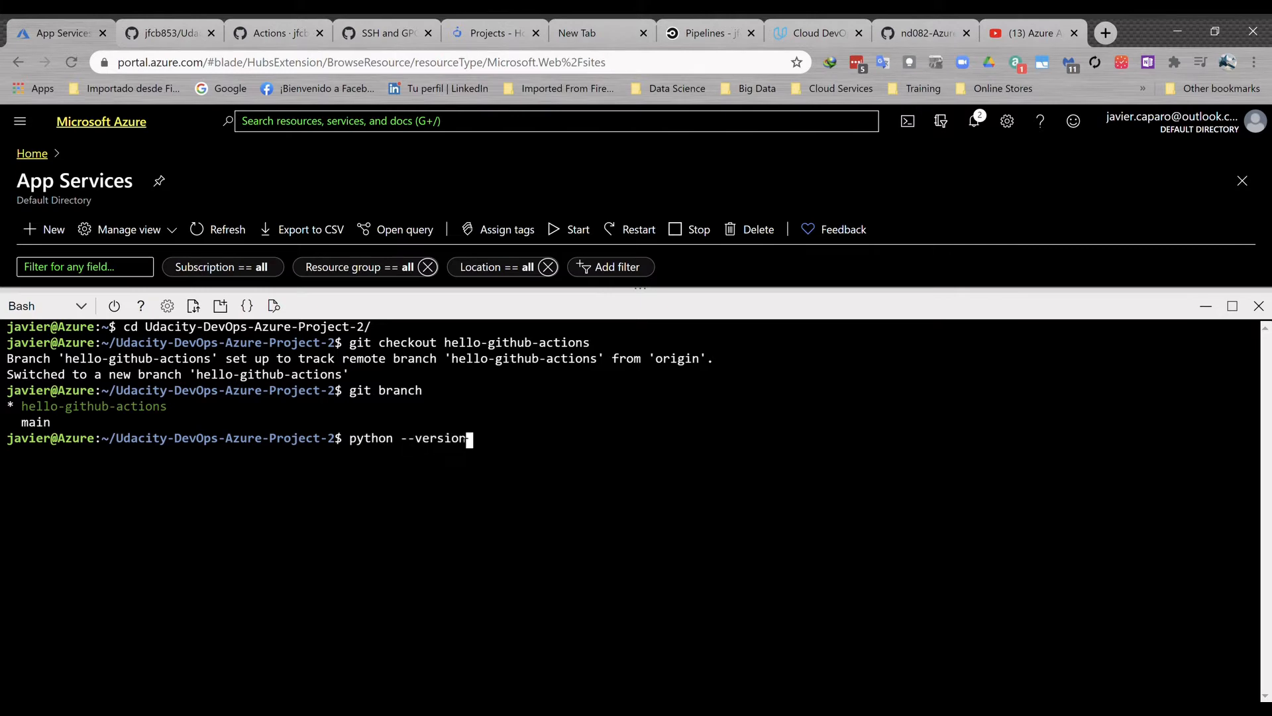
key("Return")
- Create a Python virtual environment at ~/.myrepo with python3 -m venv
type("pyth")
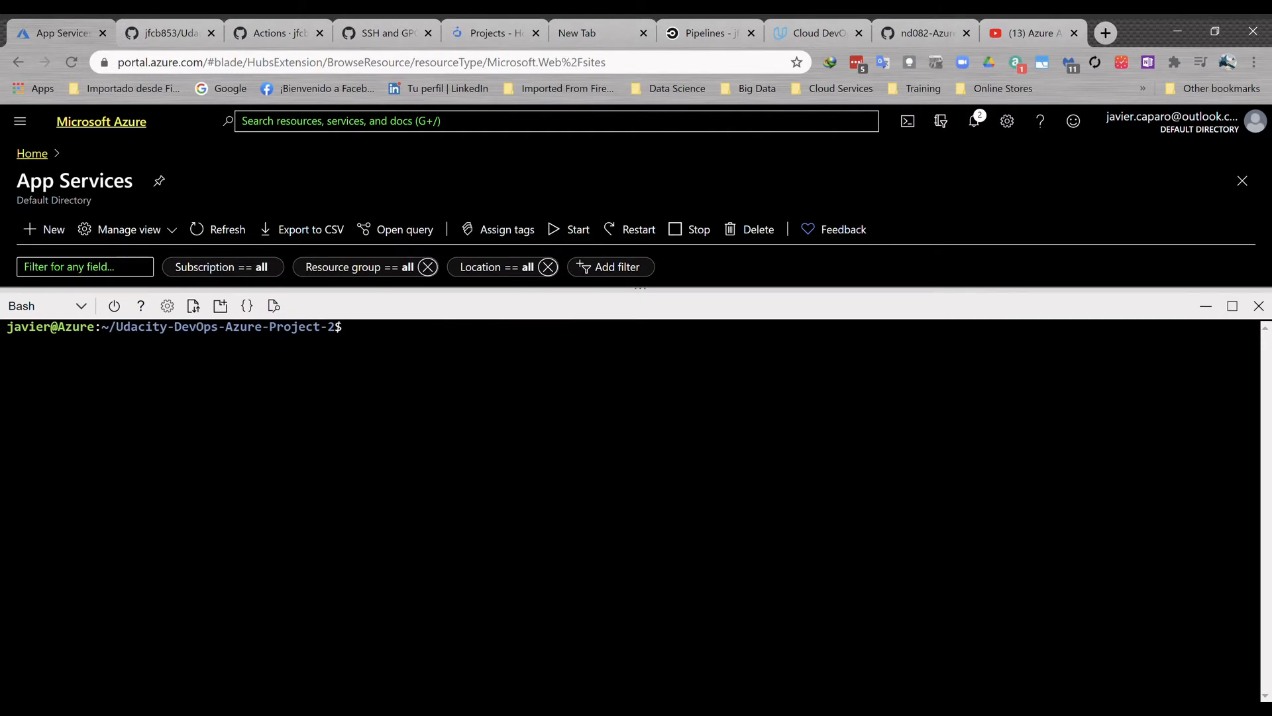
key("ctrl+v")
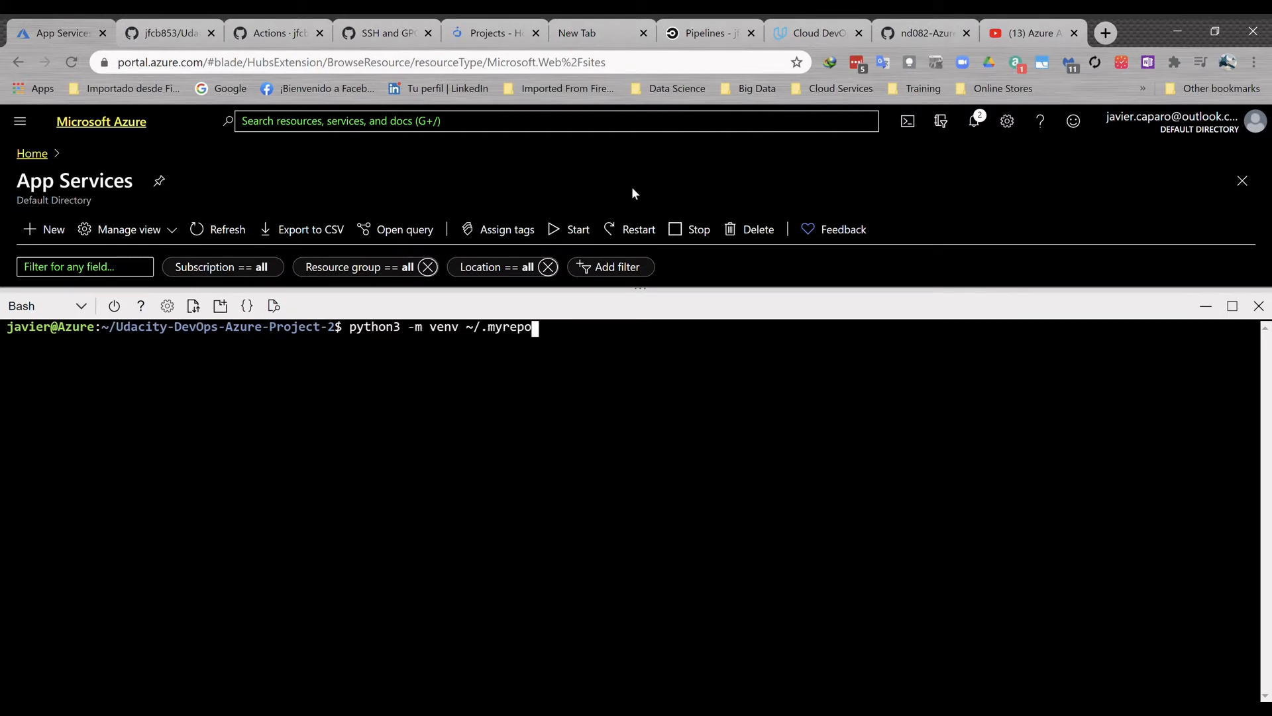
key("Return")
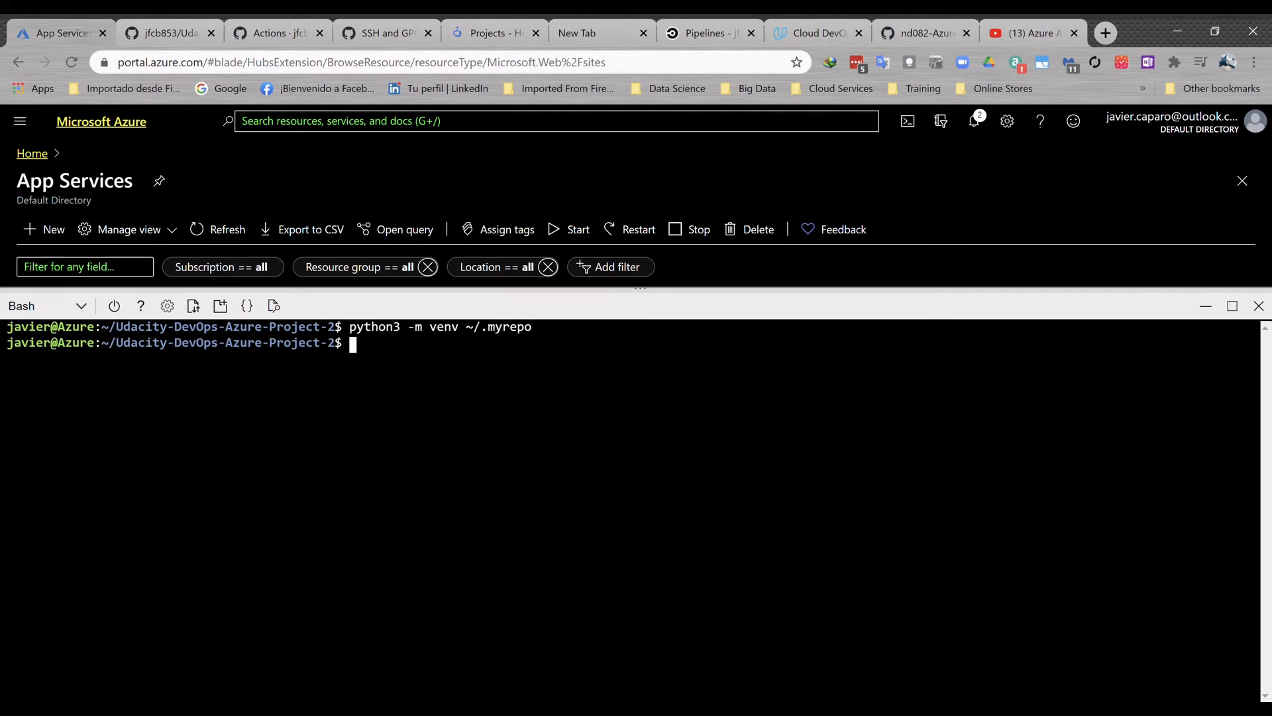
key("Return")
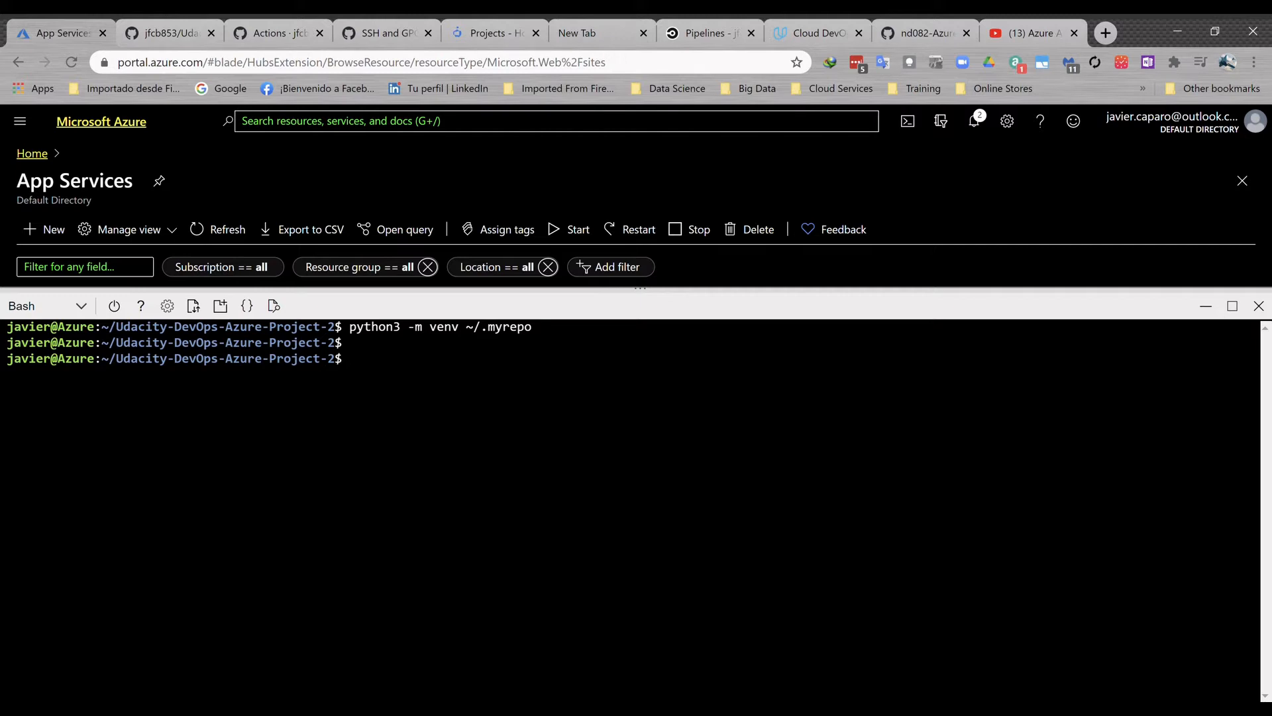
- Activate the virtual environment by sourcing ~/.myrepo/bin/activate
type("source ~/.myrepo/")
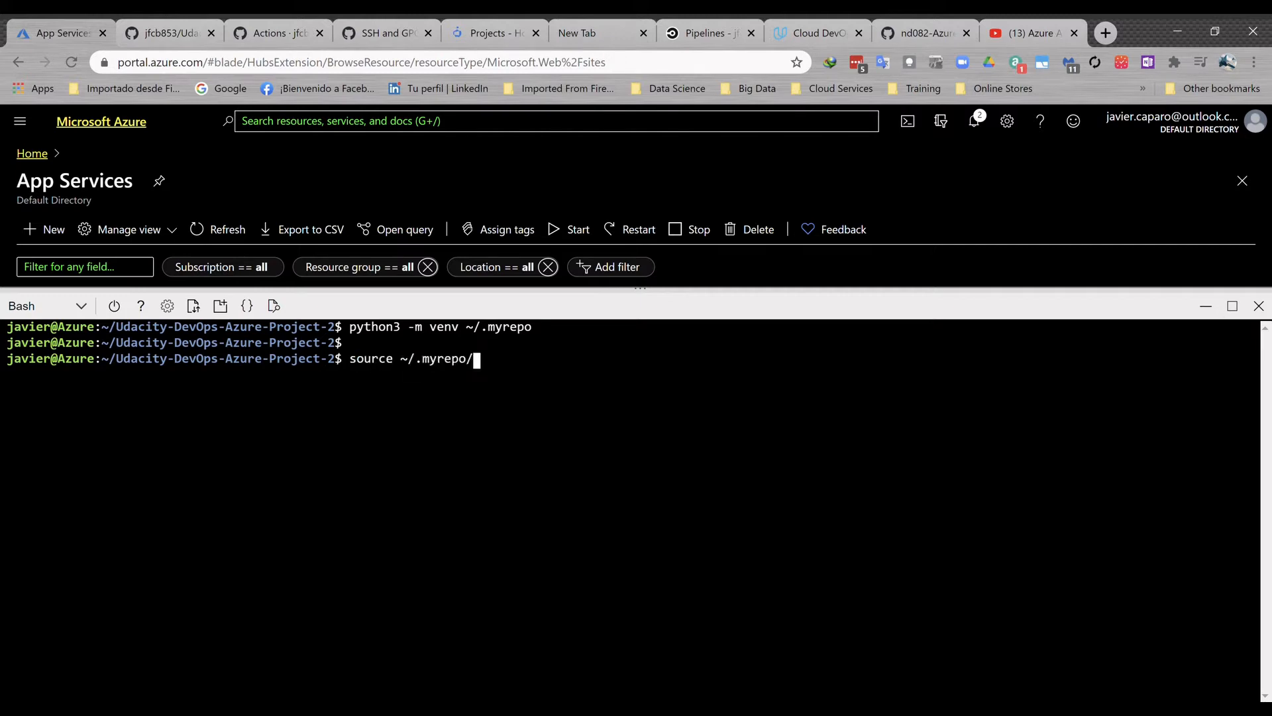
type("bin/activate")
key("Return")
key("Return")
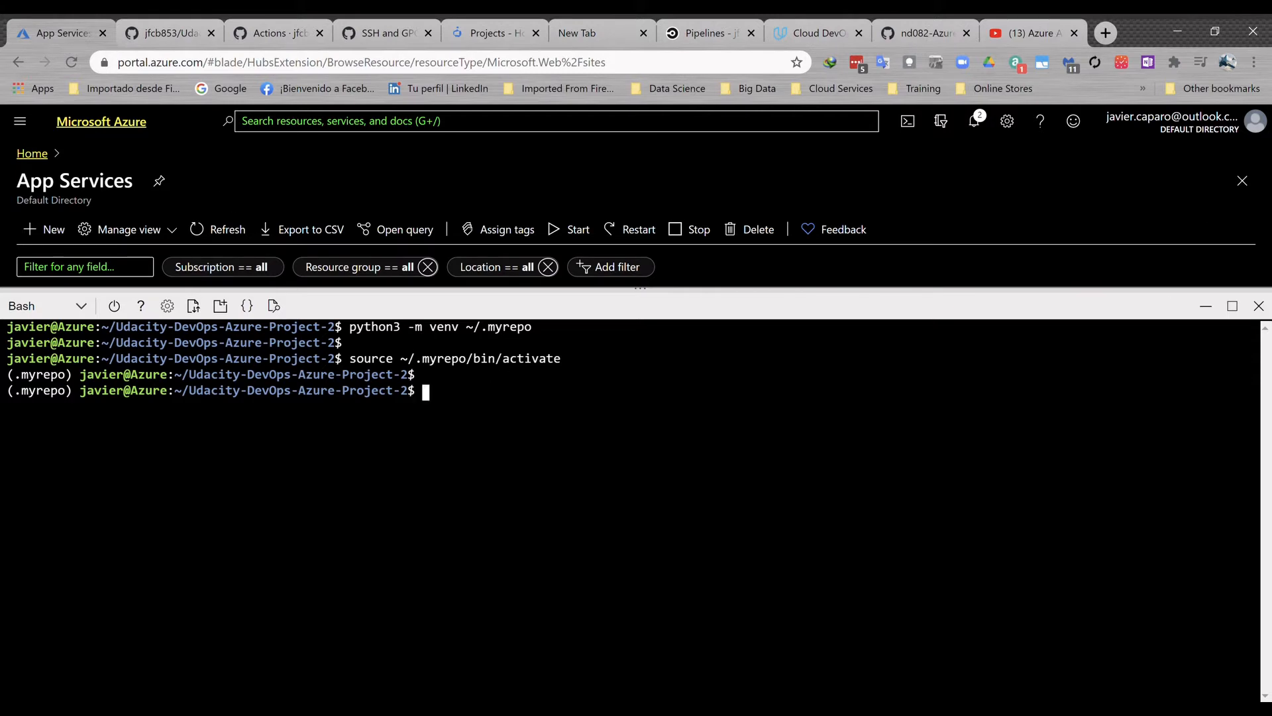
- Clear the terminal and list the repository's files, including hidden ones, with ls and ls -lasth
type("clear")
key("Return")
type("ls")
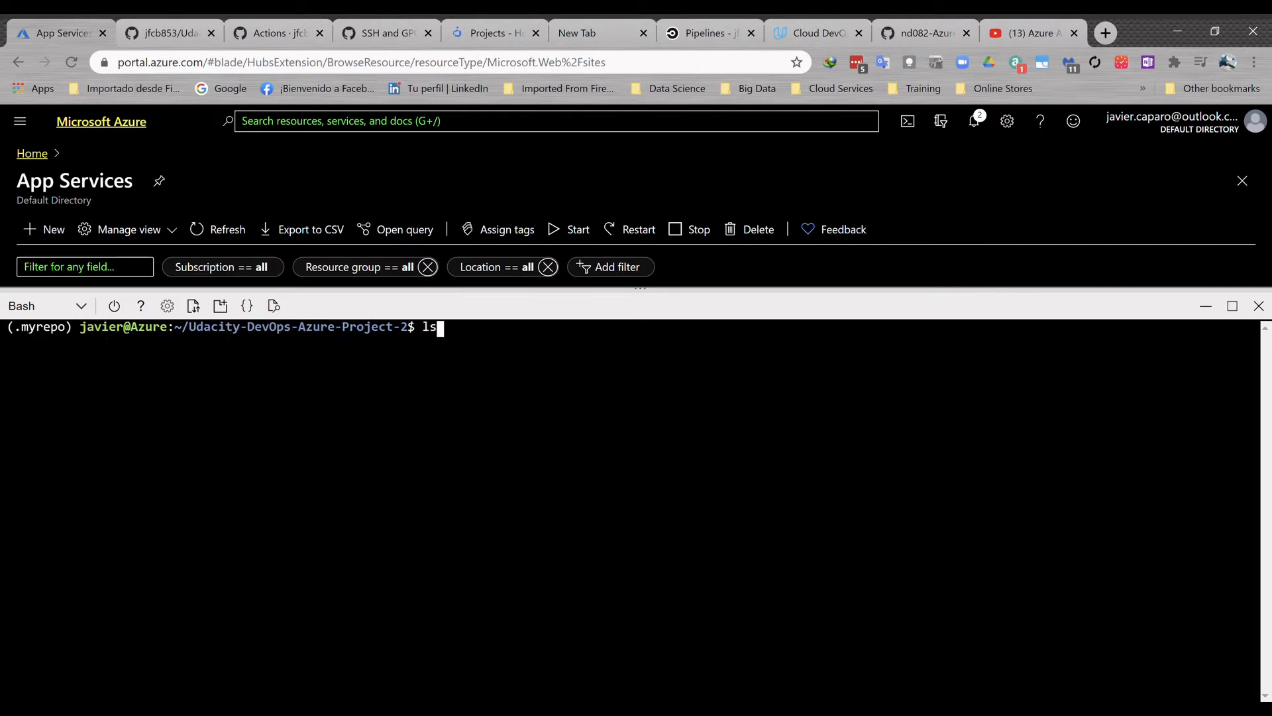
key("Return")
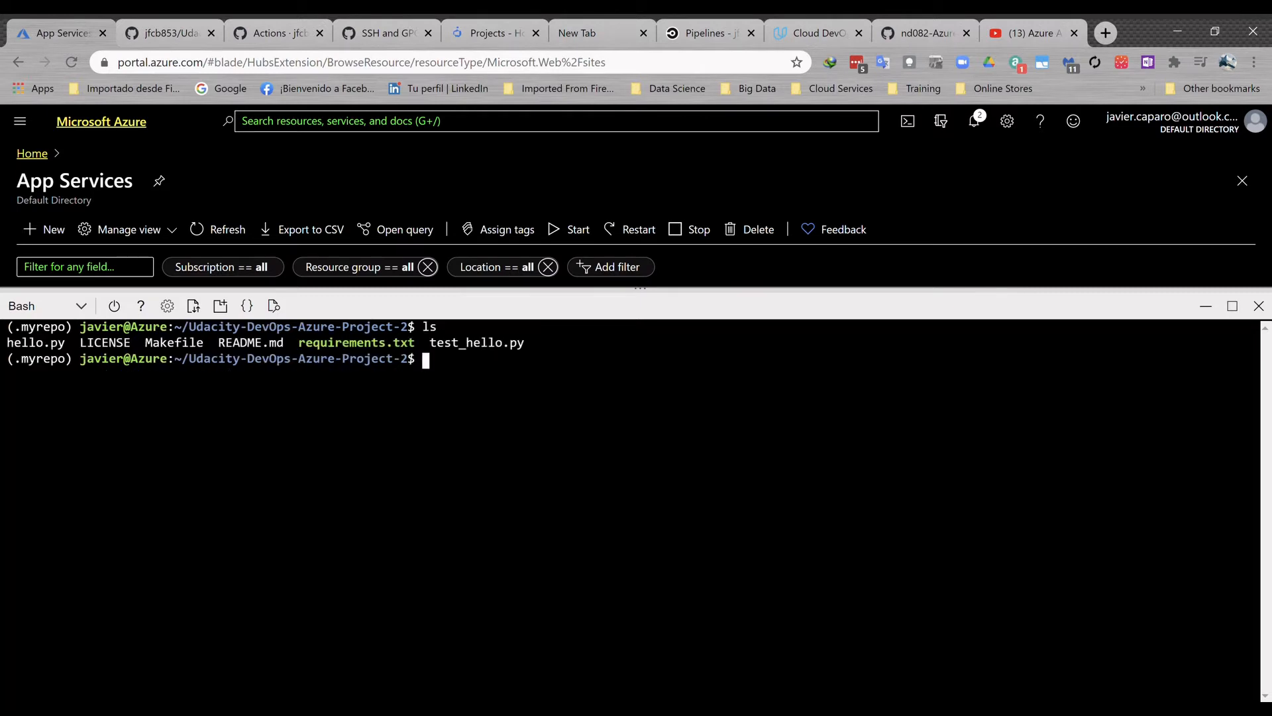
type("ls -lasth .")
key("Return")
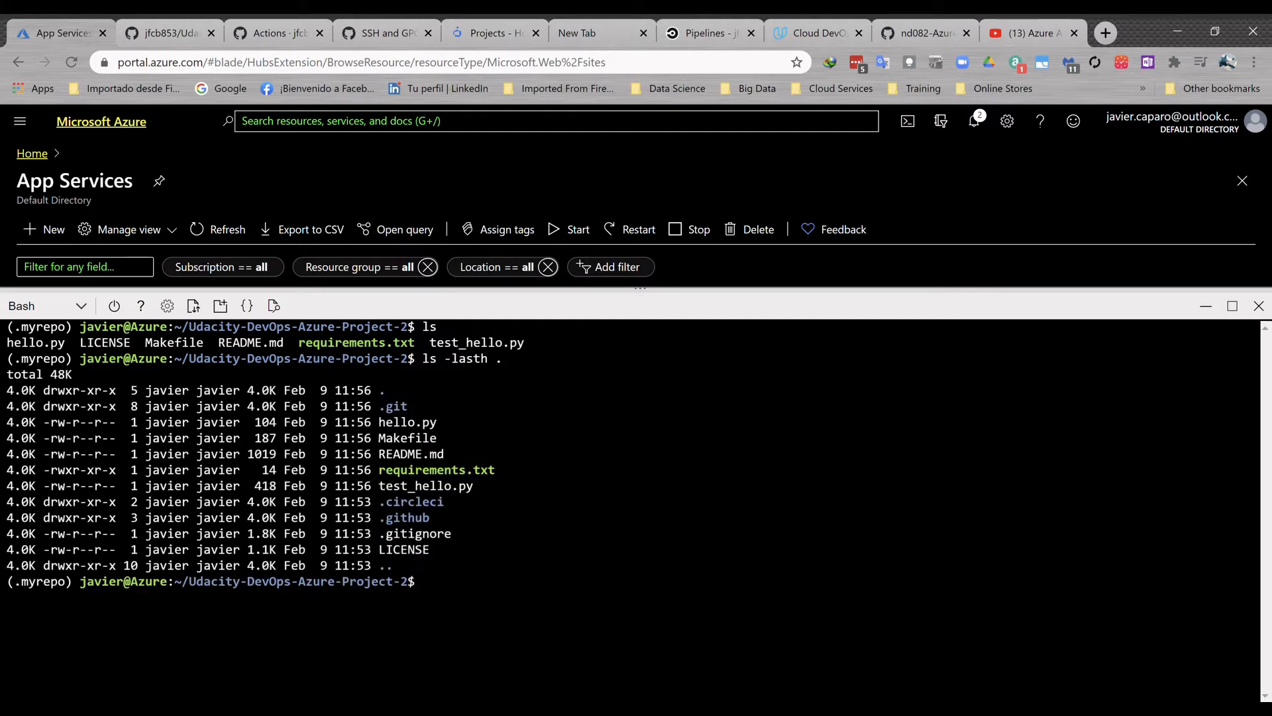
left_click_drag(437, 423, 388, 522)
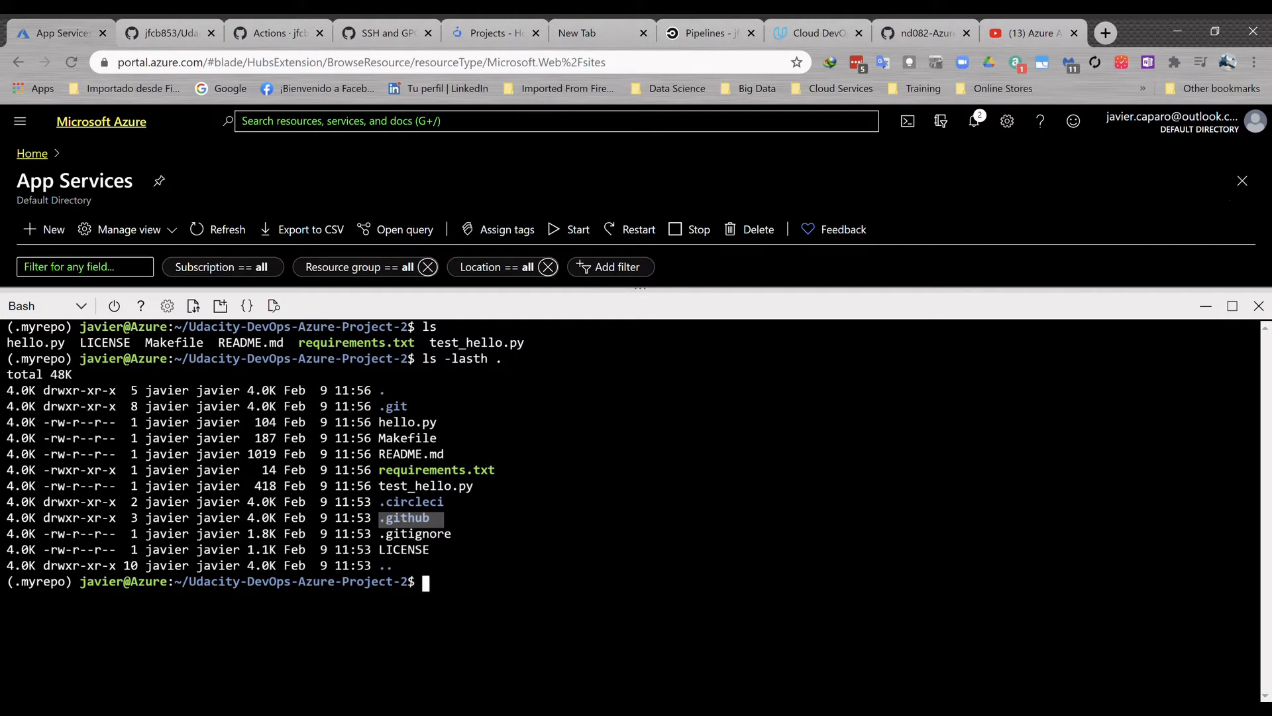
- Print the contents of Makefile and requirements.txt with cat
type("cat ")
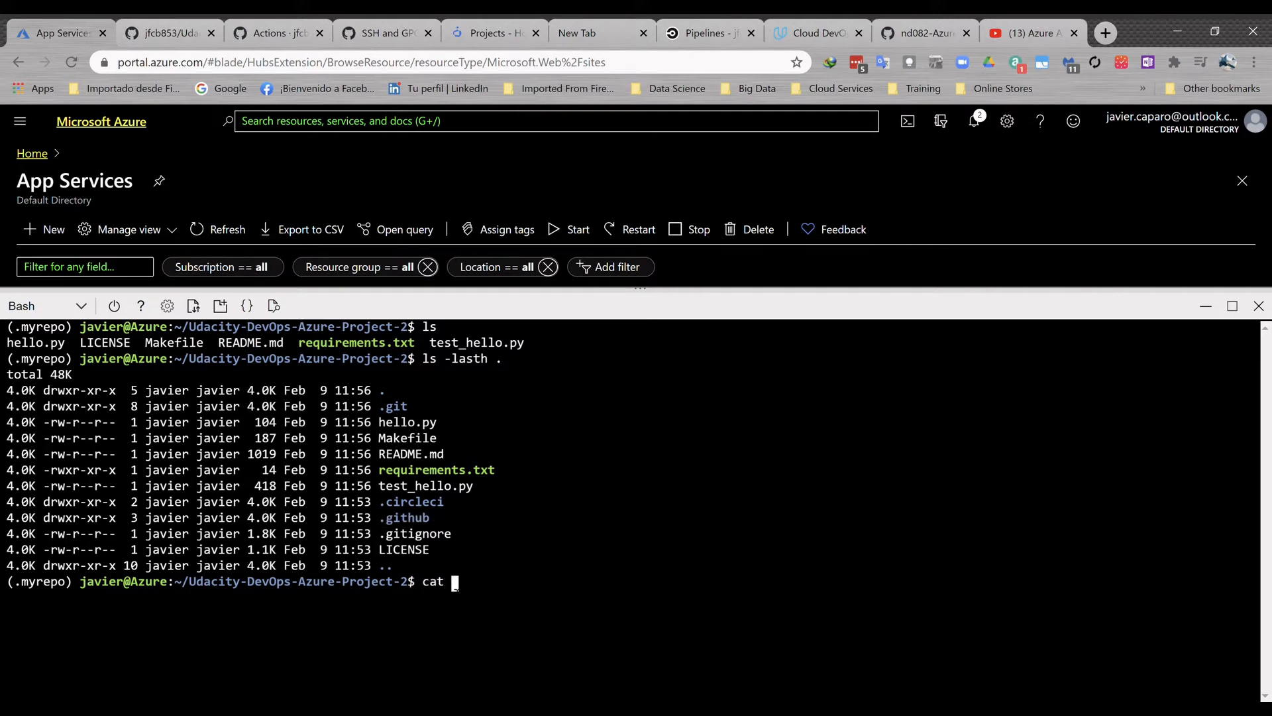
type("Makefile")
key("Return")
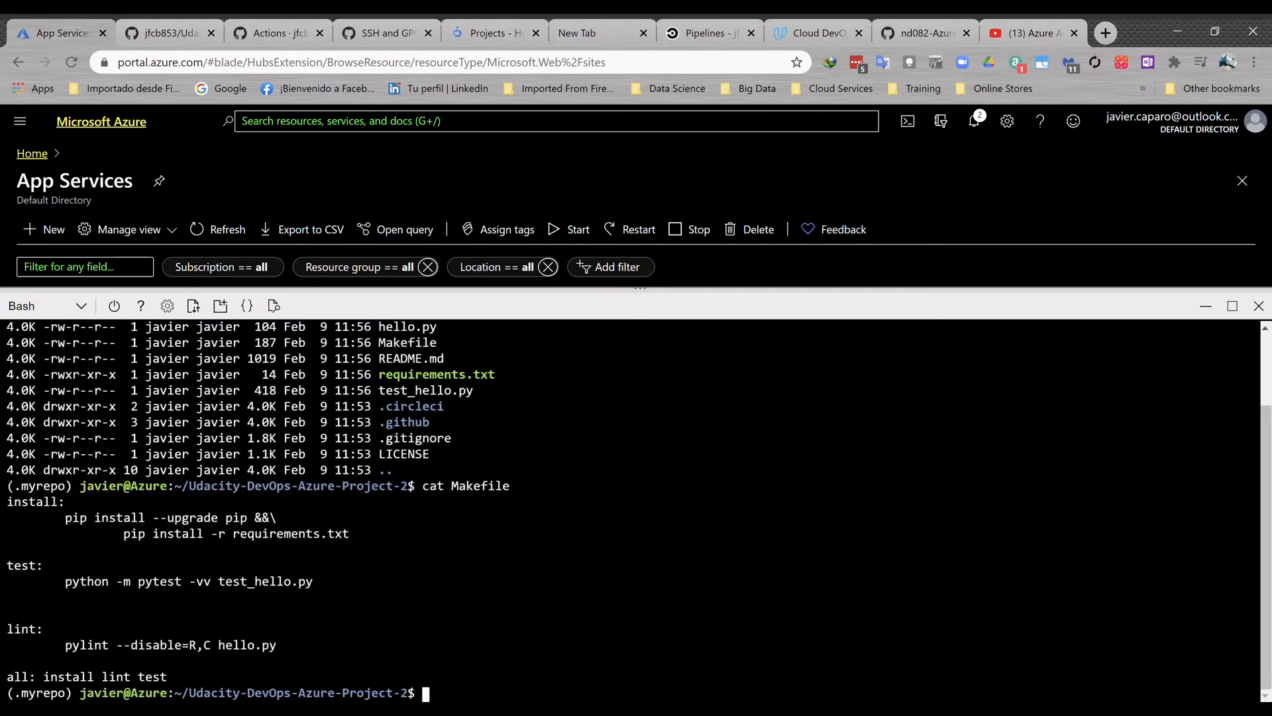
key("Return")
type("cat")
type("quirements.txt")
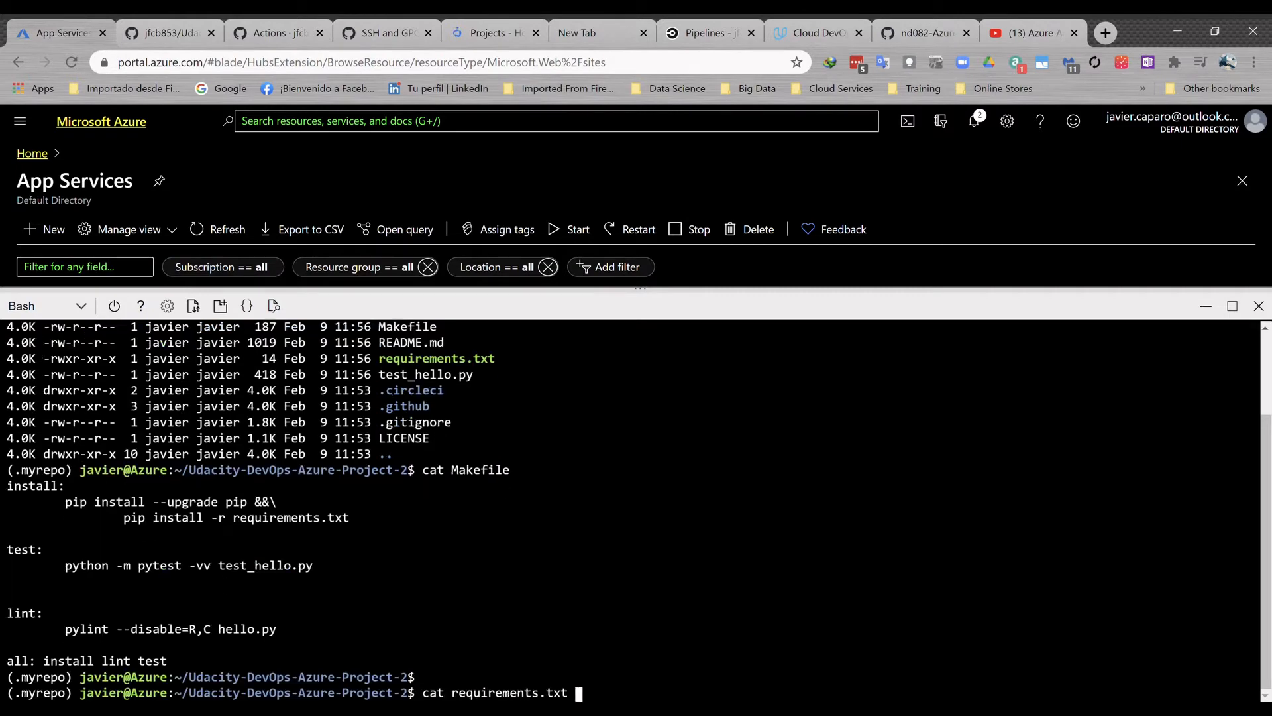
key("Return")
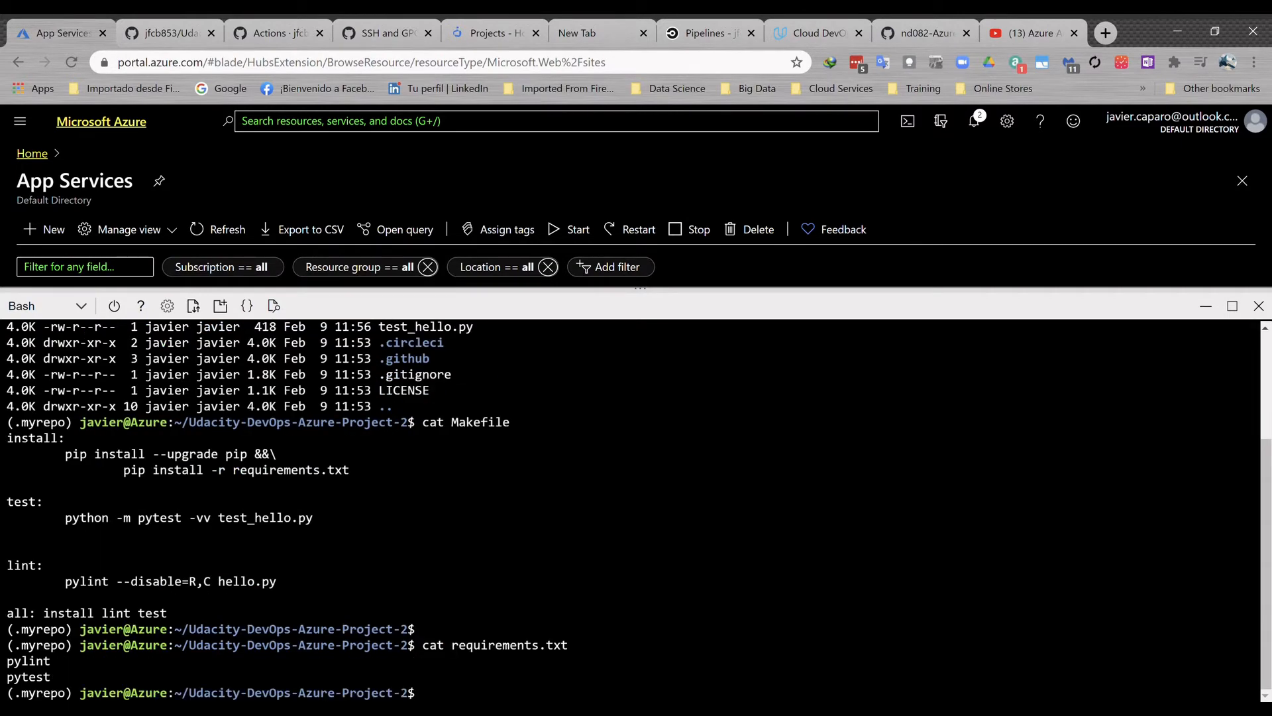
- Print the contents of hello.py and test_hello.py with cat
key("Return")
type("cat hello.py")
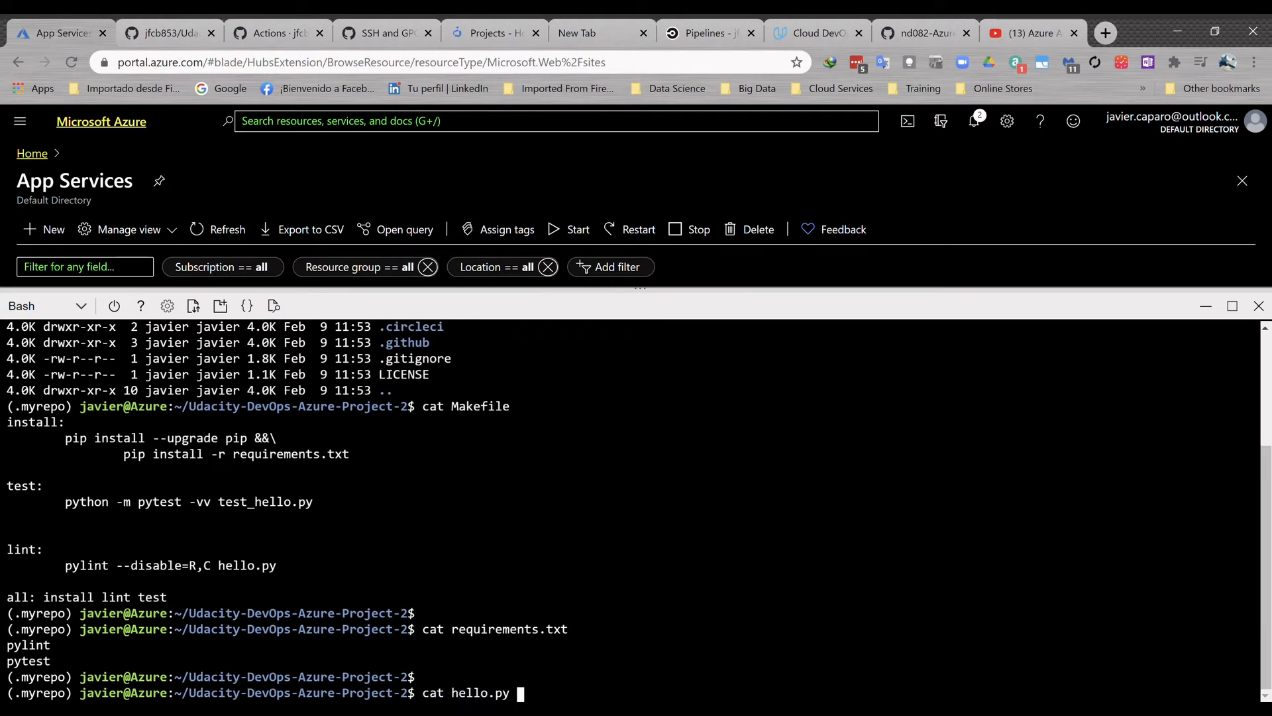
key("Return")
key("Return")
type("cat ")
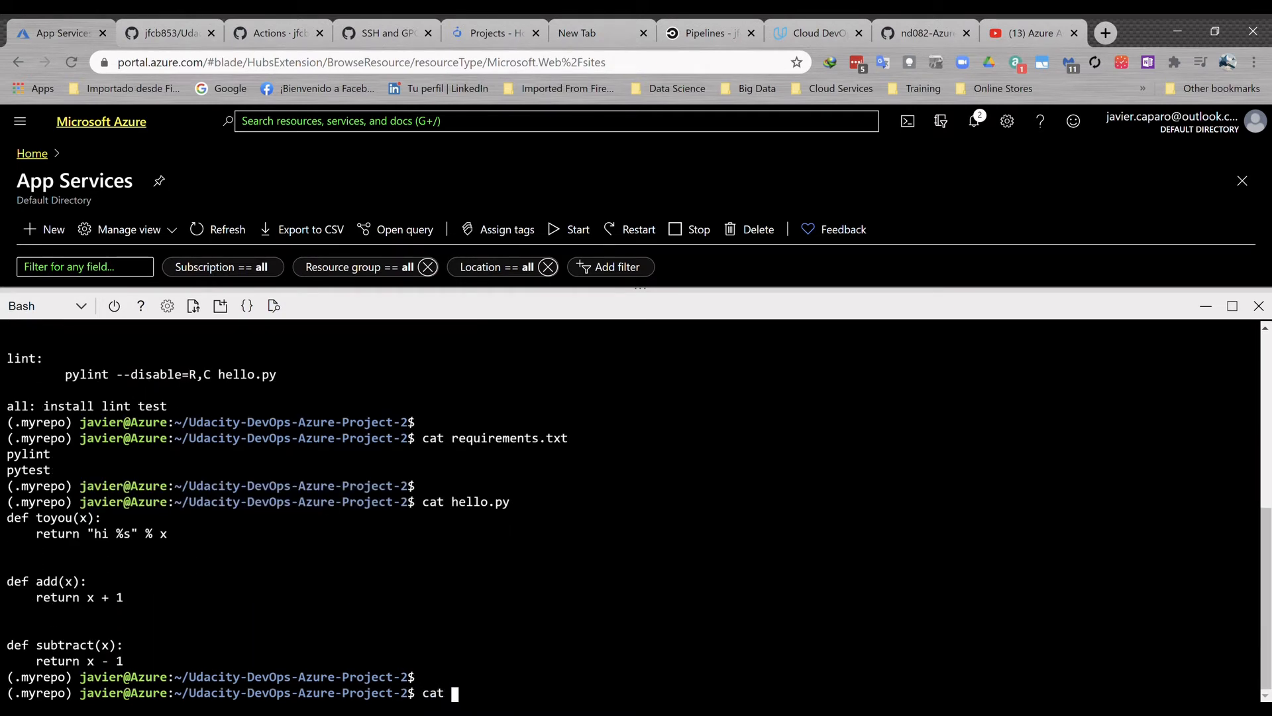
type("test_")
key("Tab")
key("Return")
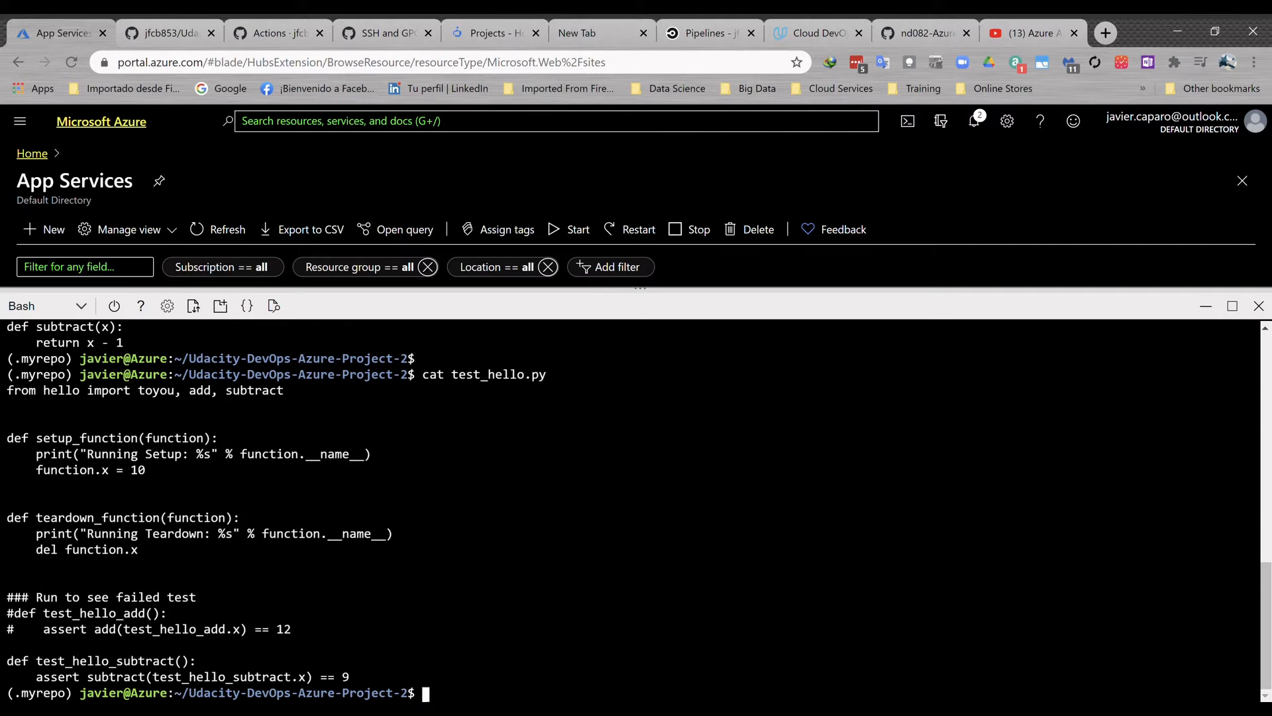
- Print the workflow file .github/workflows/pythonapp.yml with cat
type("cat .git")
key("Tab")
type("wor")
key("Tab")
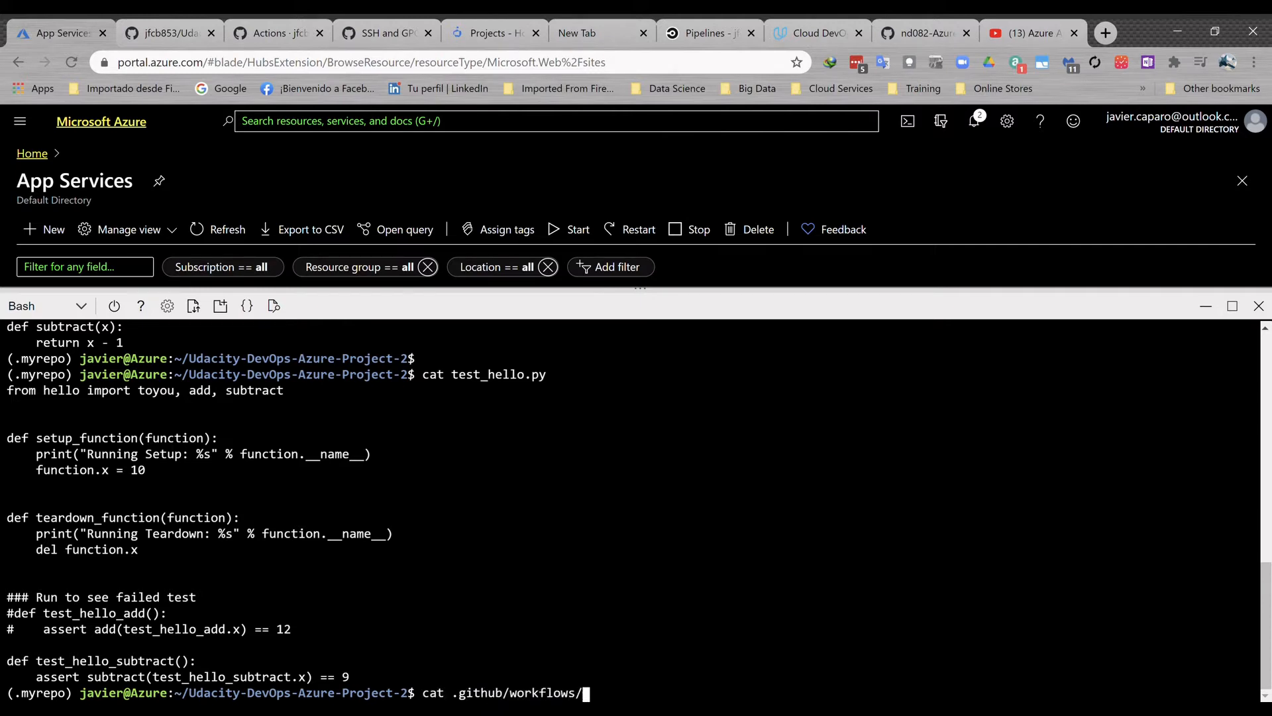
type("p")
key("Tab")
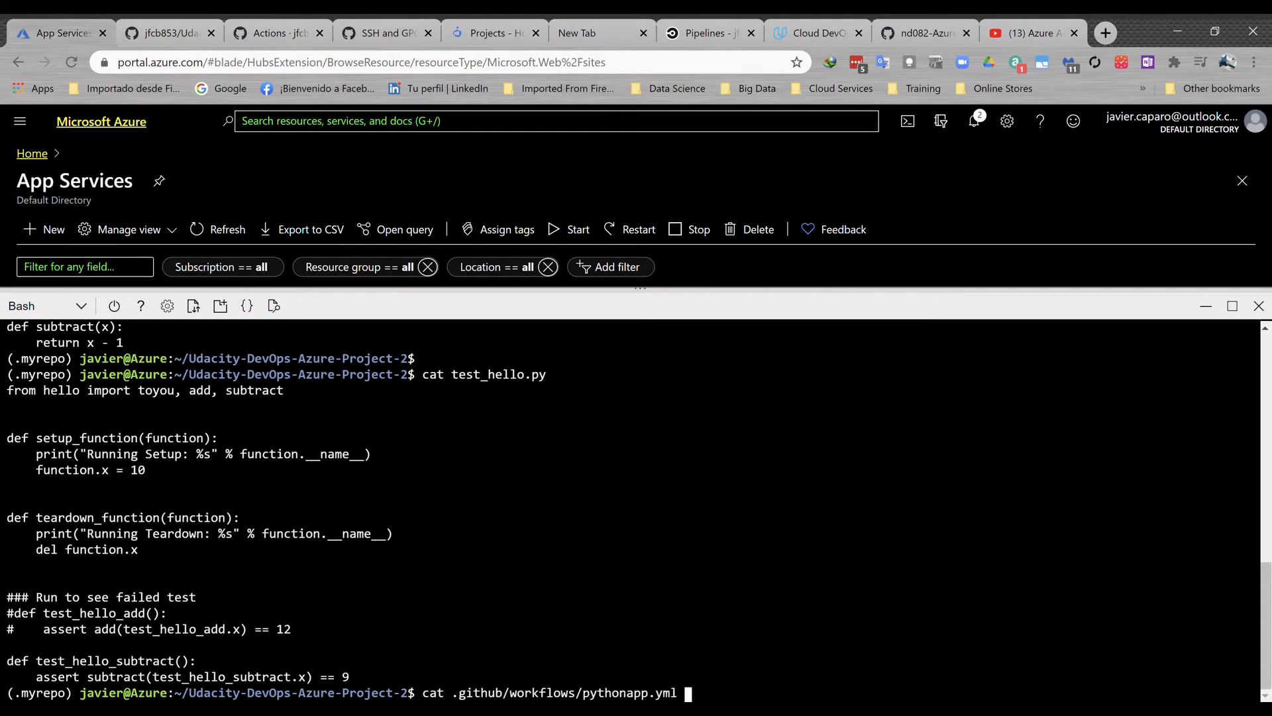
key("Return")
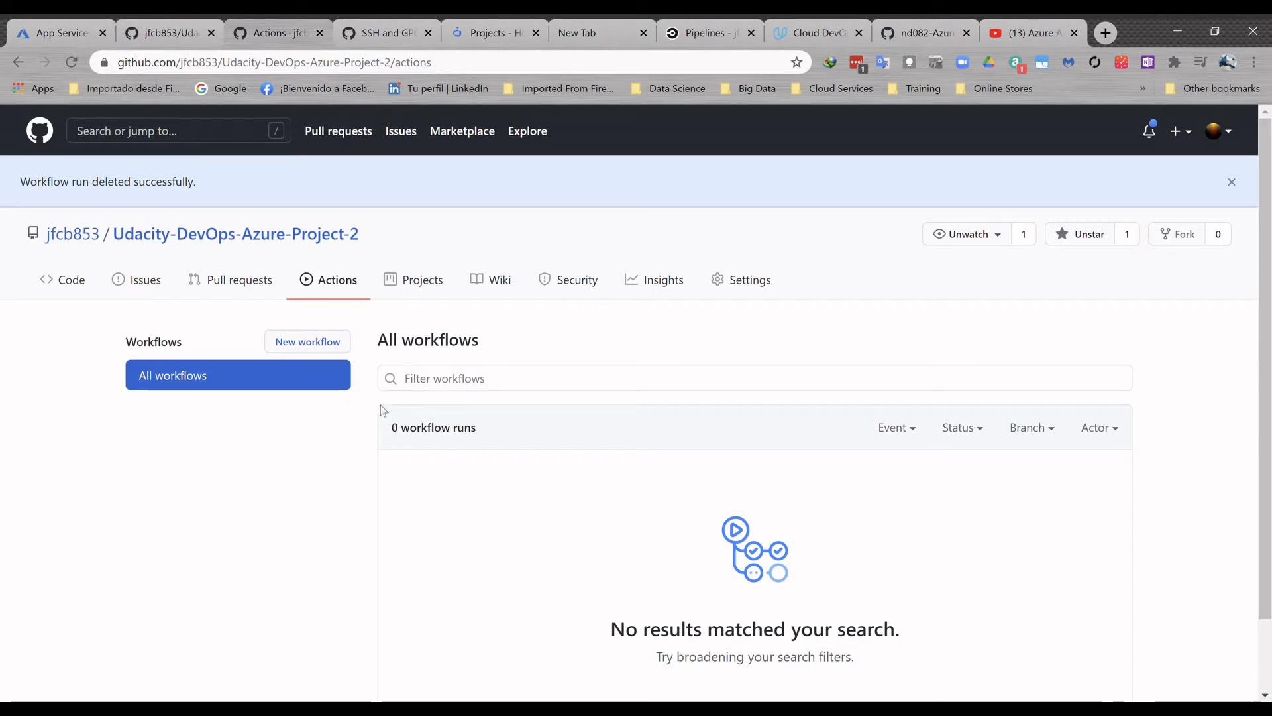
- Return to Azure Cloud Shell, edit the end of the make test line in .github/workflows/pythonapp.yml with vim, and save with :wq!
left_click(306, 343)
left_click(58, 34)
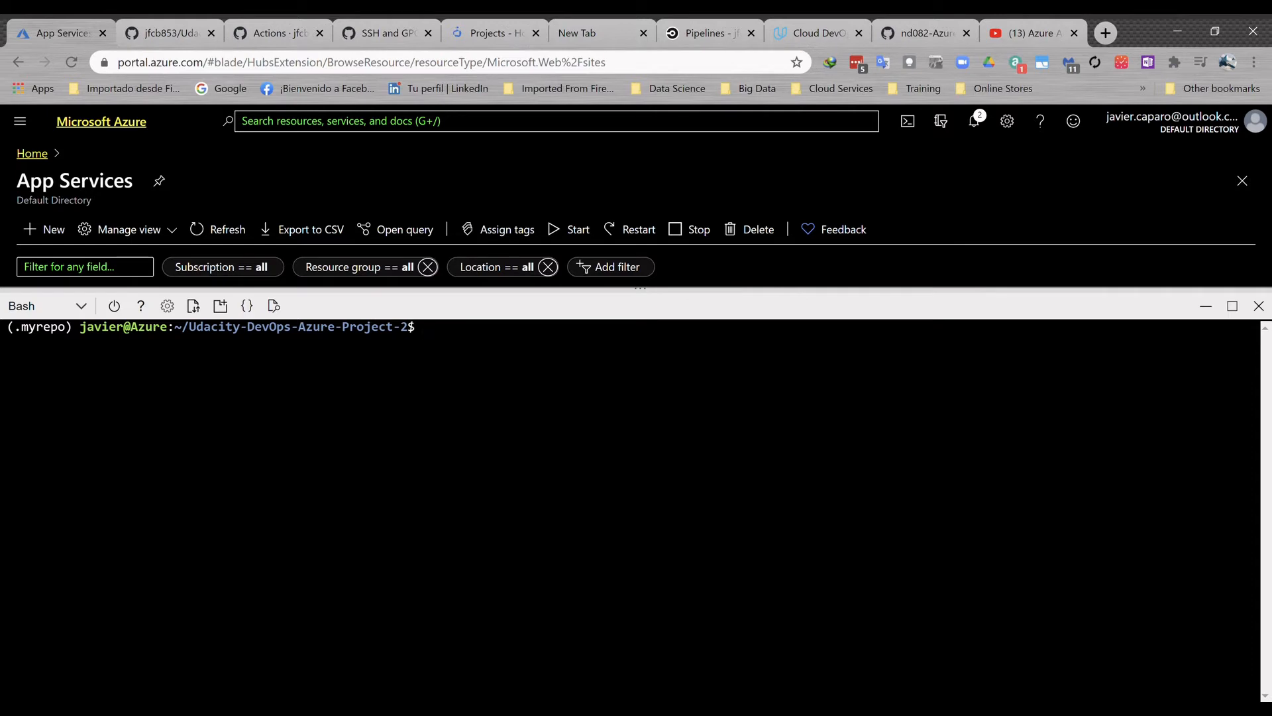
type("clear")
key("Up")
key("Return")
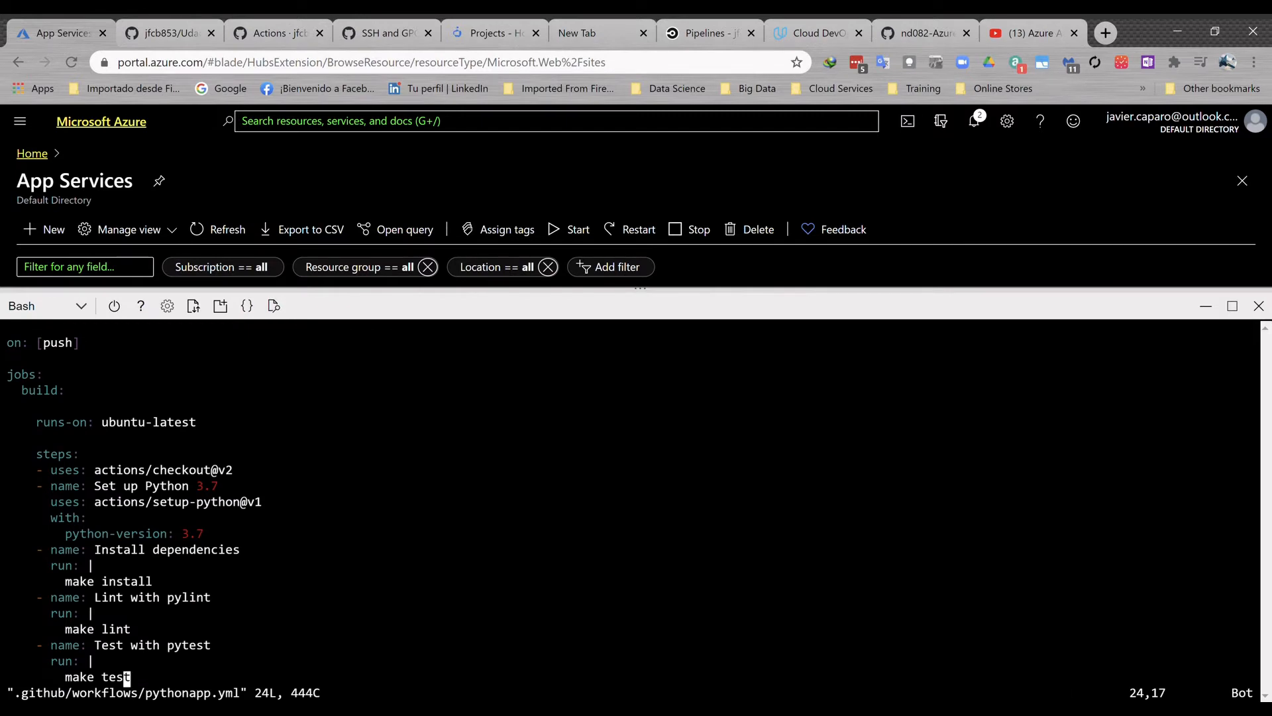
key("a")
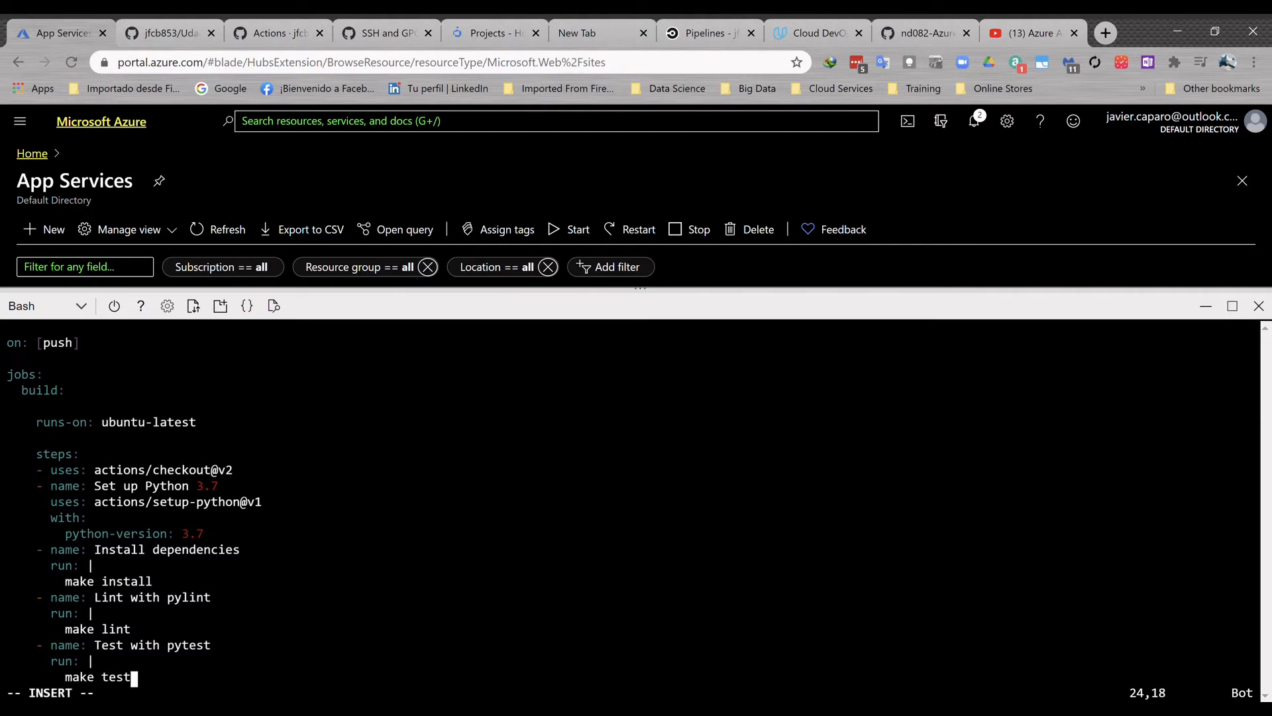
key("Escape")
type(":wq!")
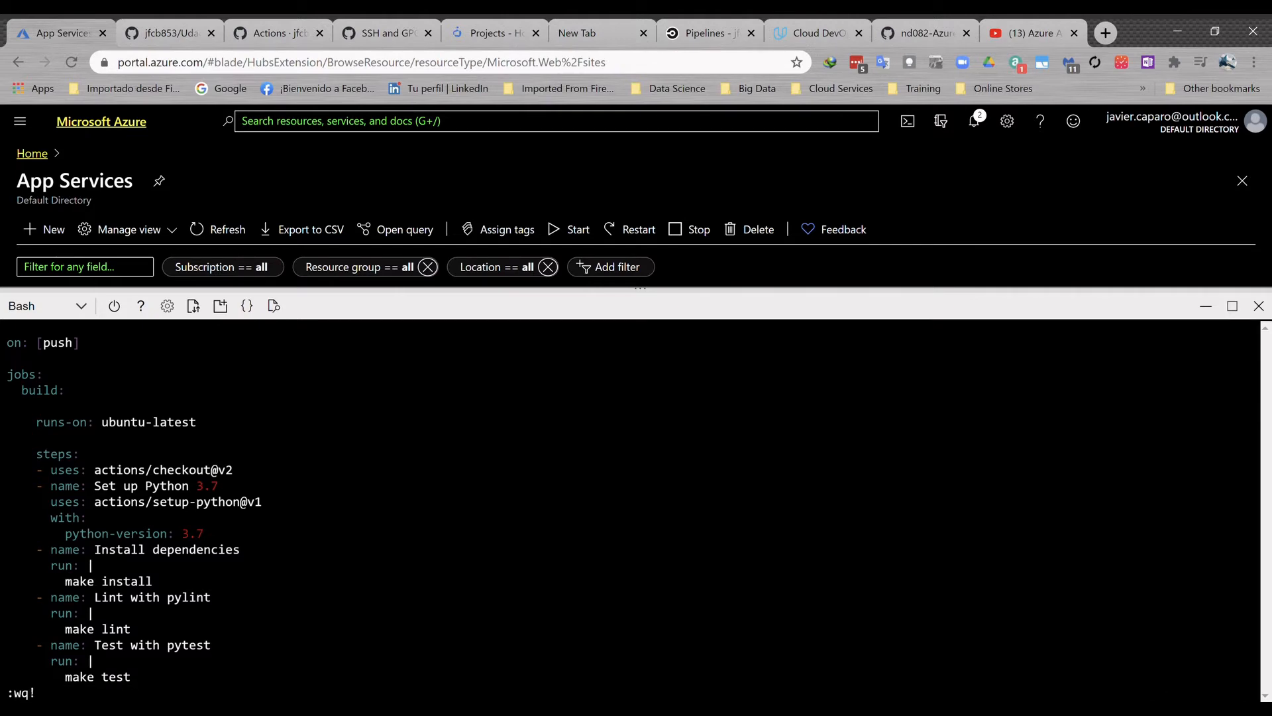
key("Return")
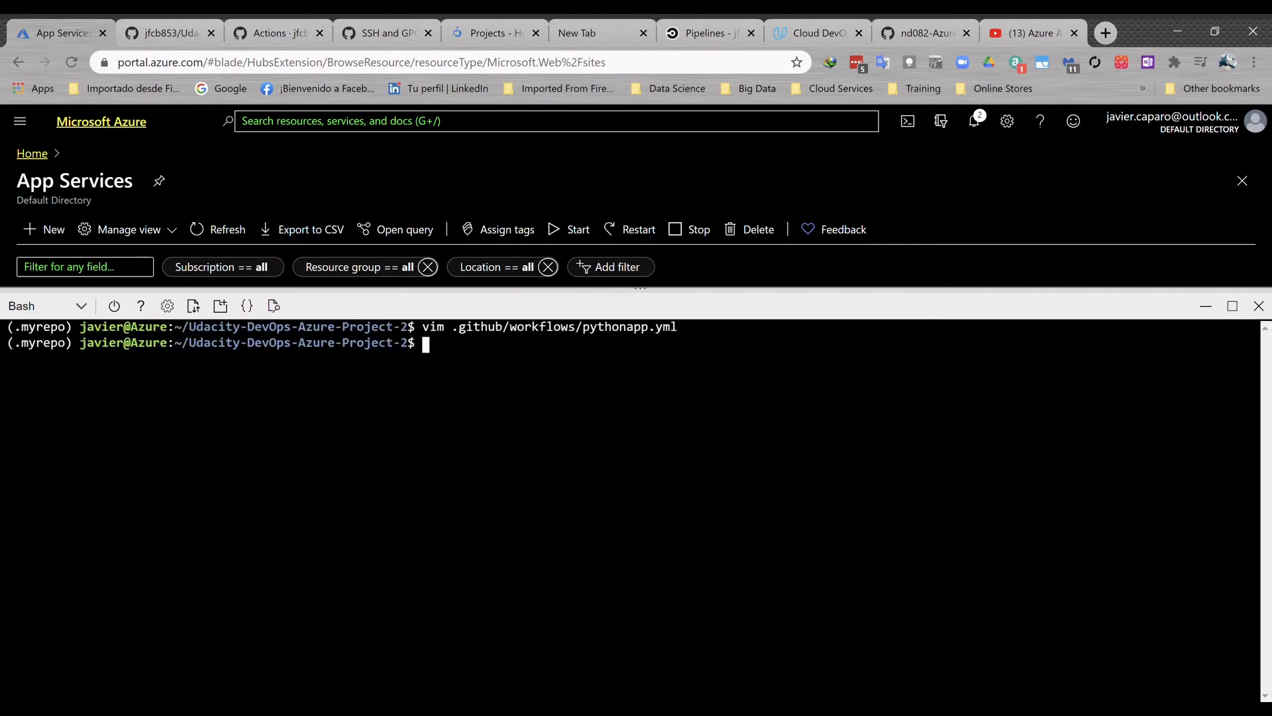
- Check the repository's state with git status and stage all changes with git add
key("Return")
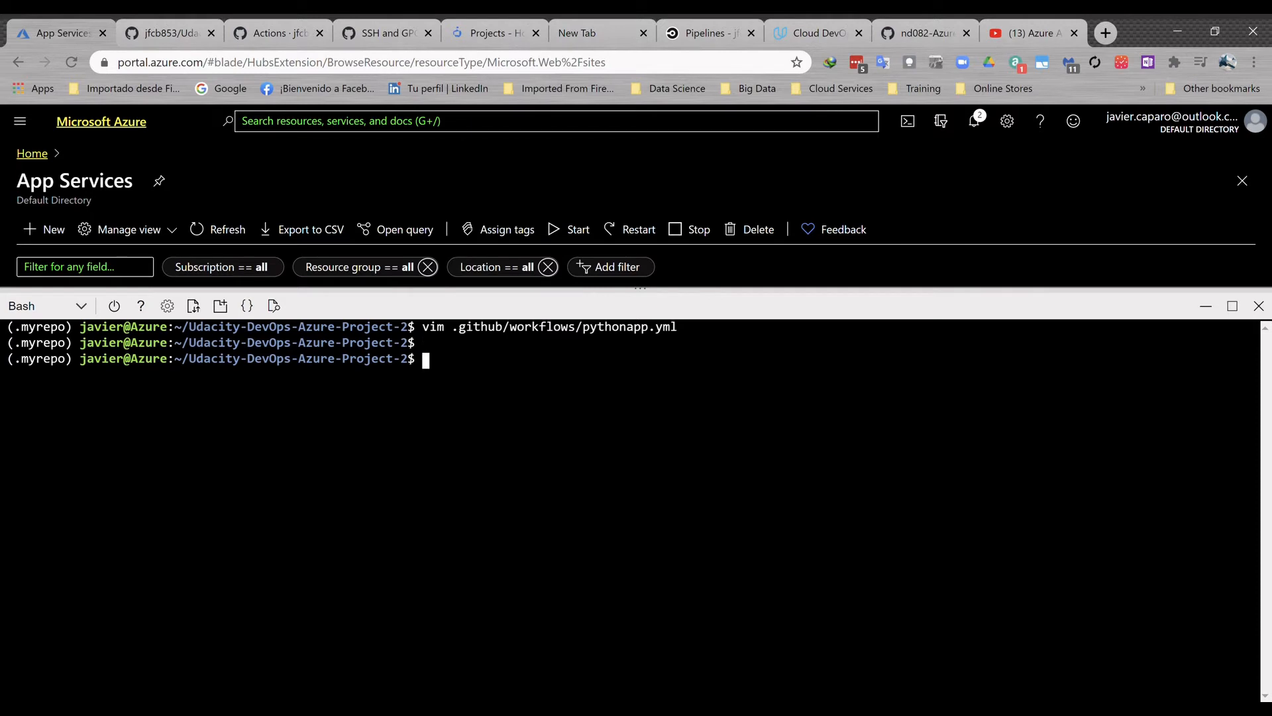
type("git status")
key("Return")
type("git ")
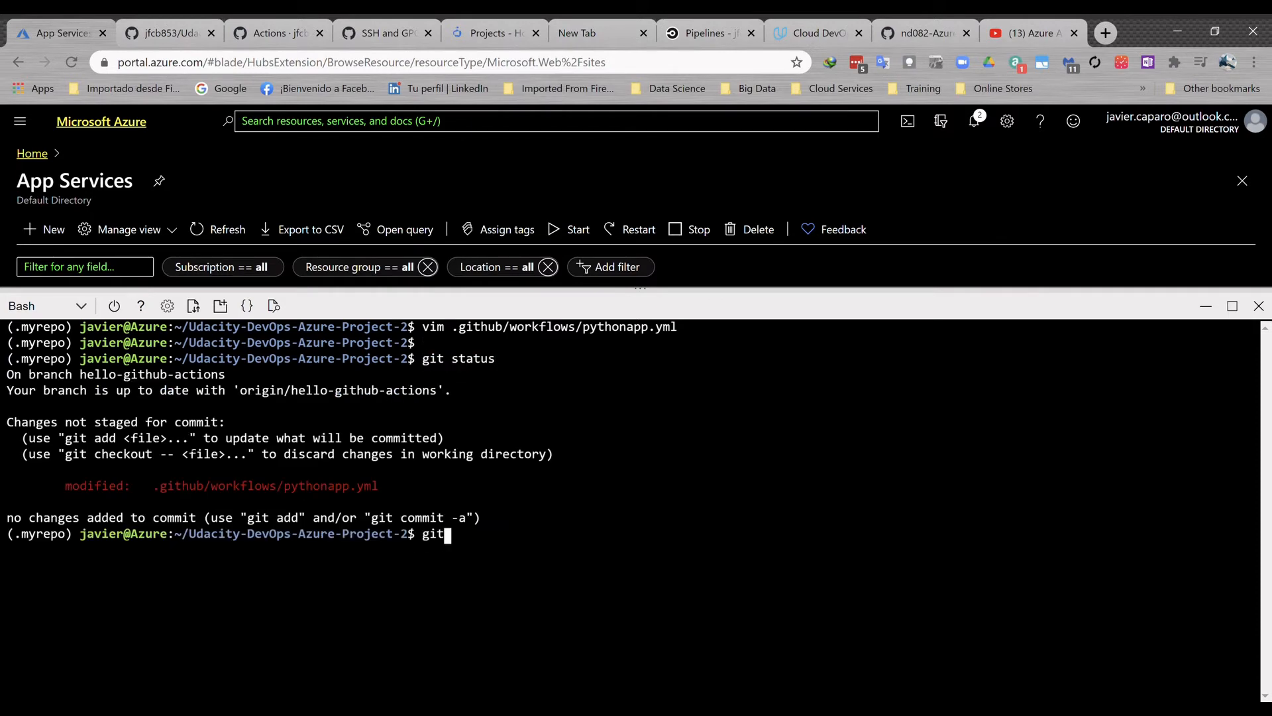
type("add .")
key("Return")
- Commit the staged changes with the message " ci to github actions "
type("git commi")
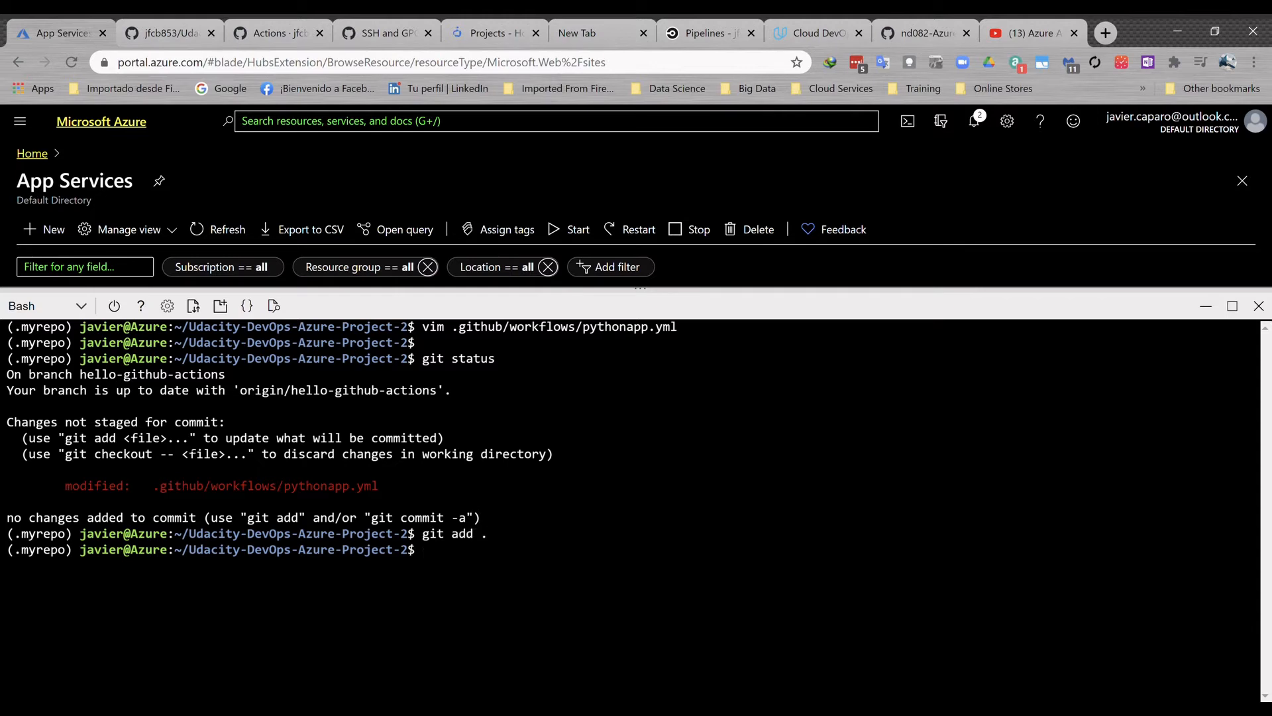
type("t -m \" ci to github")
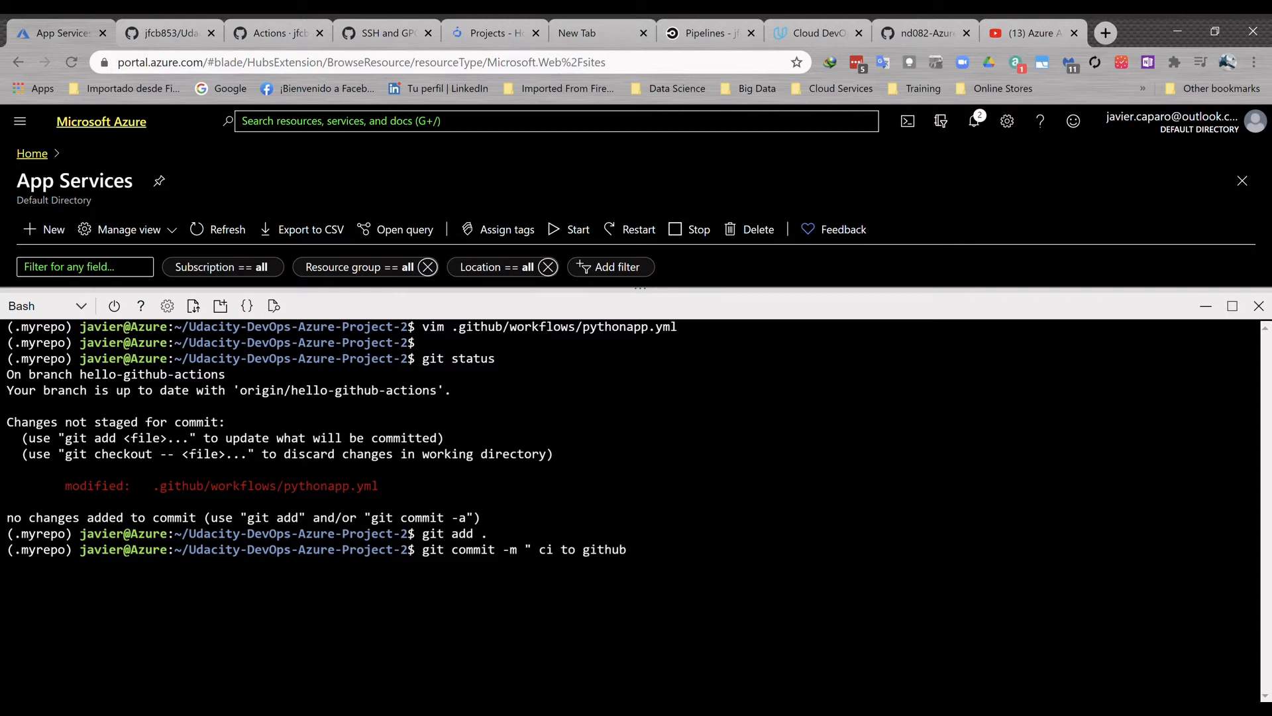
type(" actions \"")
key("Return")
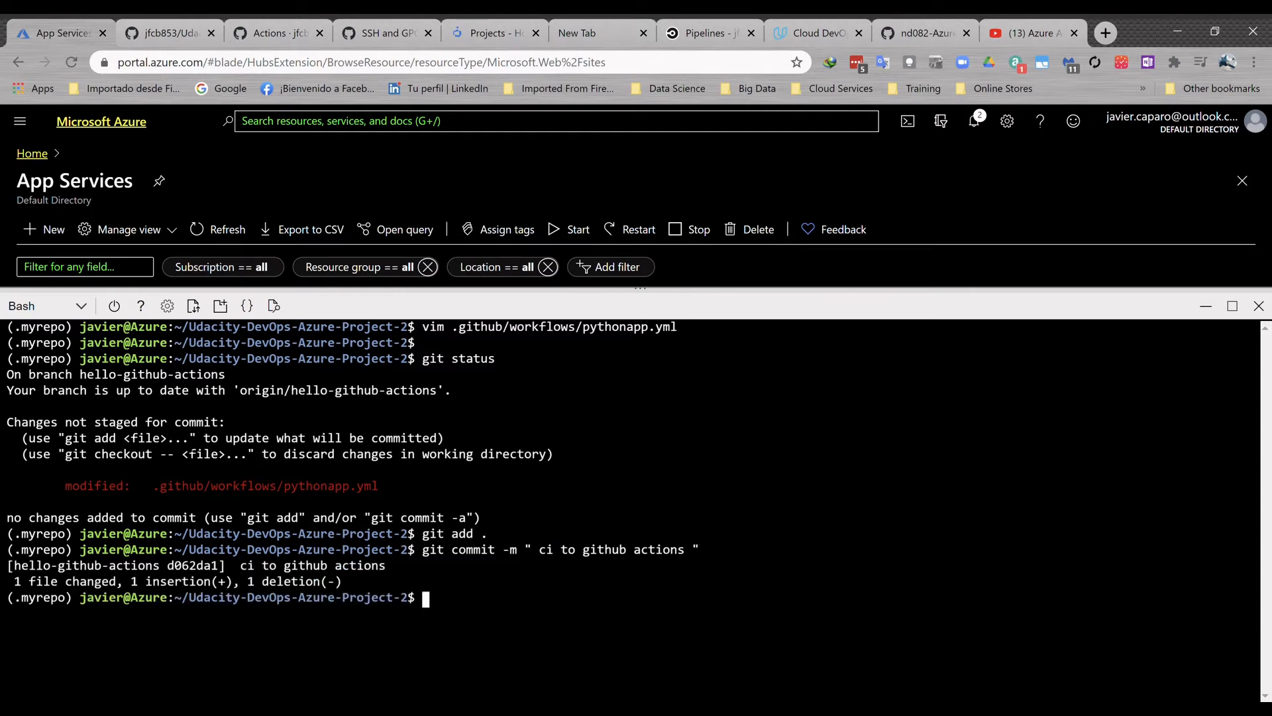
- Push the hello-github-actions branch to origin with git push -u
type("git push -u origin hello")
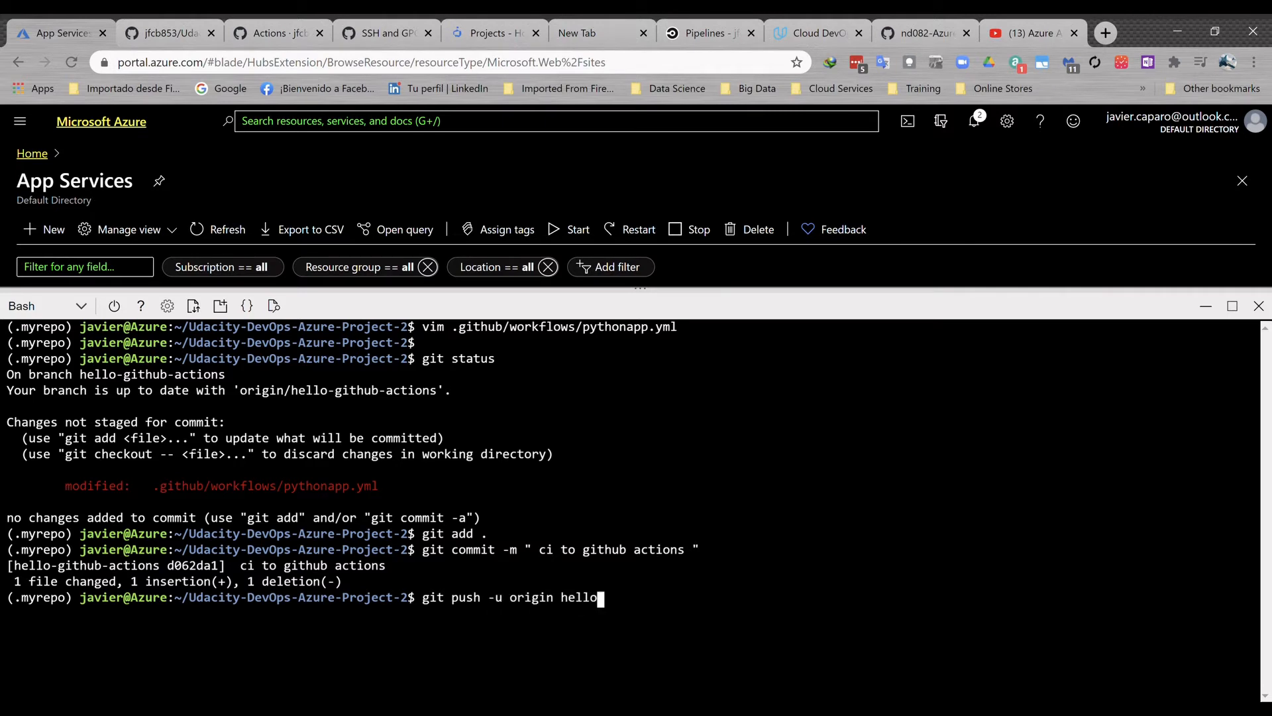
type("-github-actions")
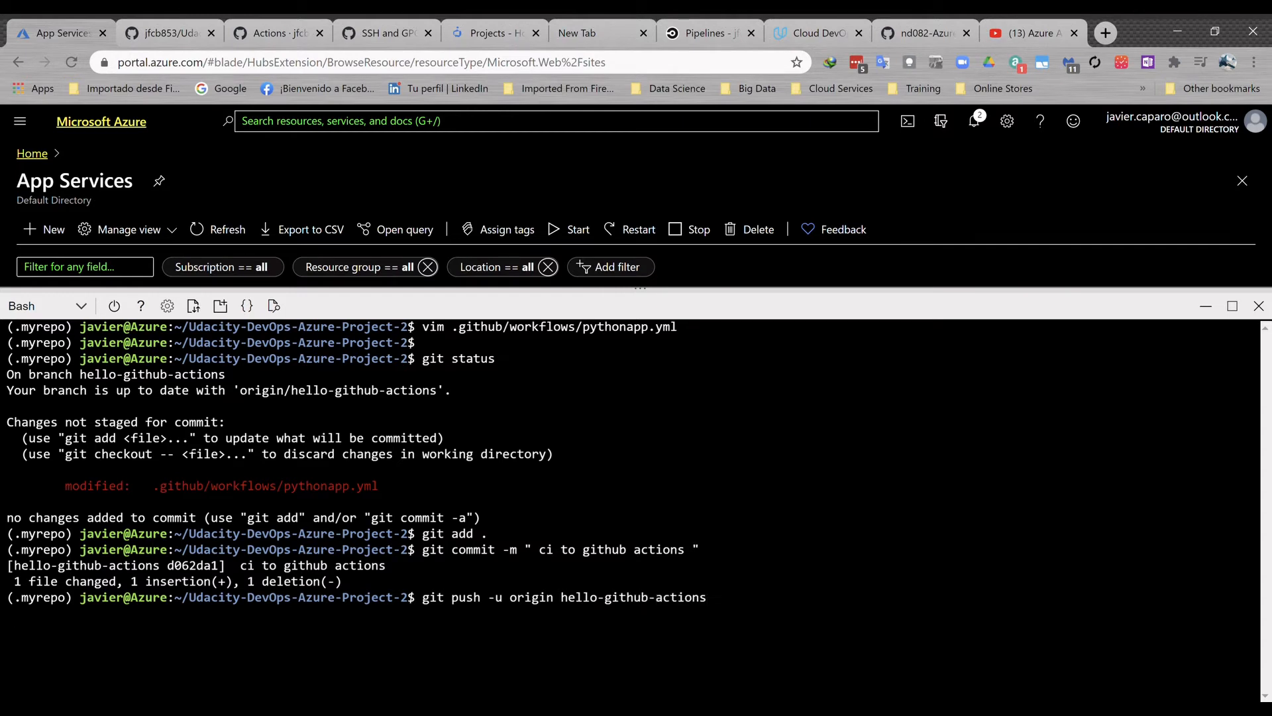
key("Return")
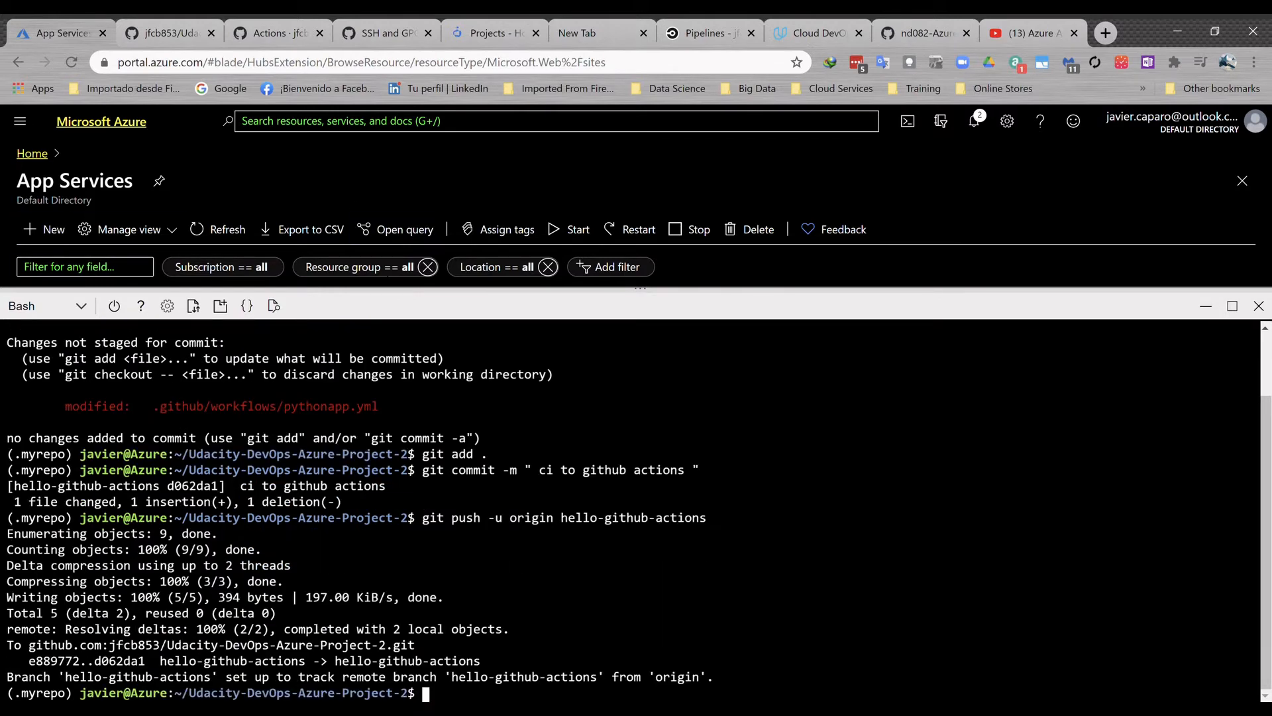
- Refresh the repository's Actions page on GitHub and open the build job of the "ci to github actions" run
left_click(273, 28)
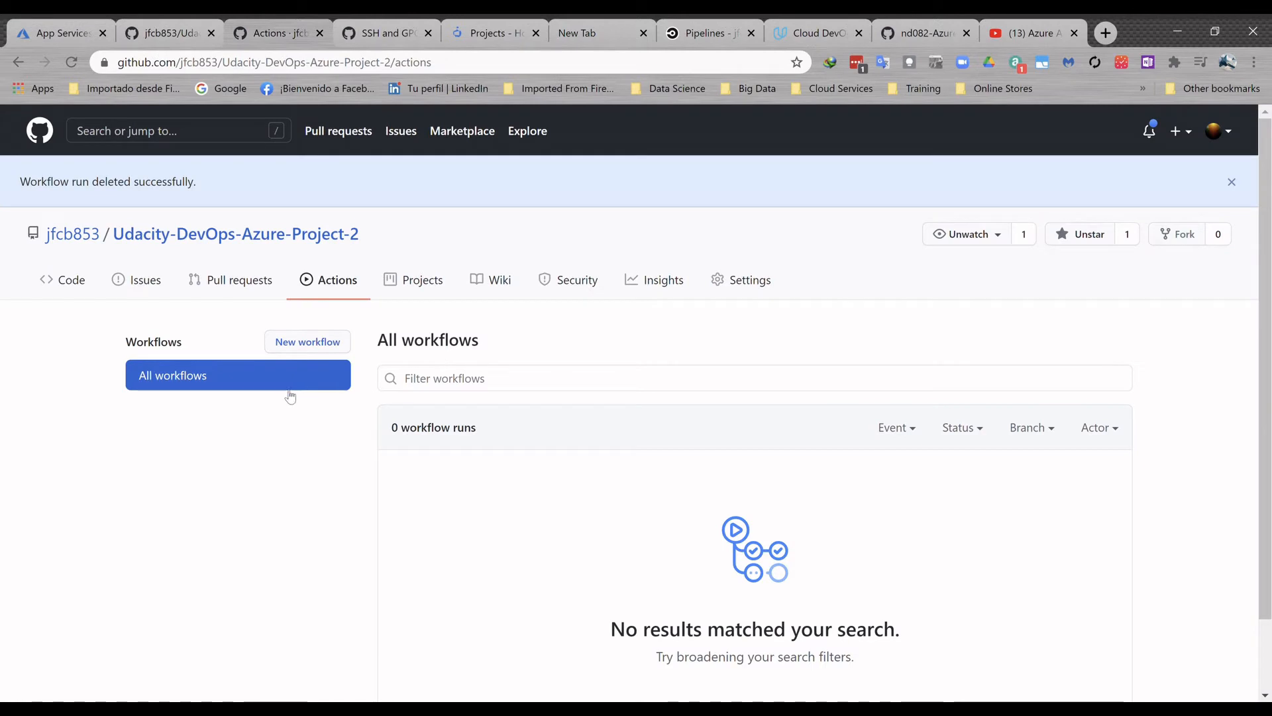
left_click(71, 62)
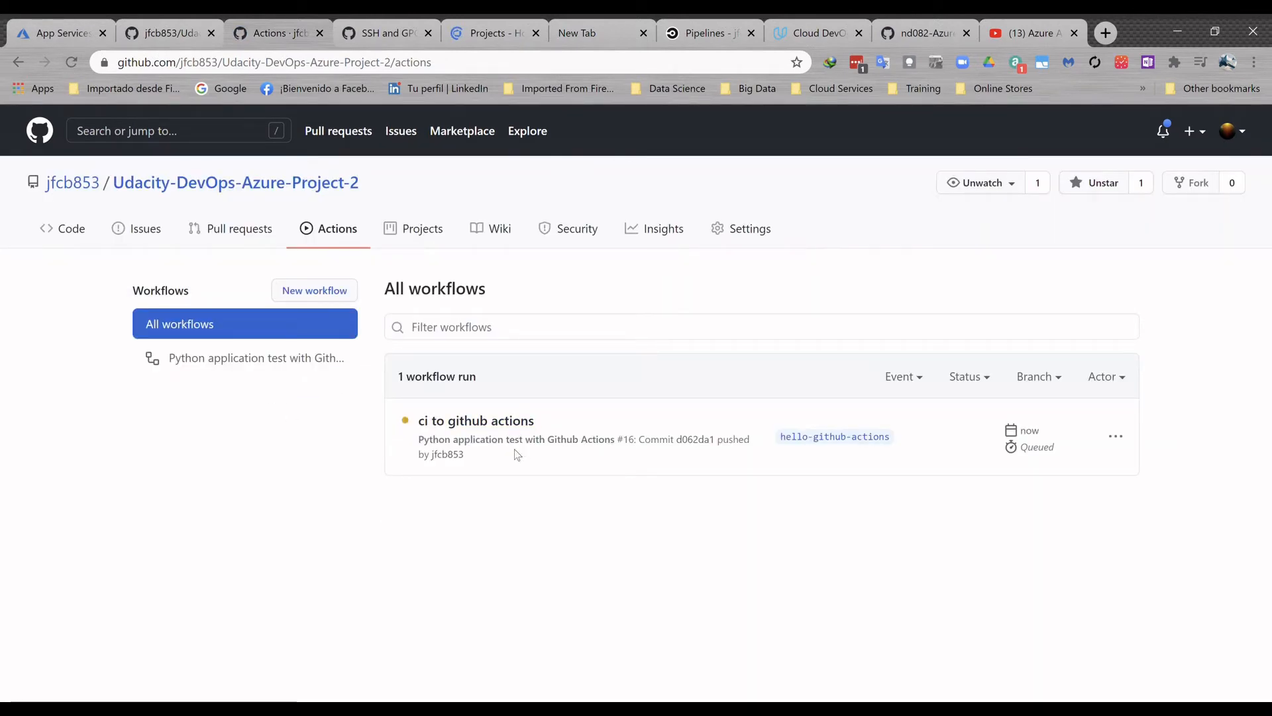
left_click(502, 422)
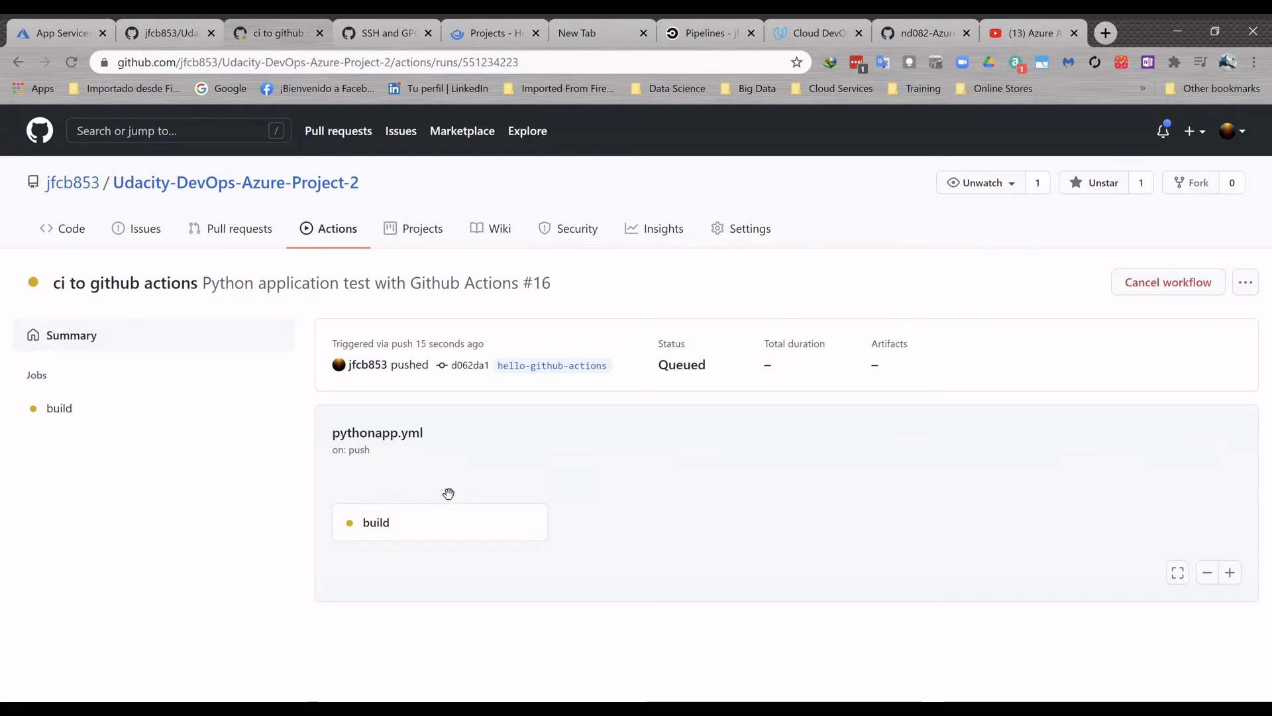
left_click(432, 518)
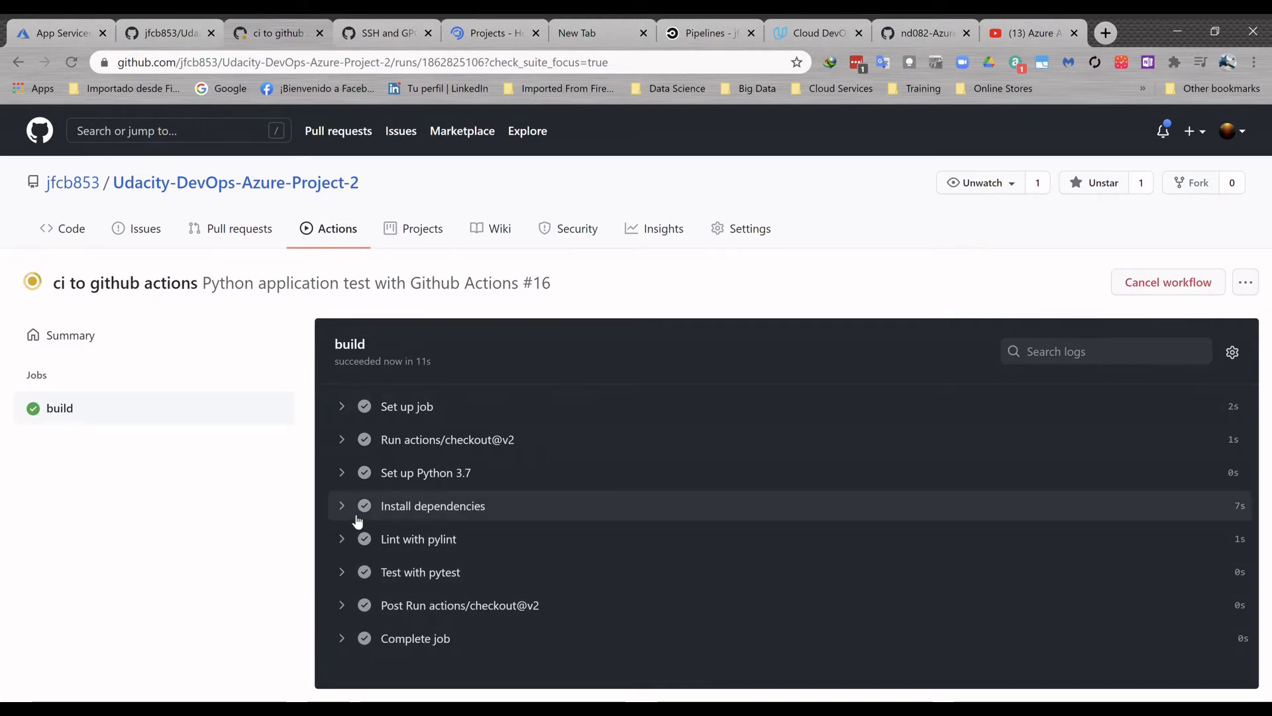
- Expand the build job's logs for Set up Python 3.7, Install dependencies and Lint with pylint
left_click(346, 478)
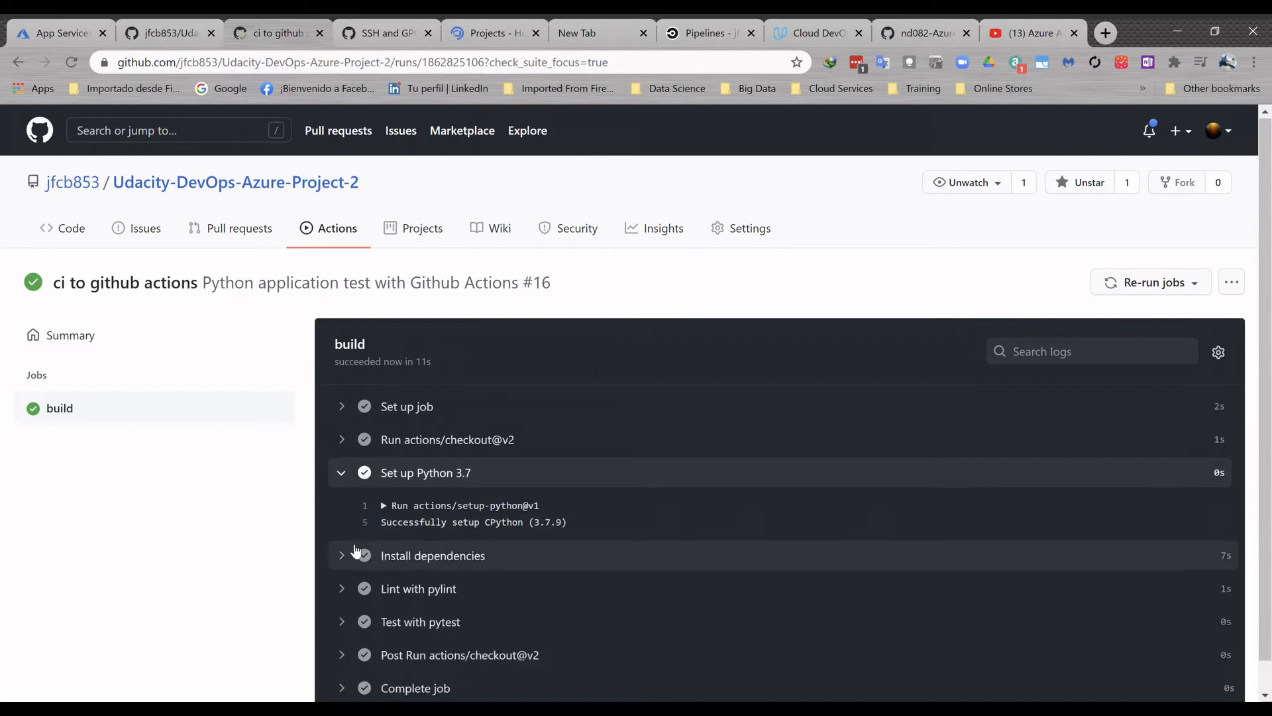
scroll(354, 560, "down", 1)
left_click(351, 527)
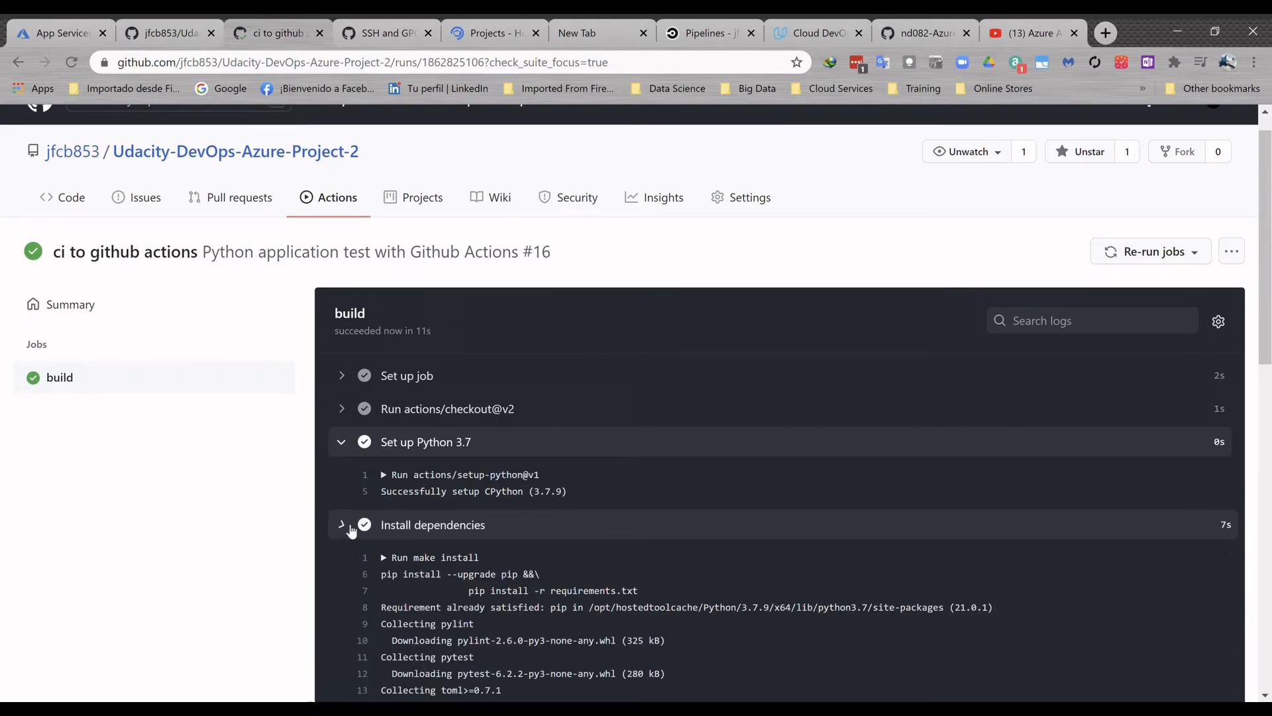
scroll(358, 544, "down", 12)
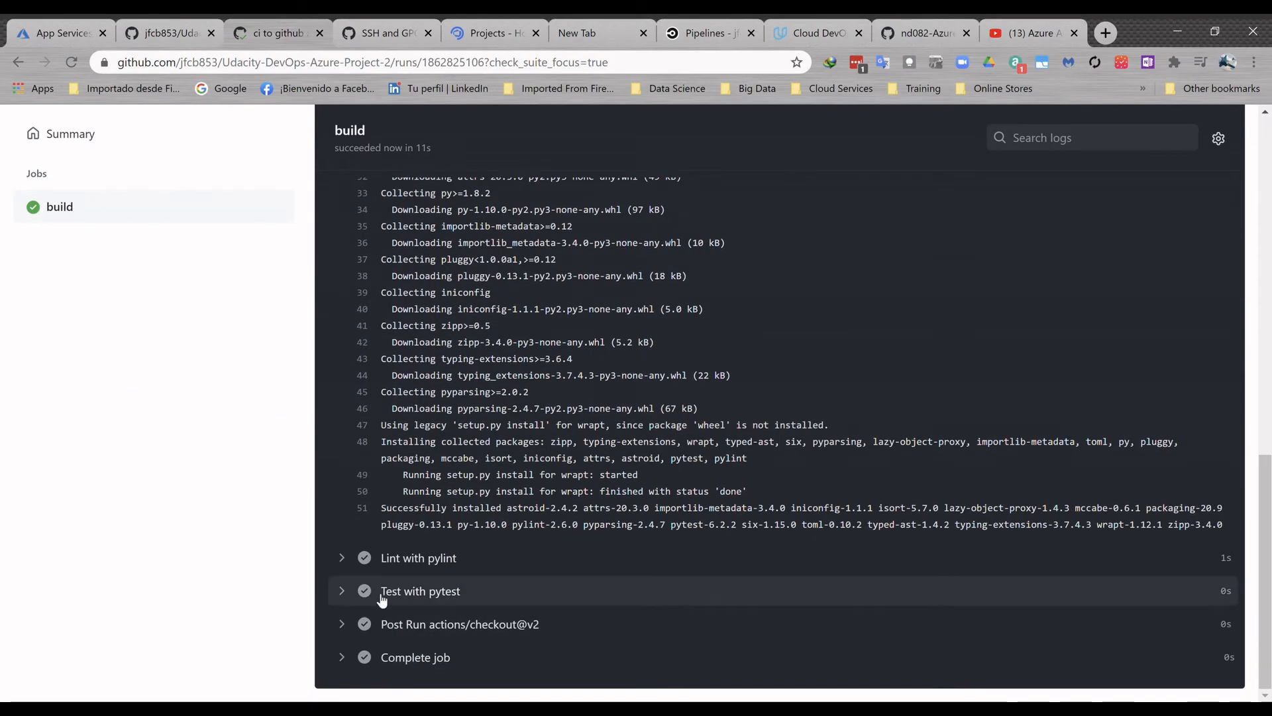
left_click(355, 559)
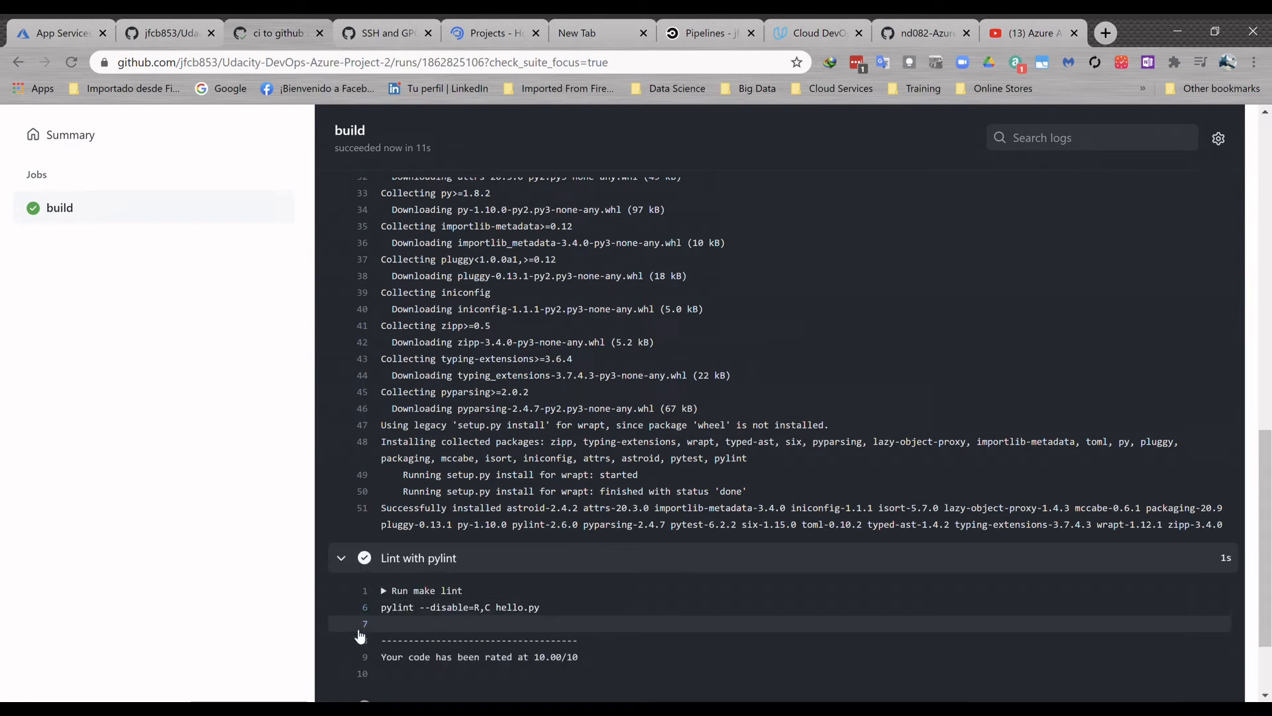
- Expand the build job's logs for Test with pytest and Post Run actions/checkout@v2
scroll(360, 636, "down", 3)
left_click(352, 594)
scroll(397, 609, "down", 2)
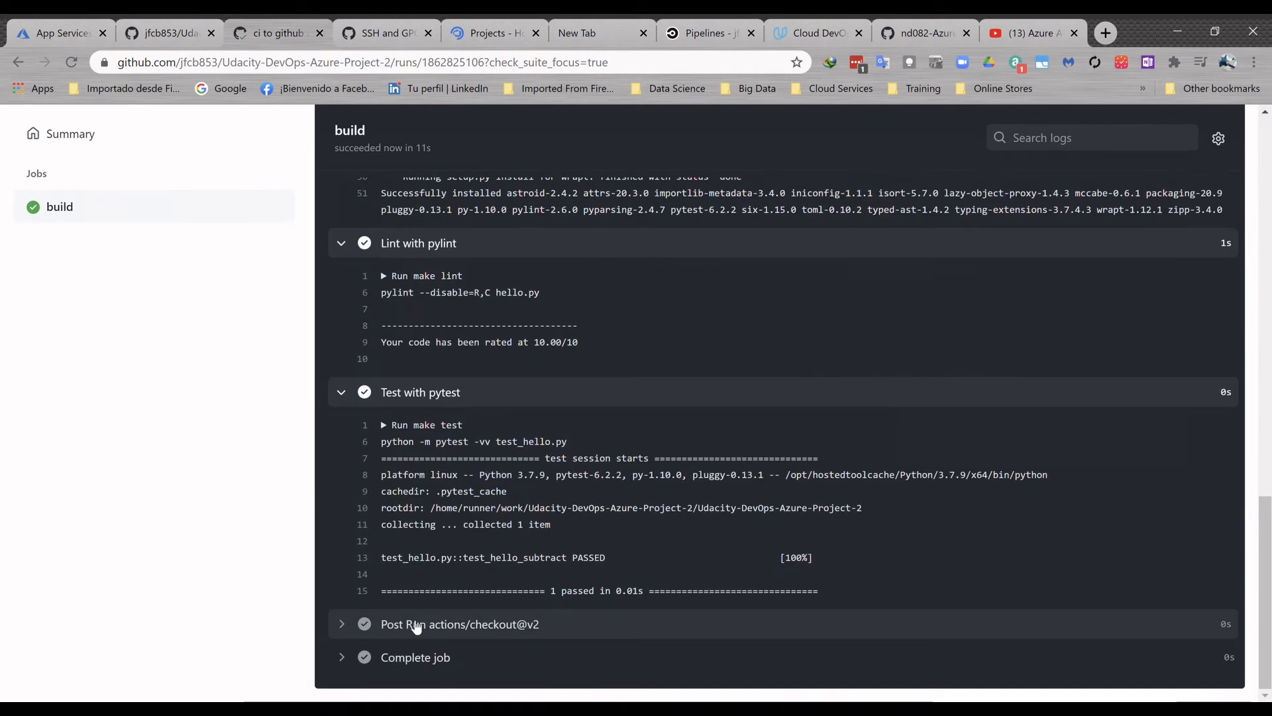
left_click(352, 624)
scroll(405, 646, "down", 3)
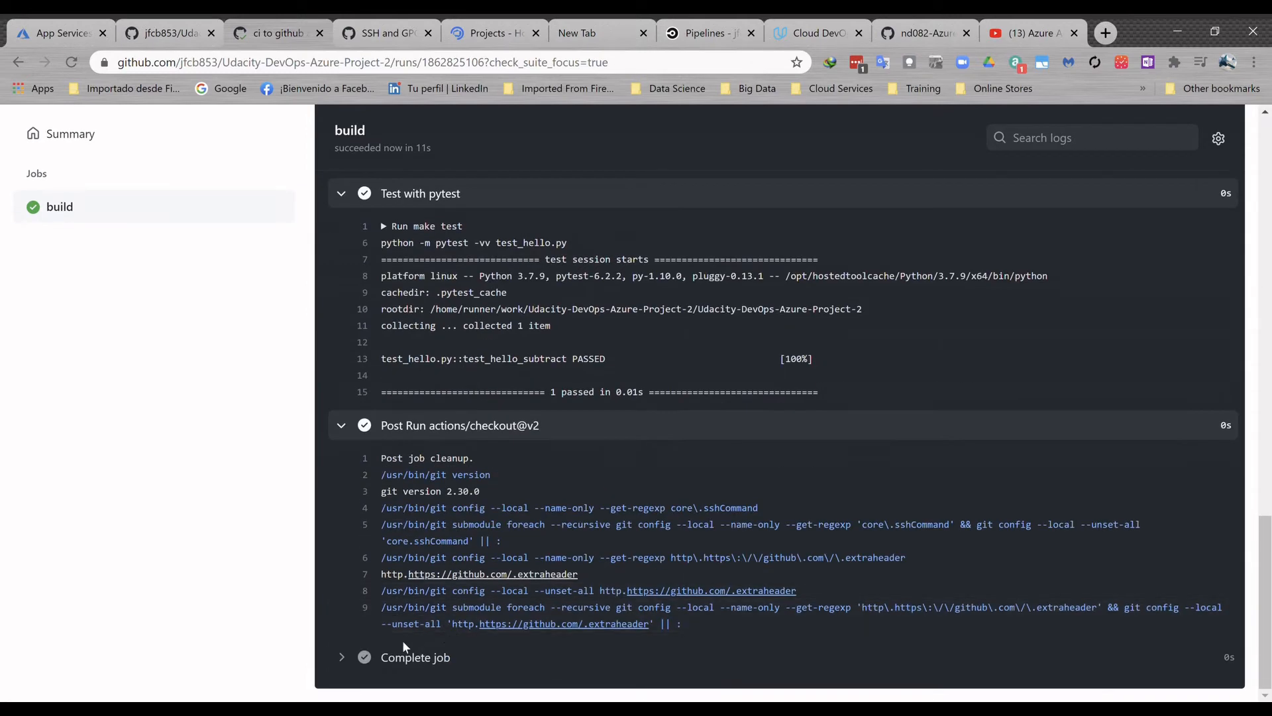
- Open the status badge creation for the "ci to github actions" workflow run
scroll(408, 479, "up", 20)
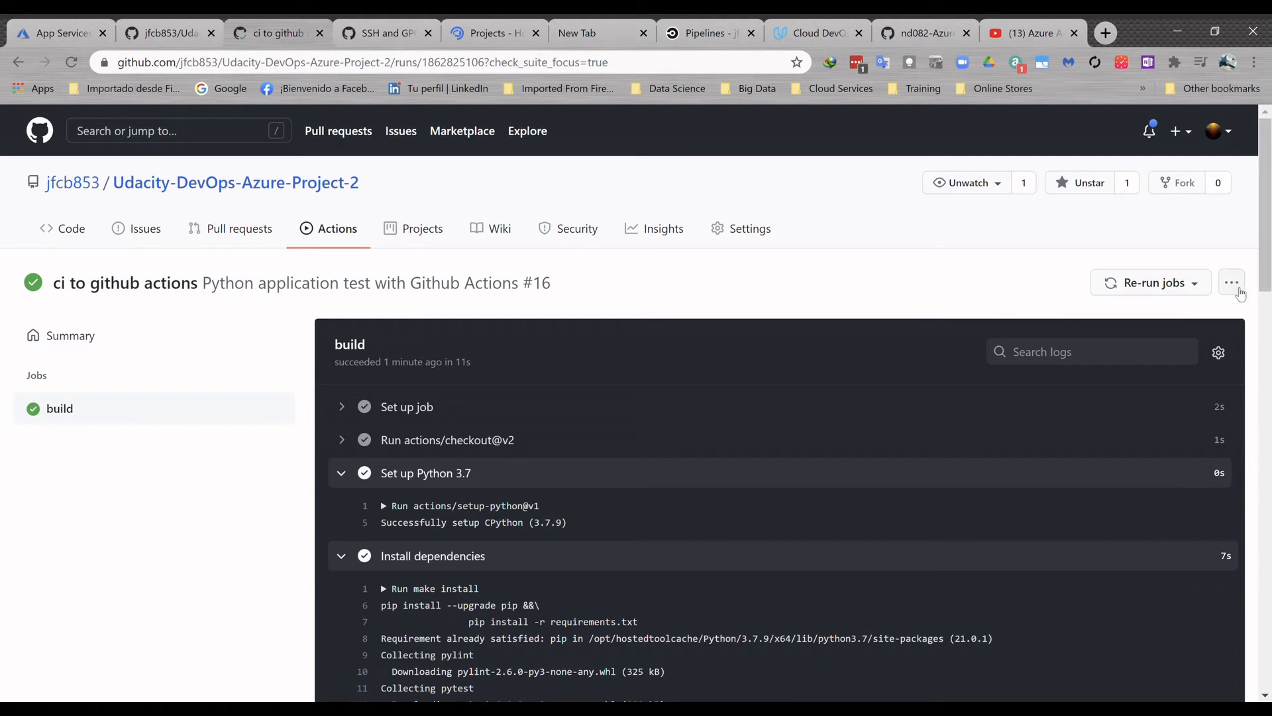
left_click(1233, 285)
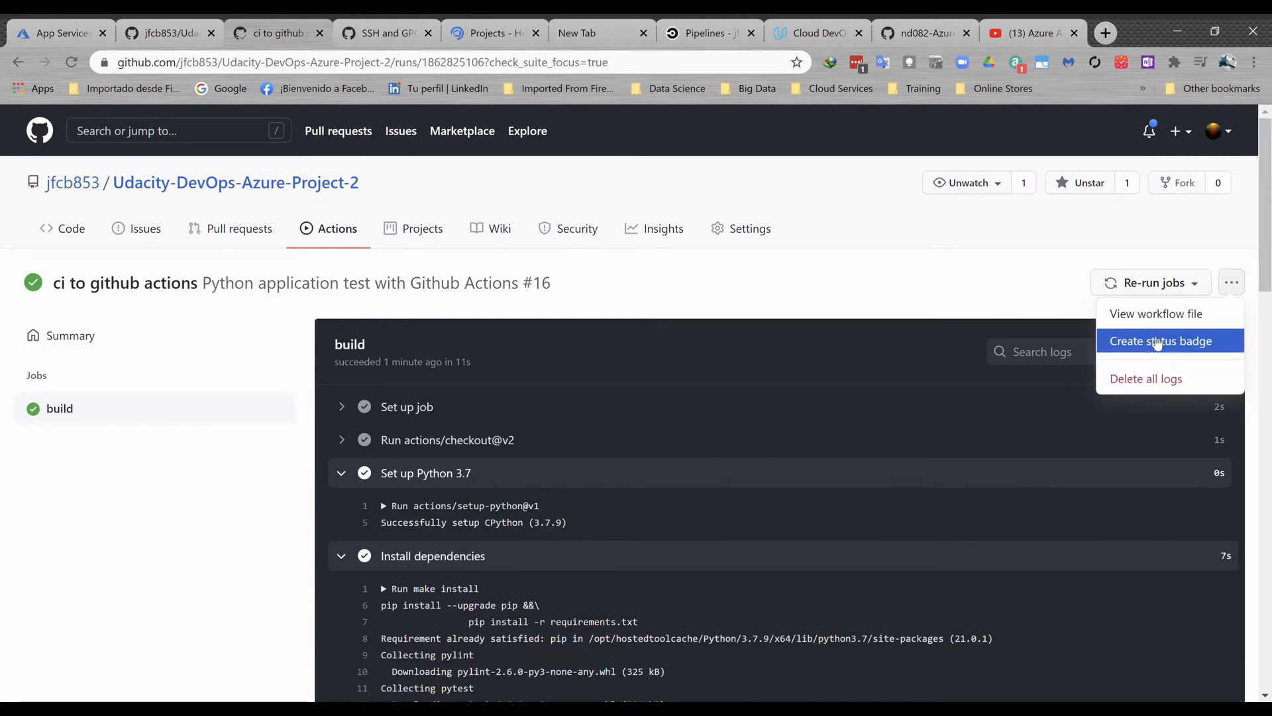
left_click(1159, 341)
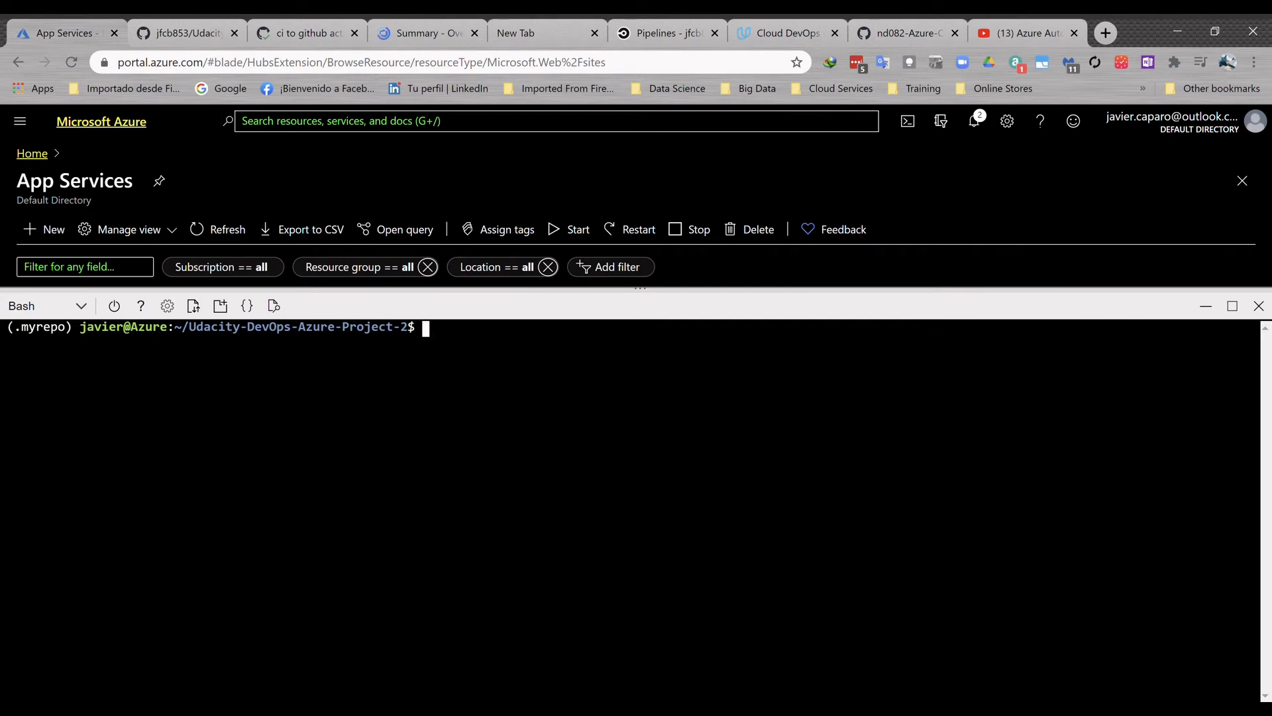
- Switch to Azure Cloud Shell, check out the main branch and list the local branches
type("git checkout main")
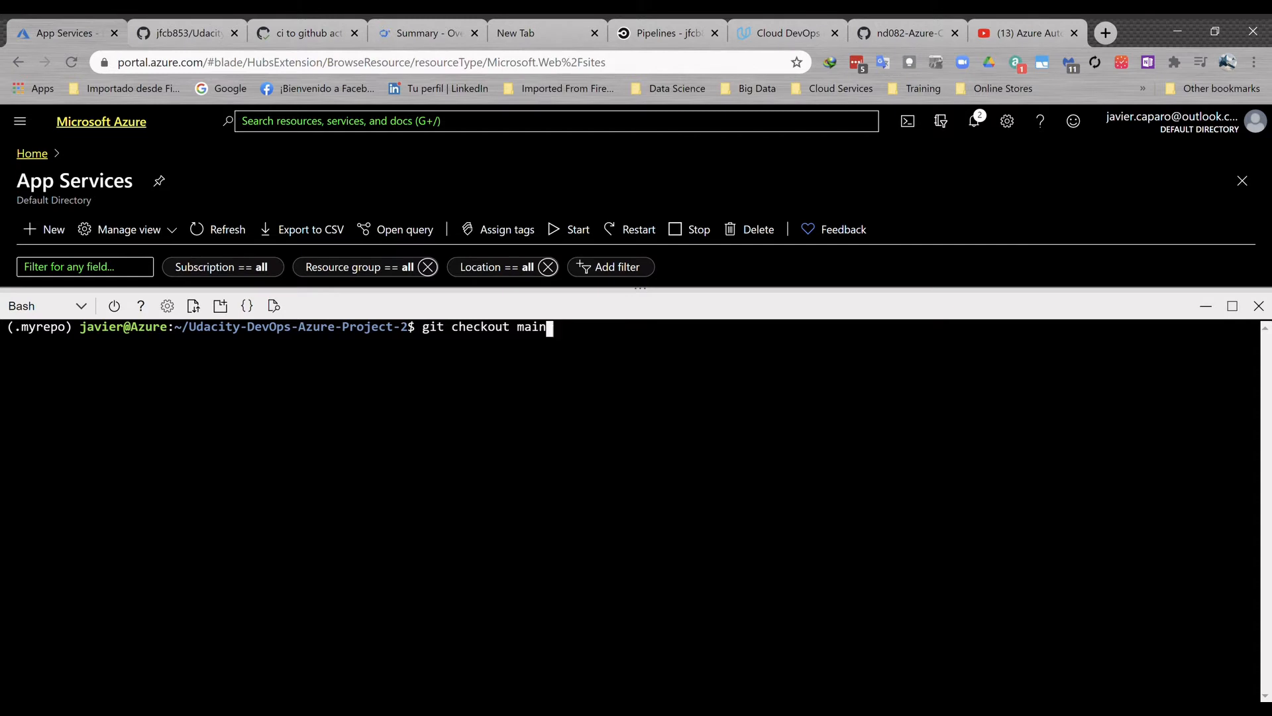
key("Return")
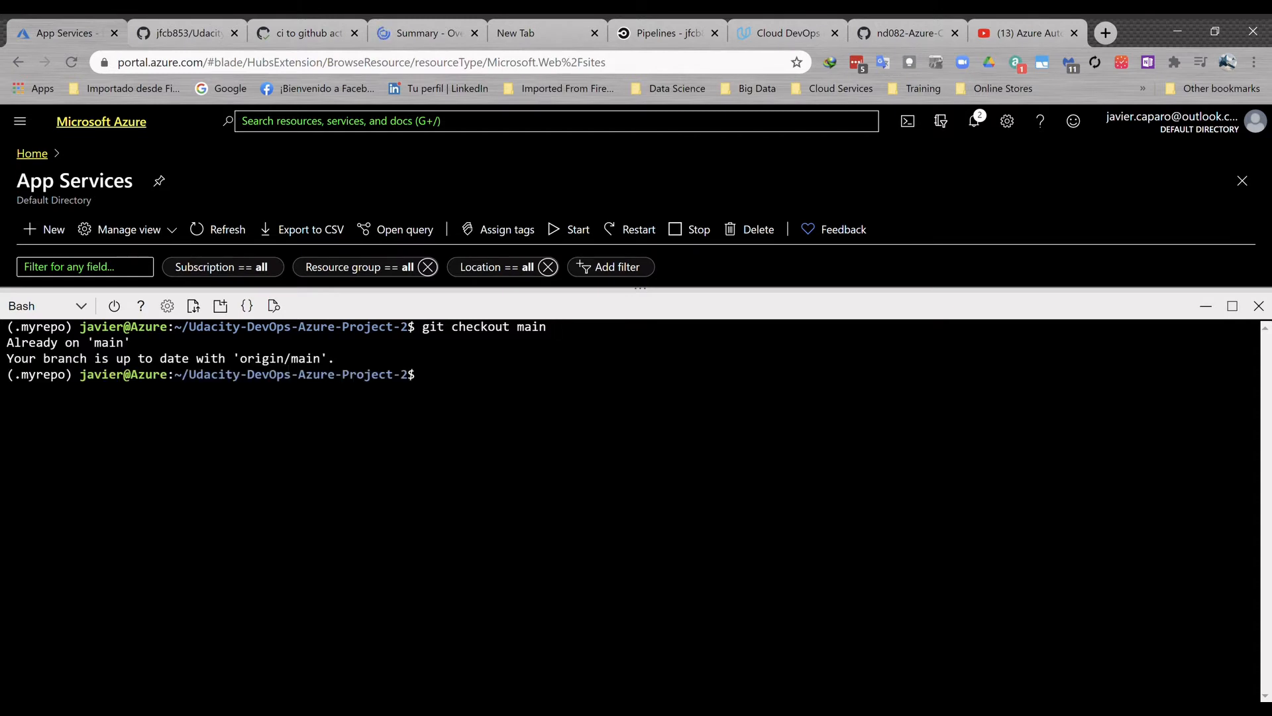
type("git branch")
key("Return")
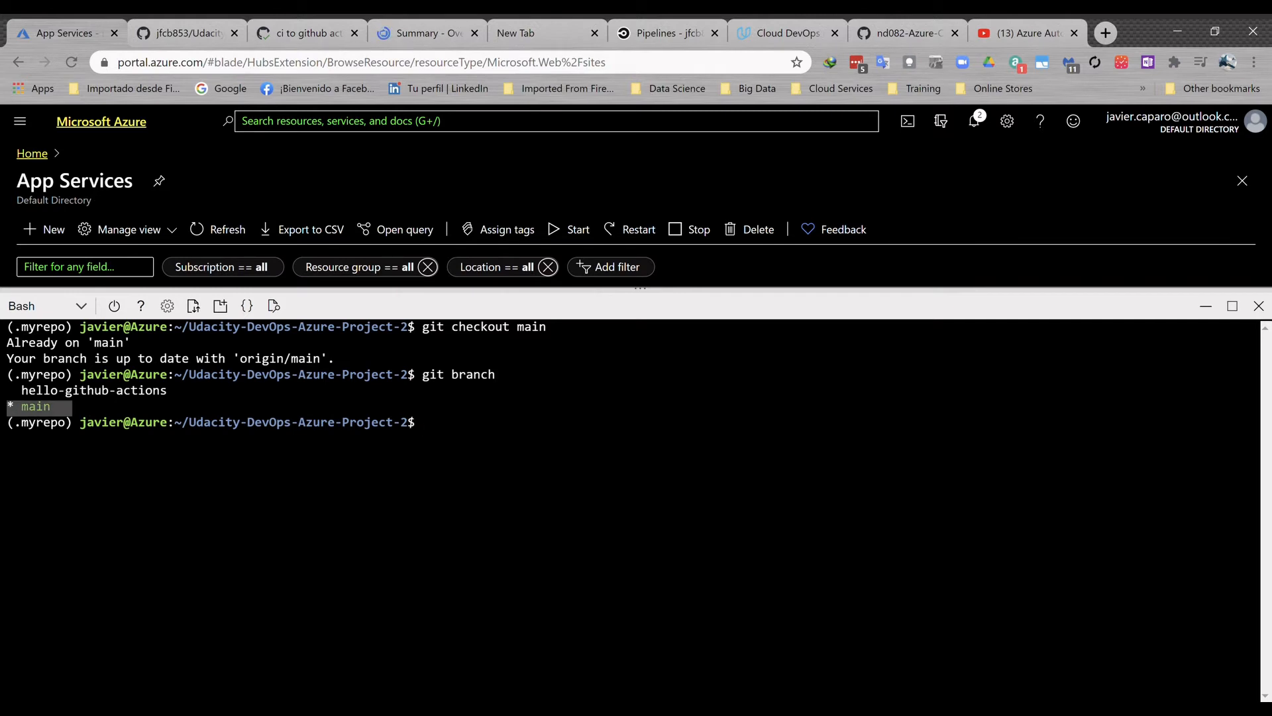
- List the repository's files with ls, clear the terminal, and show the detailed listing with ls -lasth
type("ls")
key("Return")
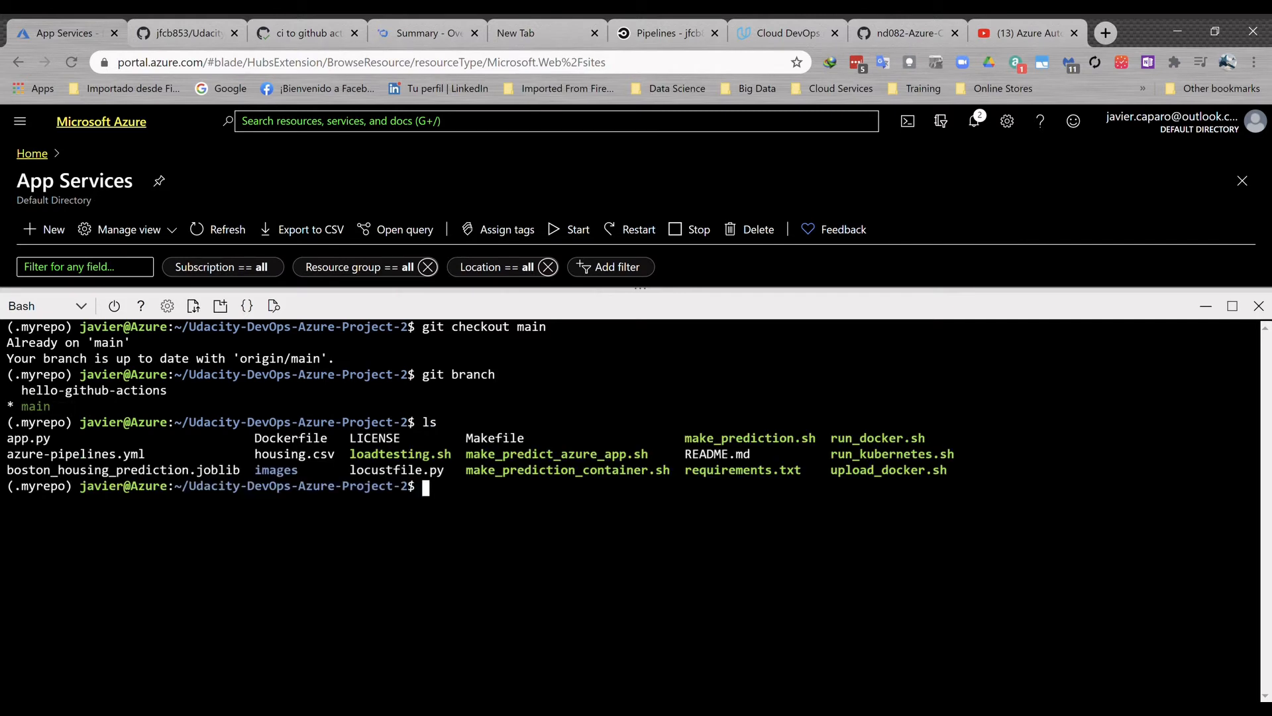
key("ctrl+l")
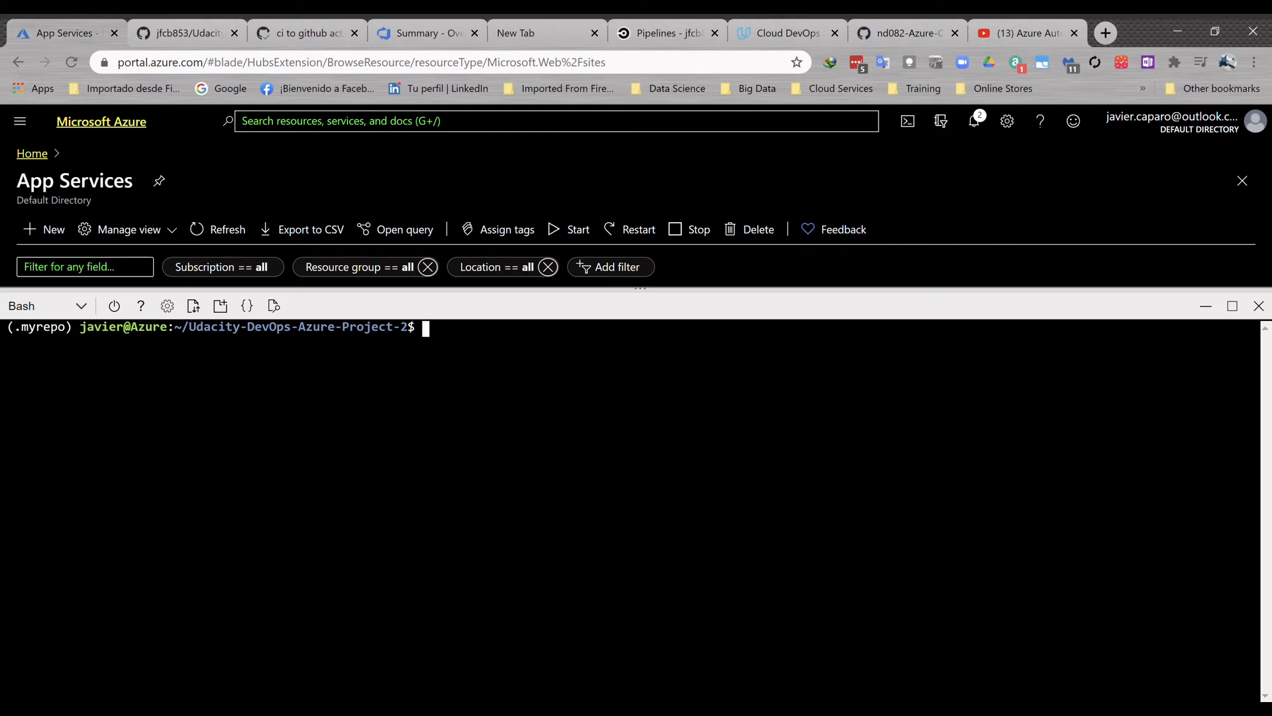
type("ls -lasth")
key("Return")
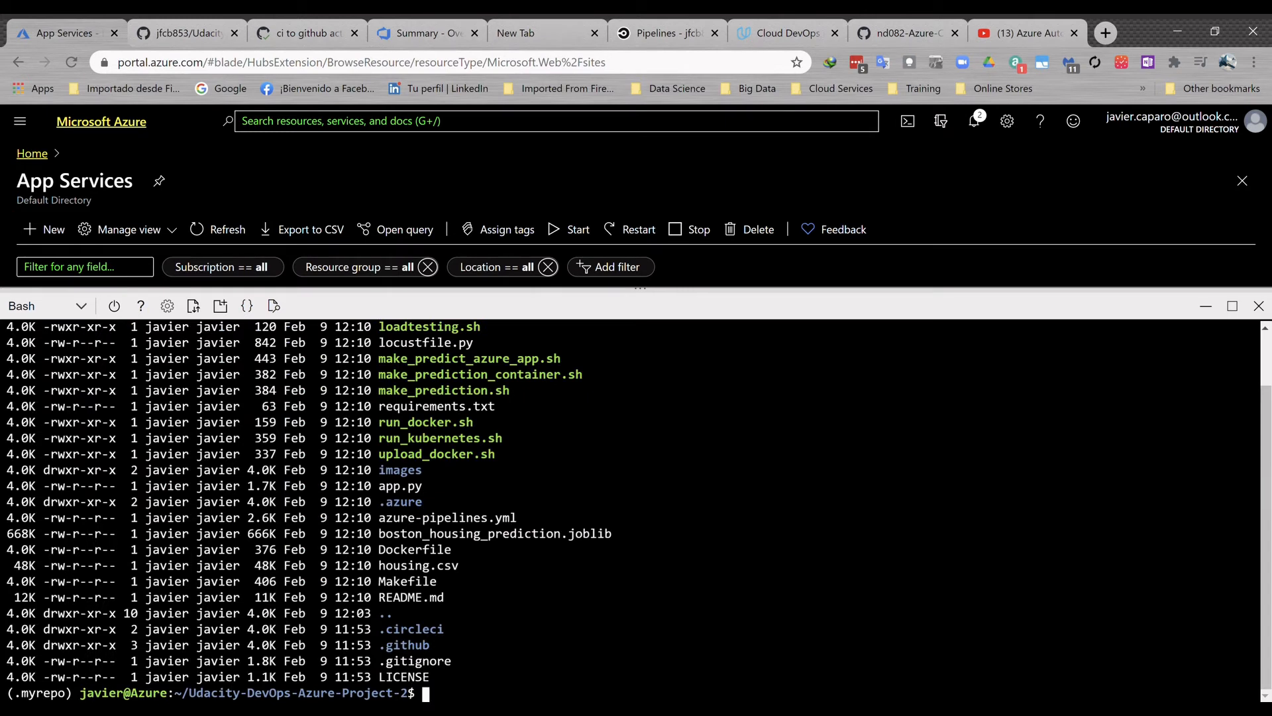
- Examine the app, model, data, requirements, pipeline, load-testing and prediction script files in the directory listing
double_click(390, 487)
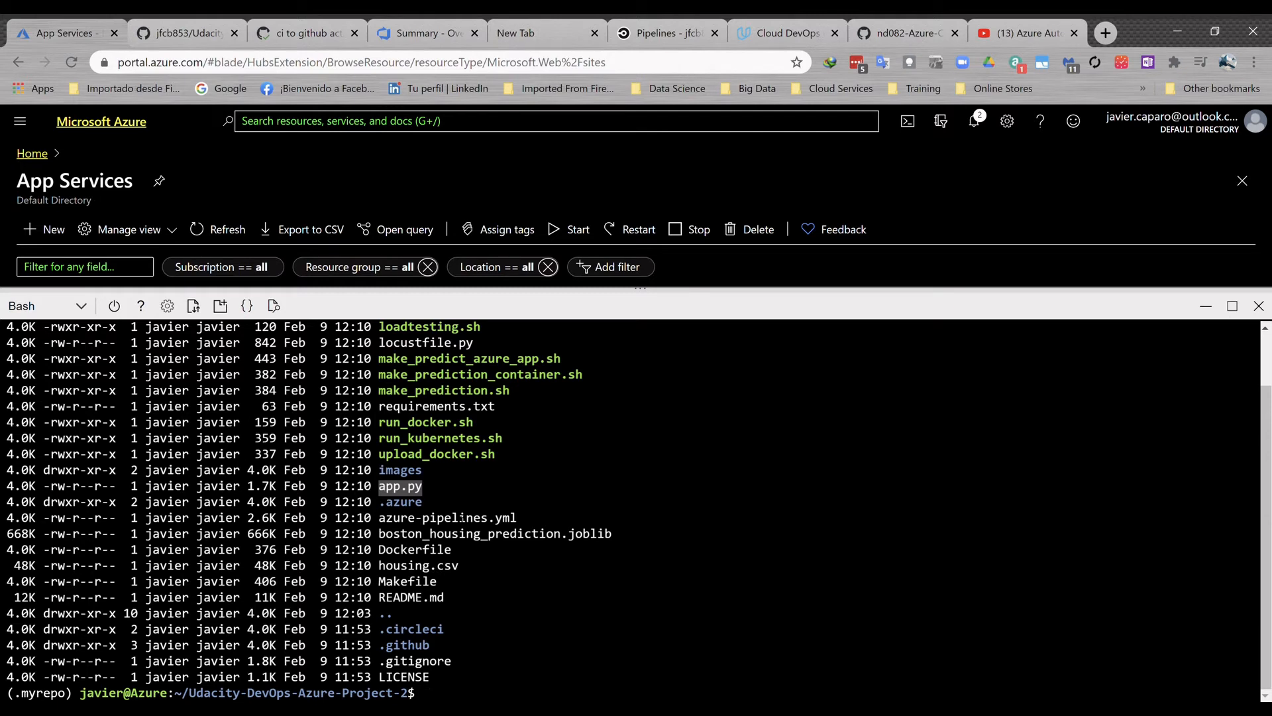
left_click(497, 536)
left_click_drag(379, 534, 612, 533)
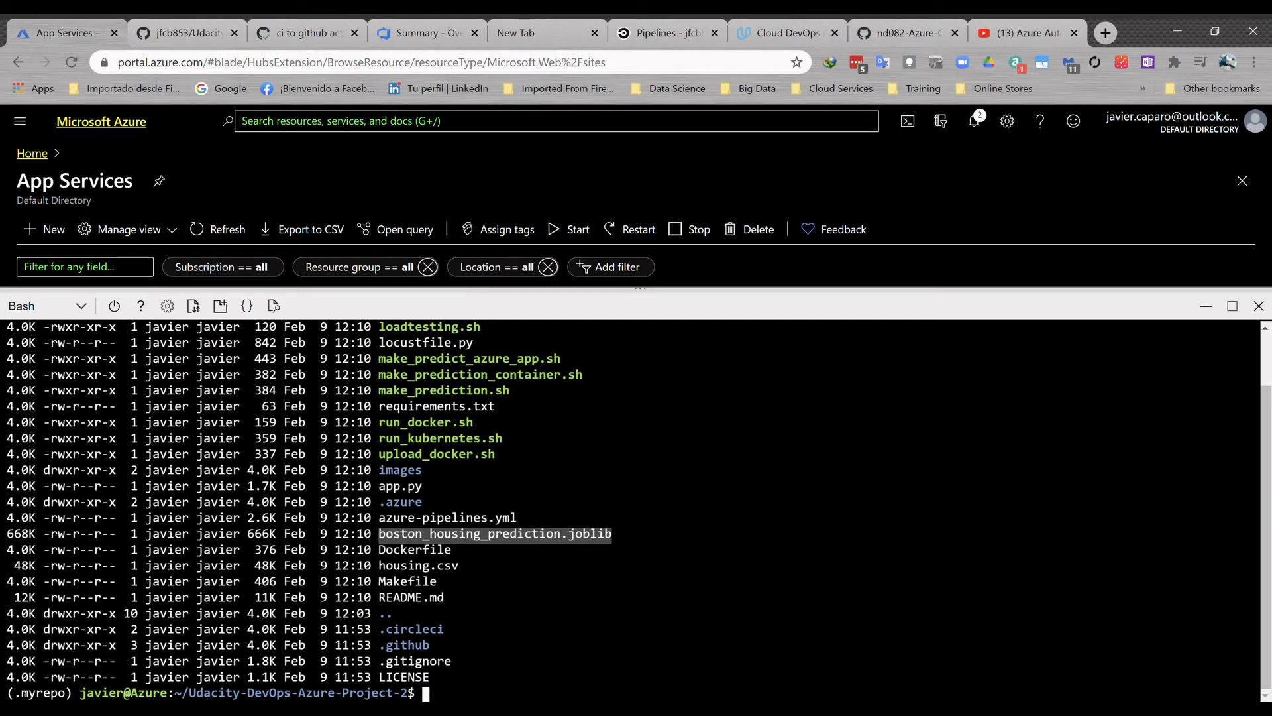
left_click_drag(474, 570, 410, 572)
left_click_drag(495, 409, 382, 410)
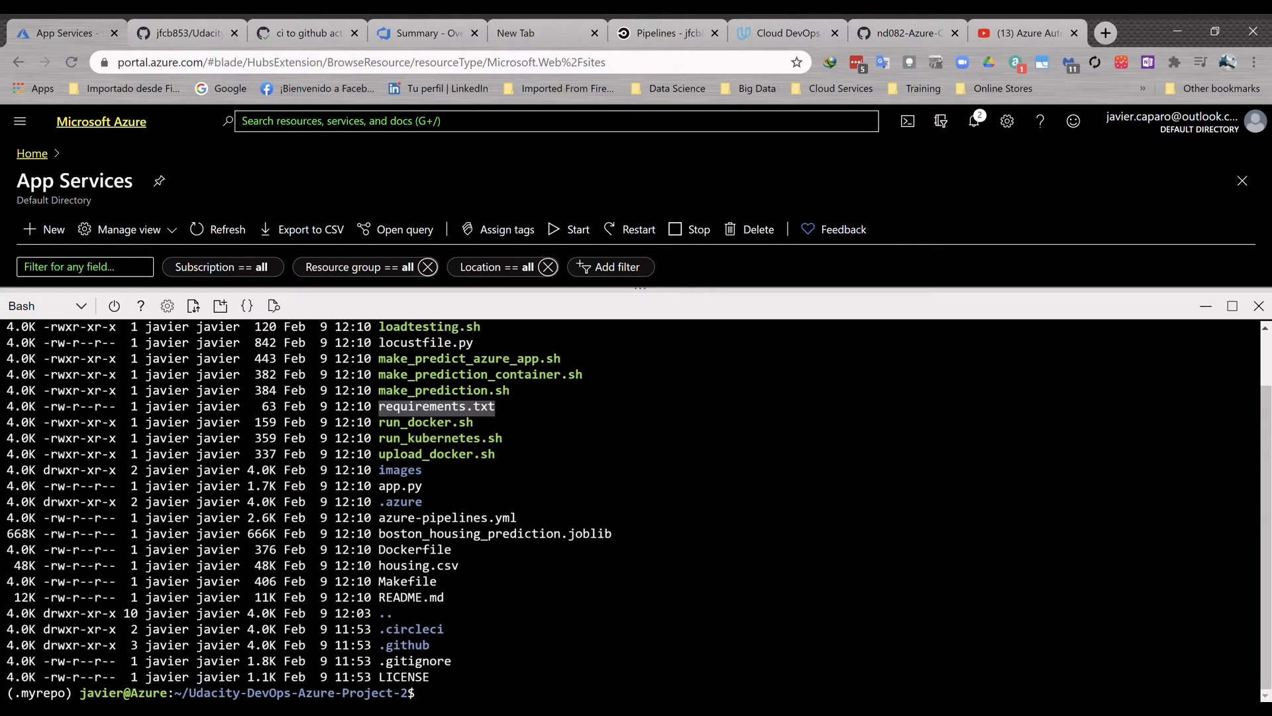
left_click_drag(523, 519, 386, 519)
scroll(387, 518, "up", 2)
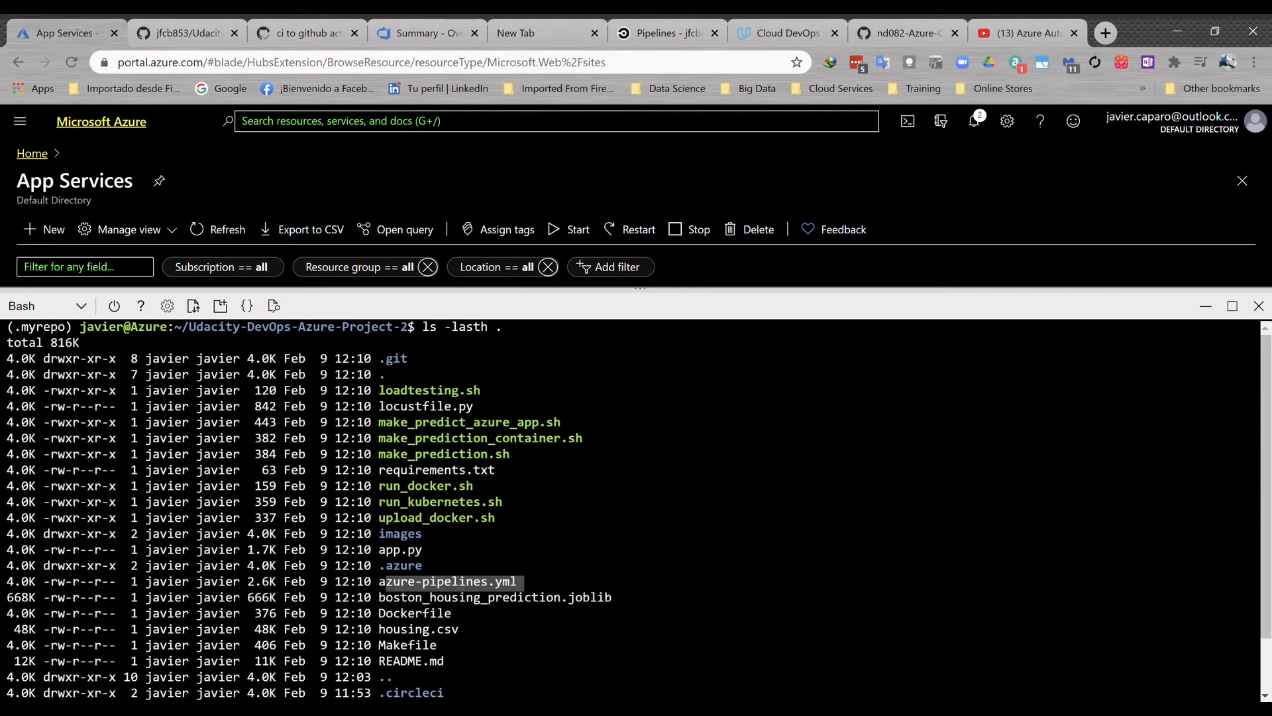
left_click_drag(481, 406, 393, 397)
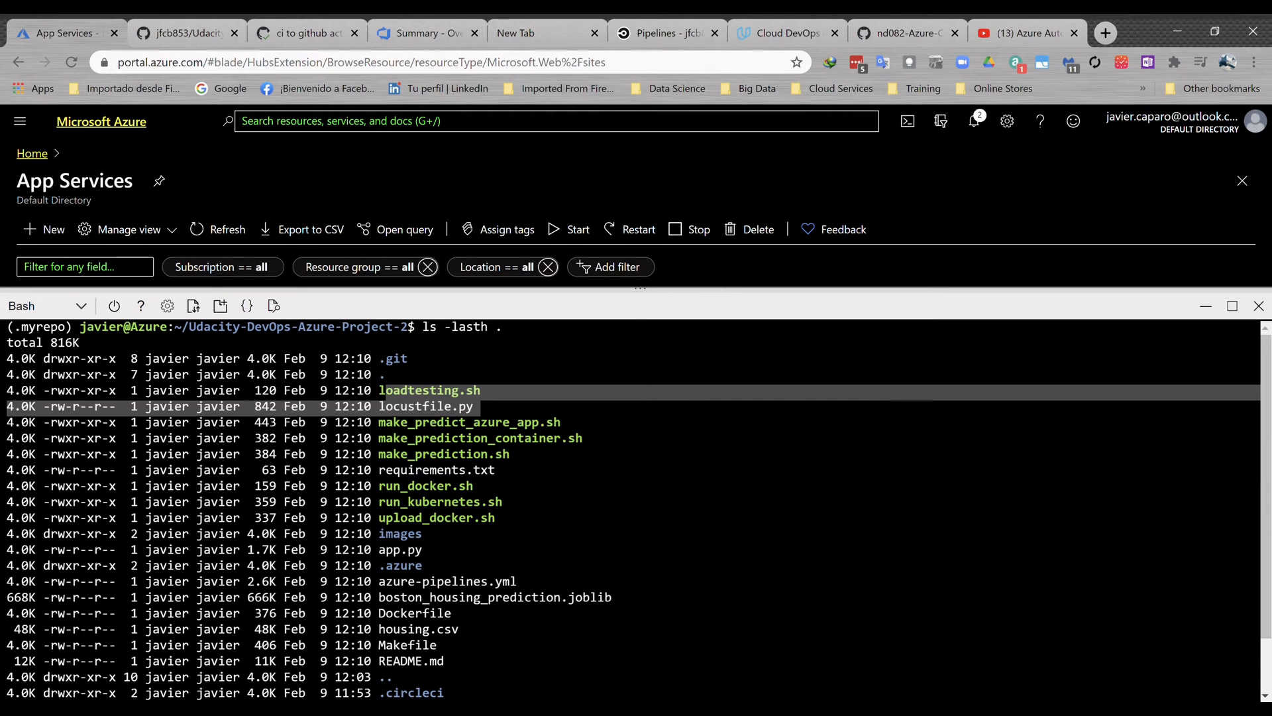
left_click(392, 398)
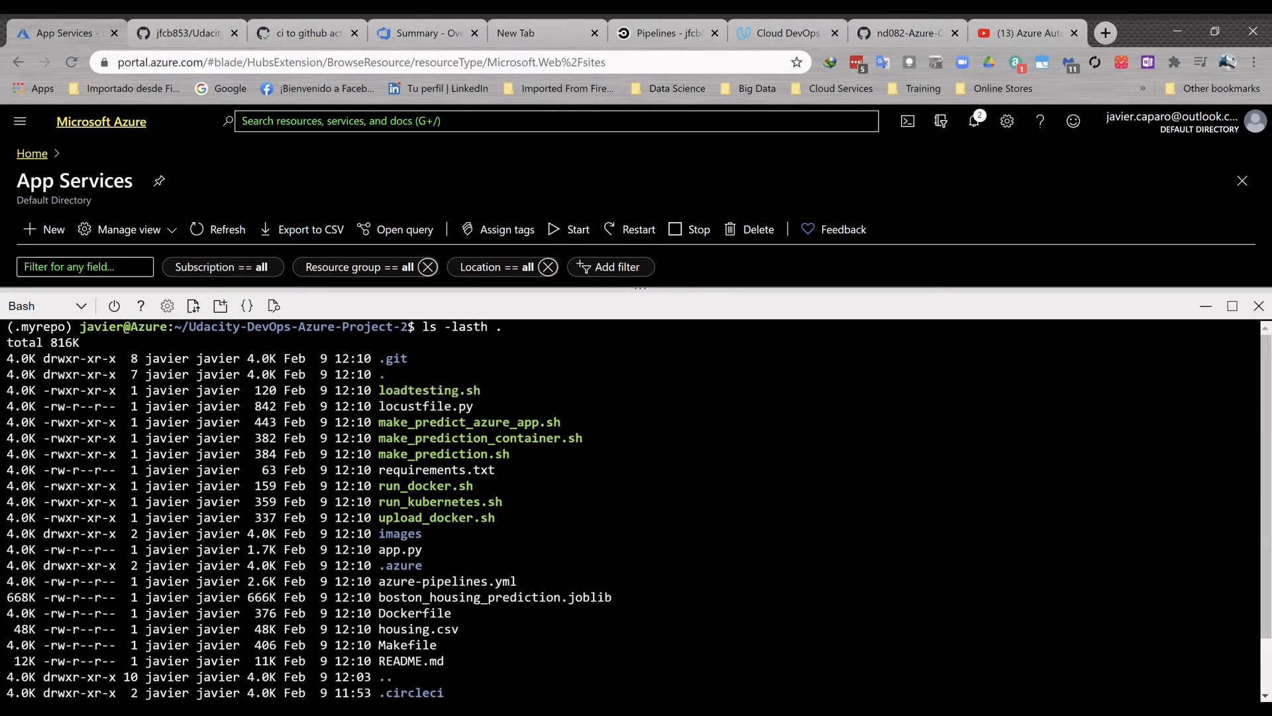
left_click_drag(518, 455, 383, 458)
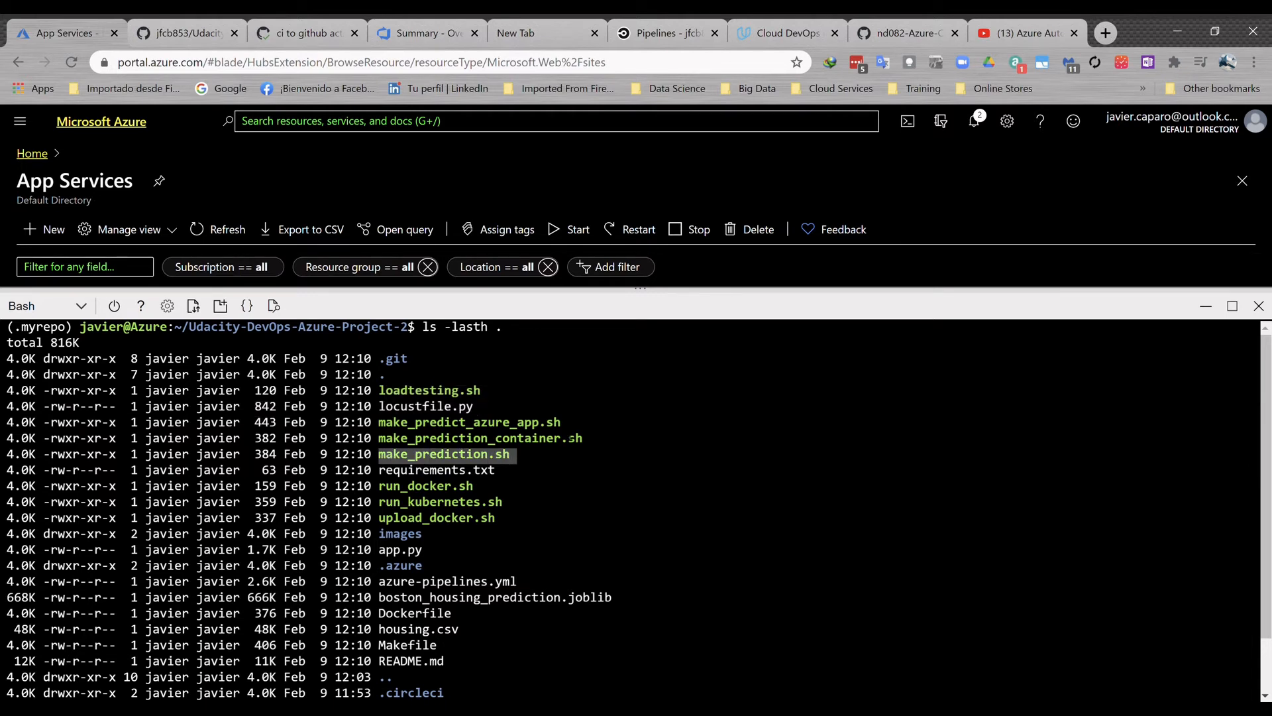
left_click_drag(568, 423, 436, 423)
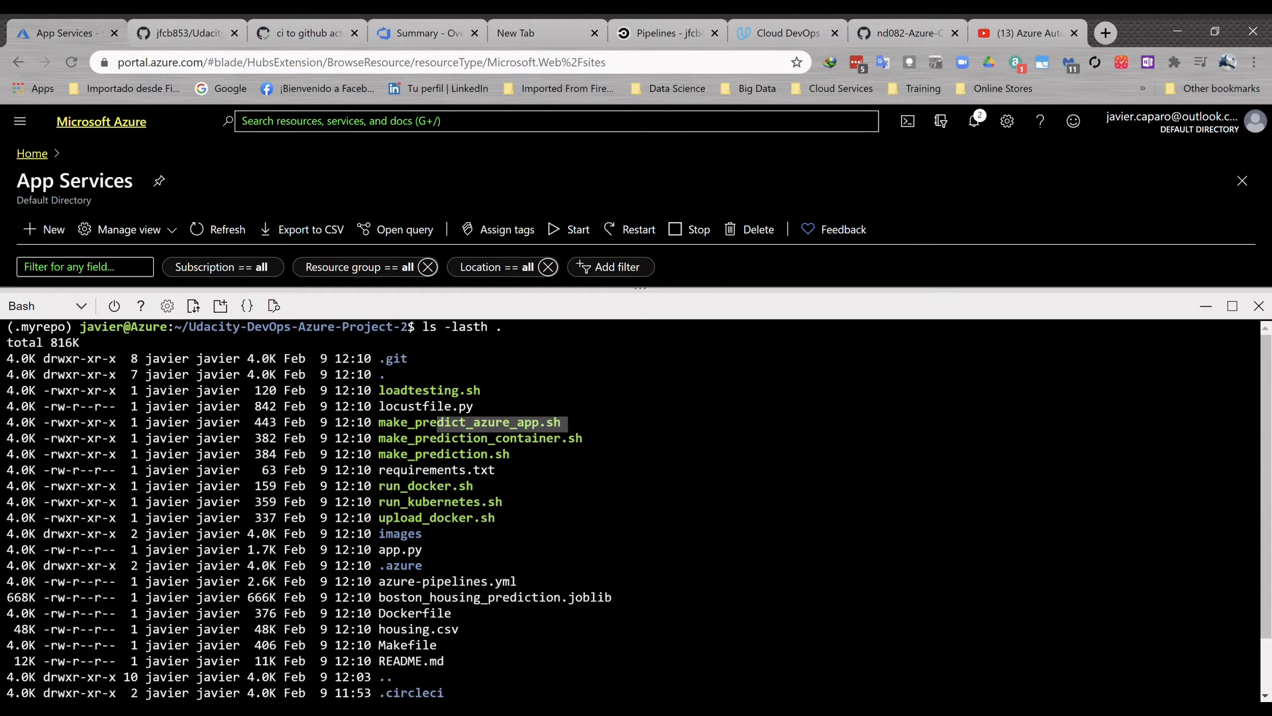
- Switch to Azure DevOps and open the details of AzureServiceConnection in the udacity-project-2 project's service connections
key("ctrl+4")
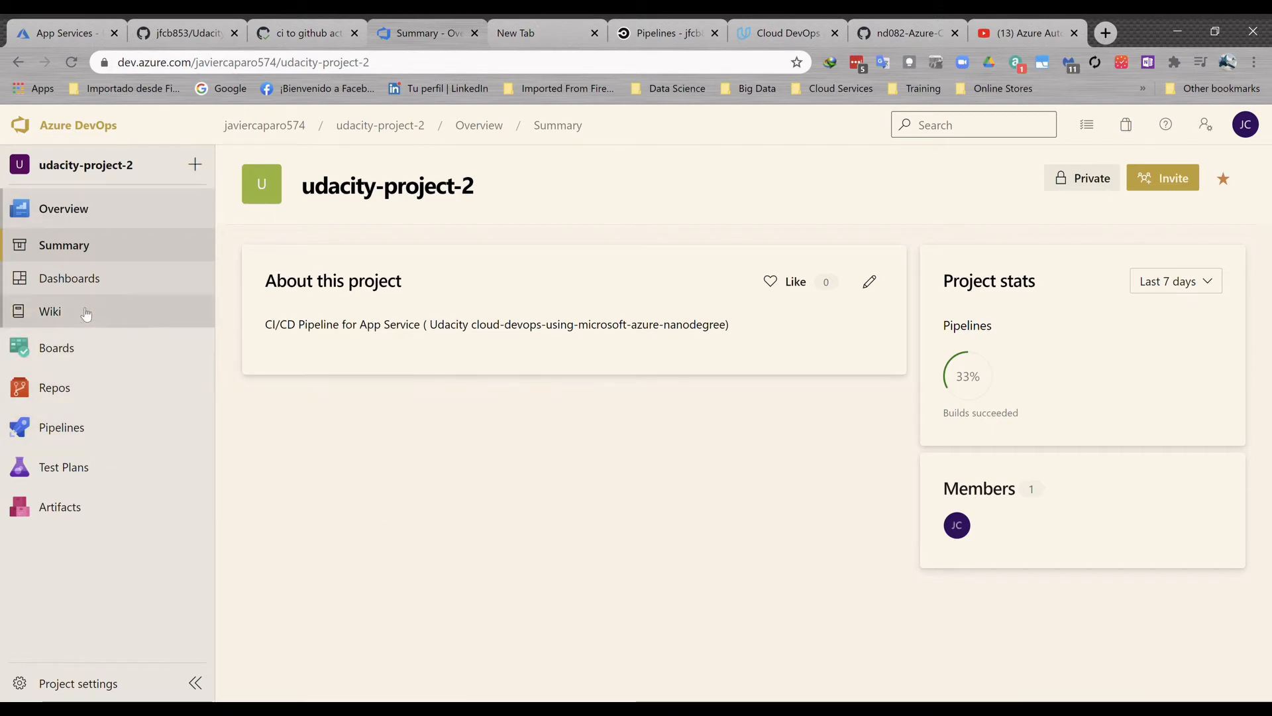
left_click(99, 684)
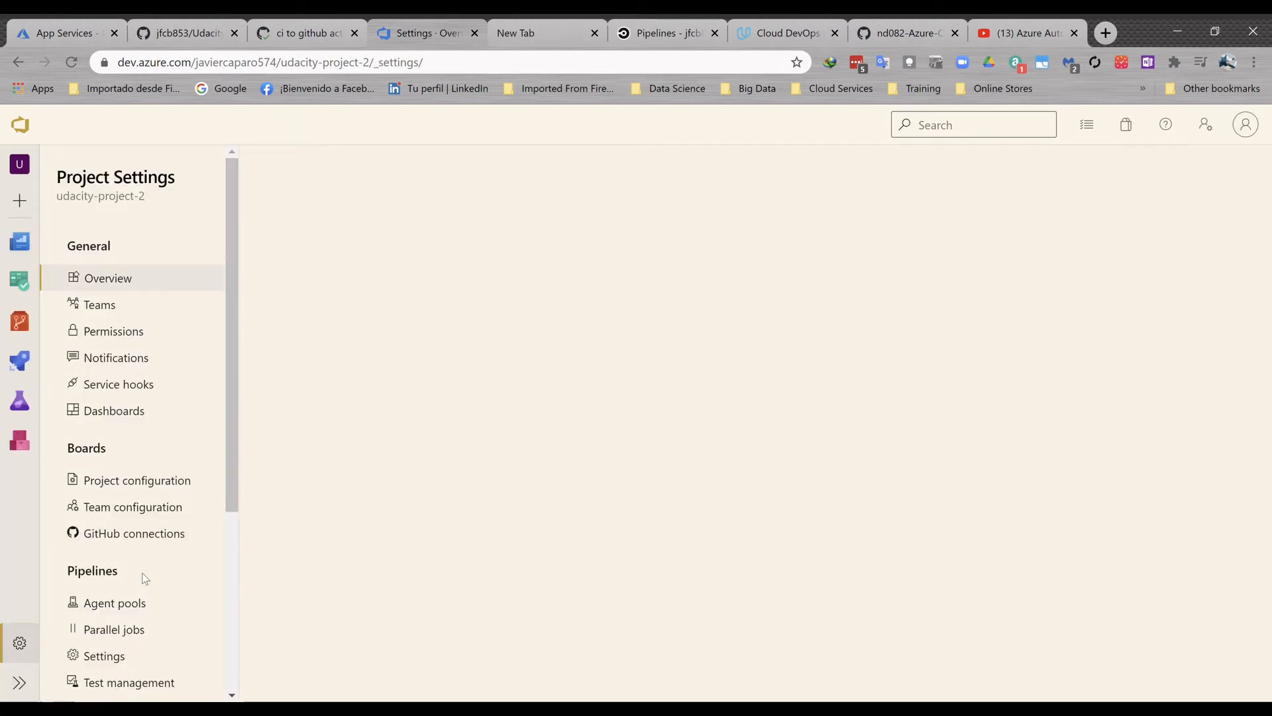
scroll(136, 503, "down", 2)
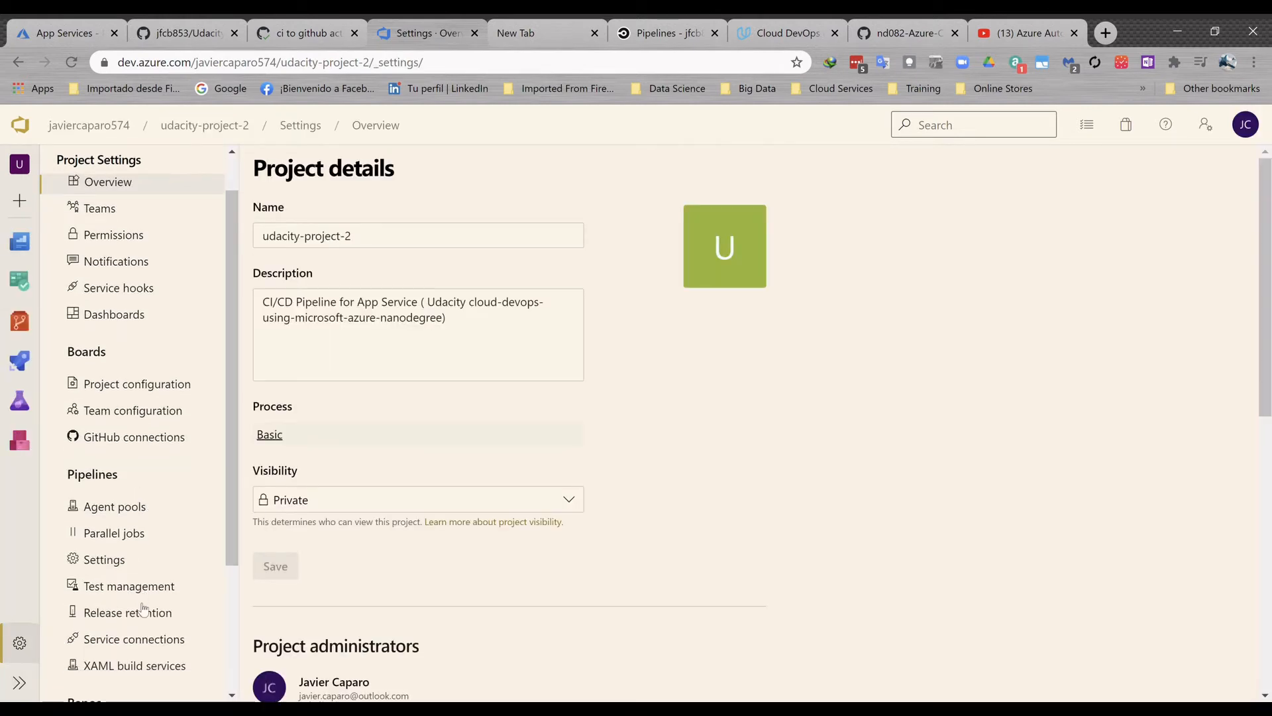
scroll(159, 583, "down", 2)
left_click(167, 557)
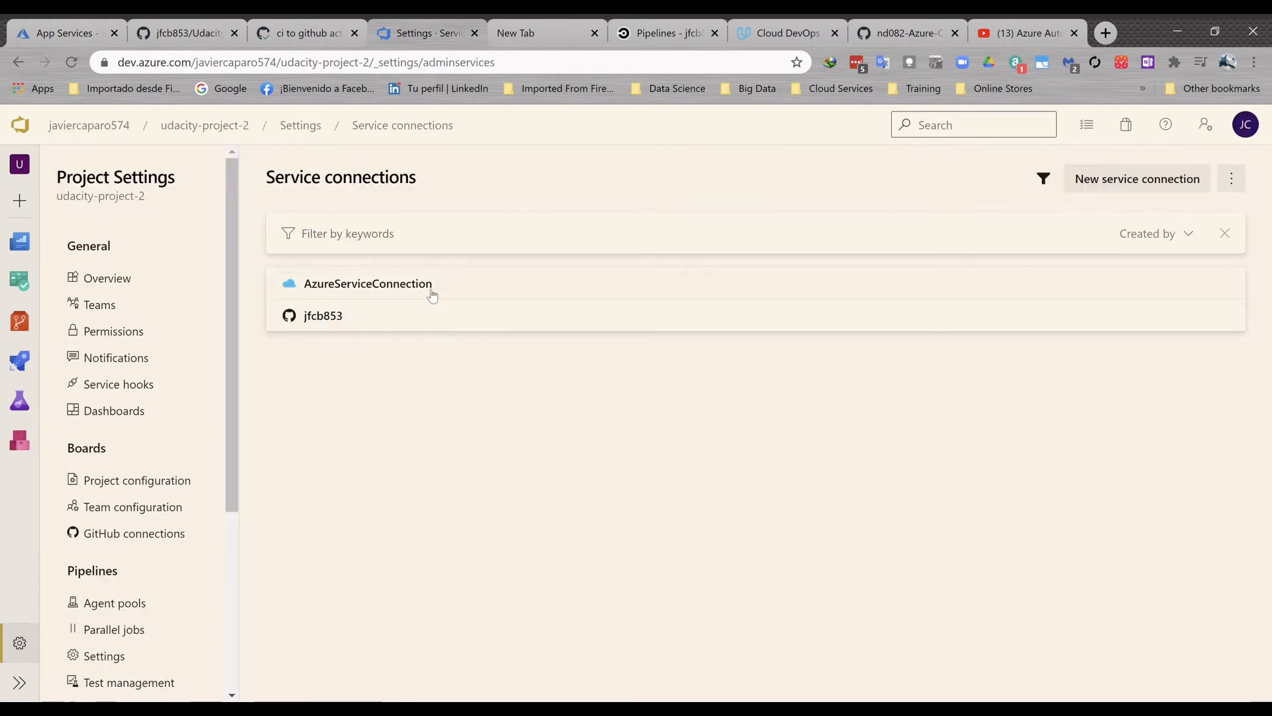
left_click(404, 285)
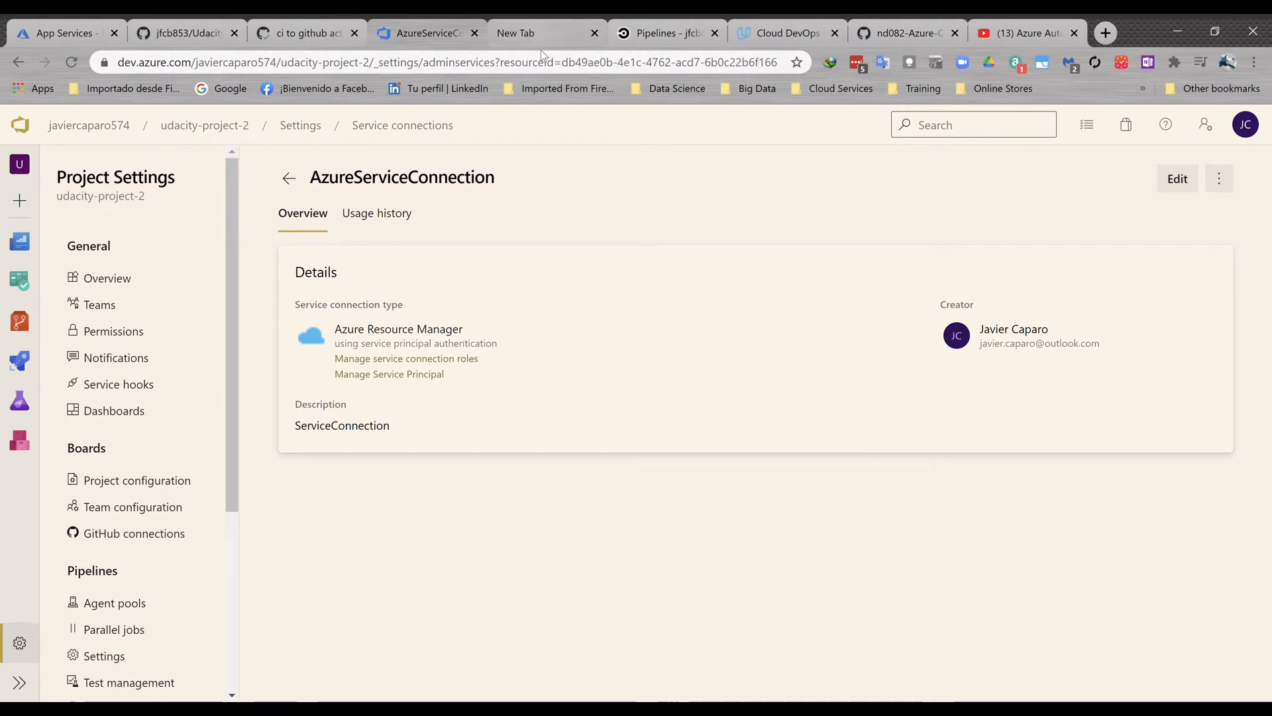
- Return to Azure Cloud Shell and examine the app name, location and SKU arguments of the az webapp up command
left_click(542, 28)
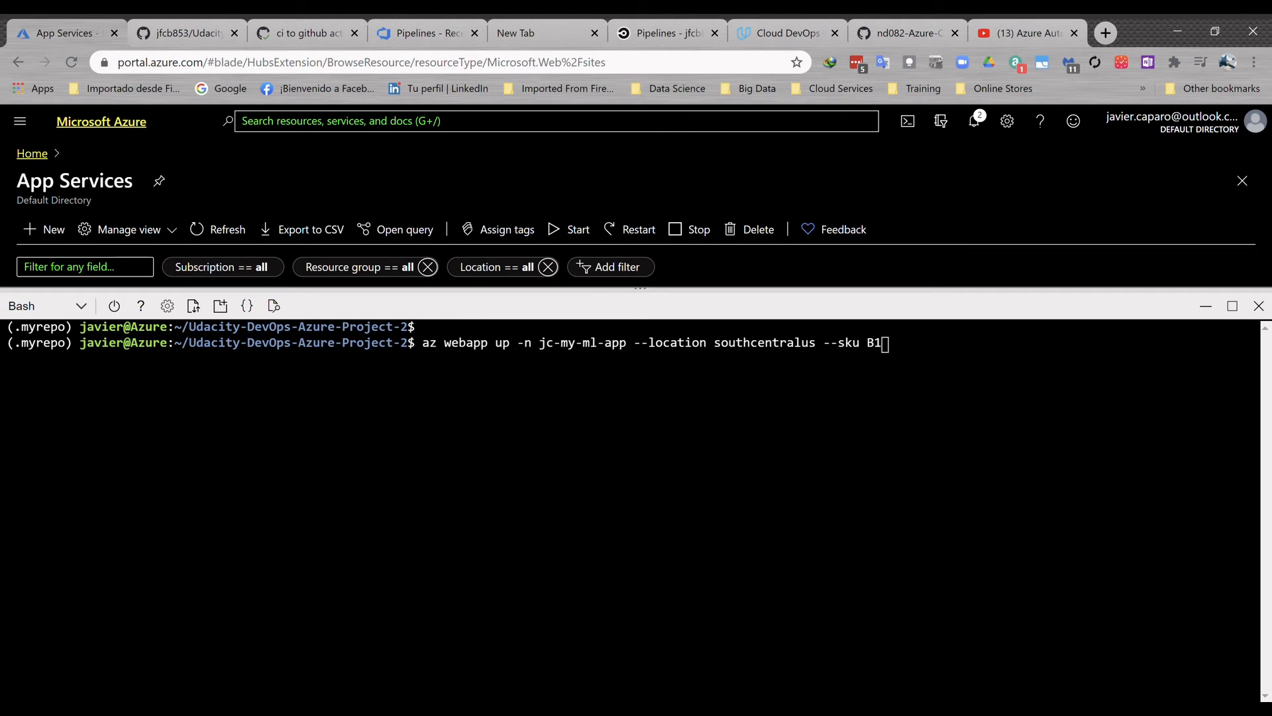
left_click_drag(633, 345, 540, 345)
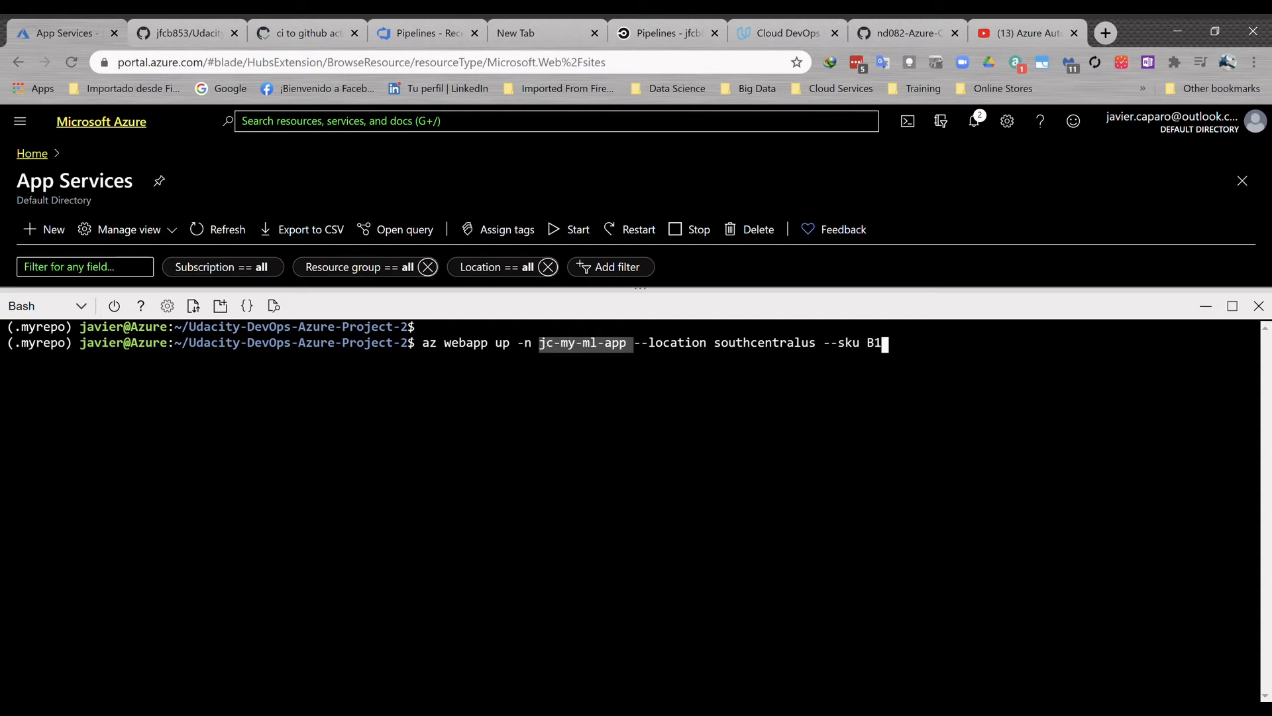
left_click_drag(815, 345, 719, 344)
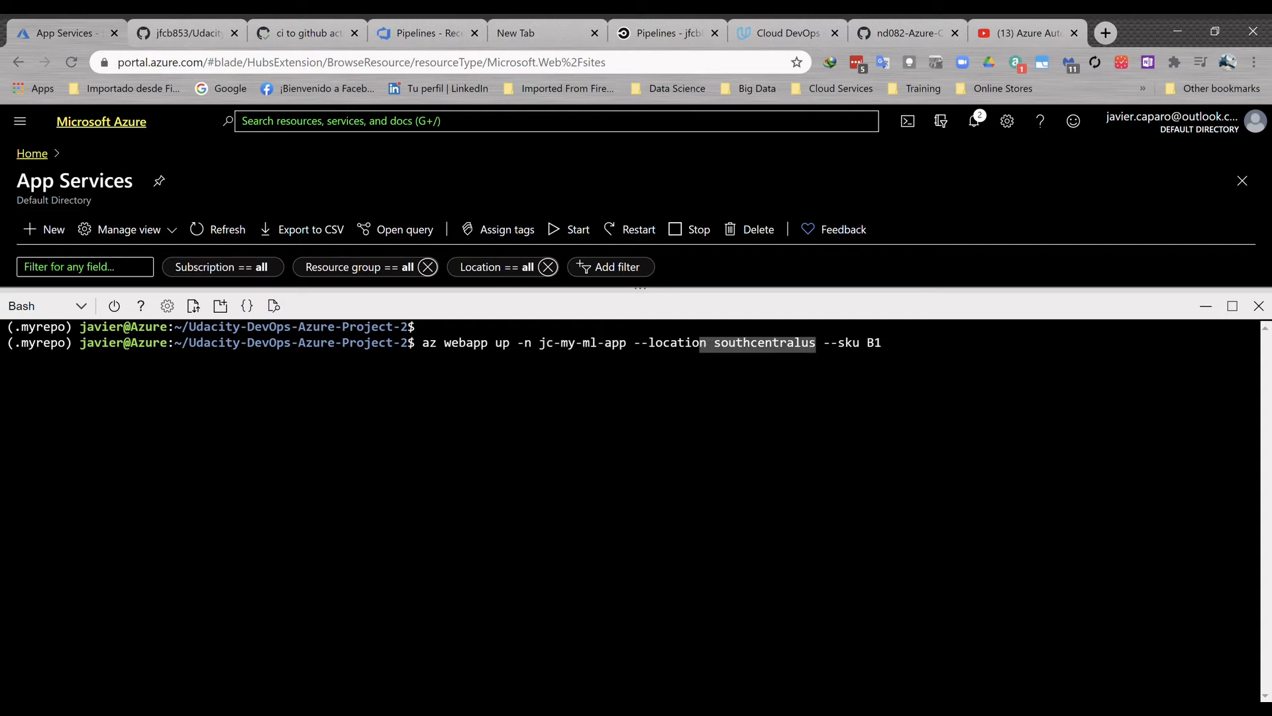
left_click_drag(882, 345, 823, 345)
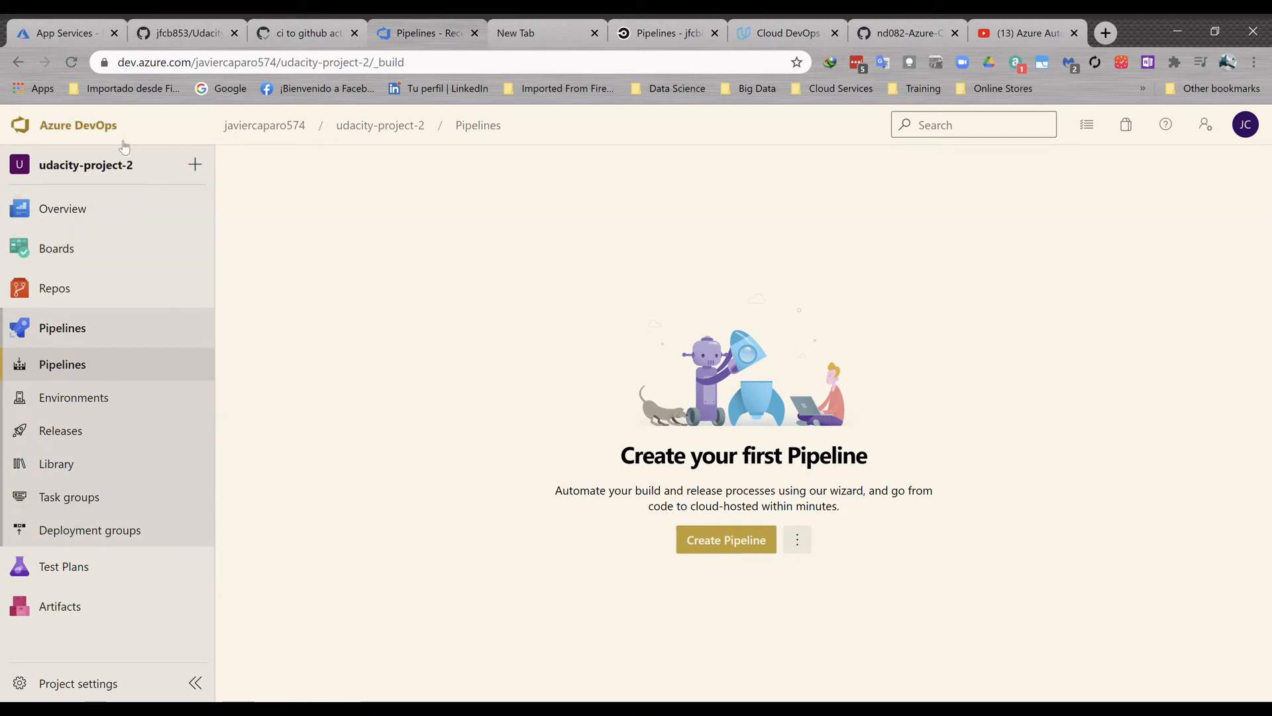
- Create a new pipeline in Azure DevOps with GitHub as the source and the Udacity-DevOps-Azure-Project-2 repository
mouse_move(111, 208)
left_click(742, 545)
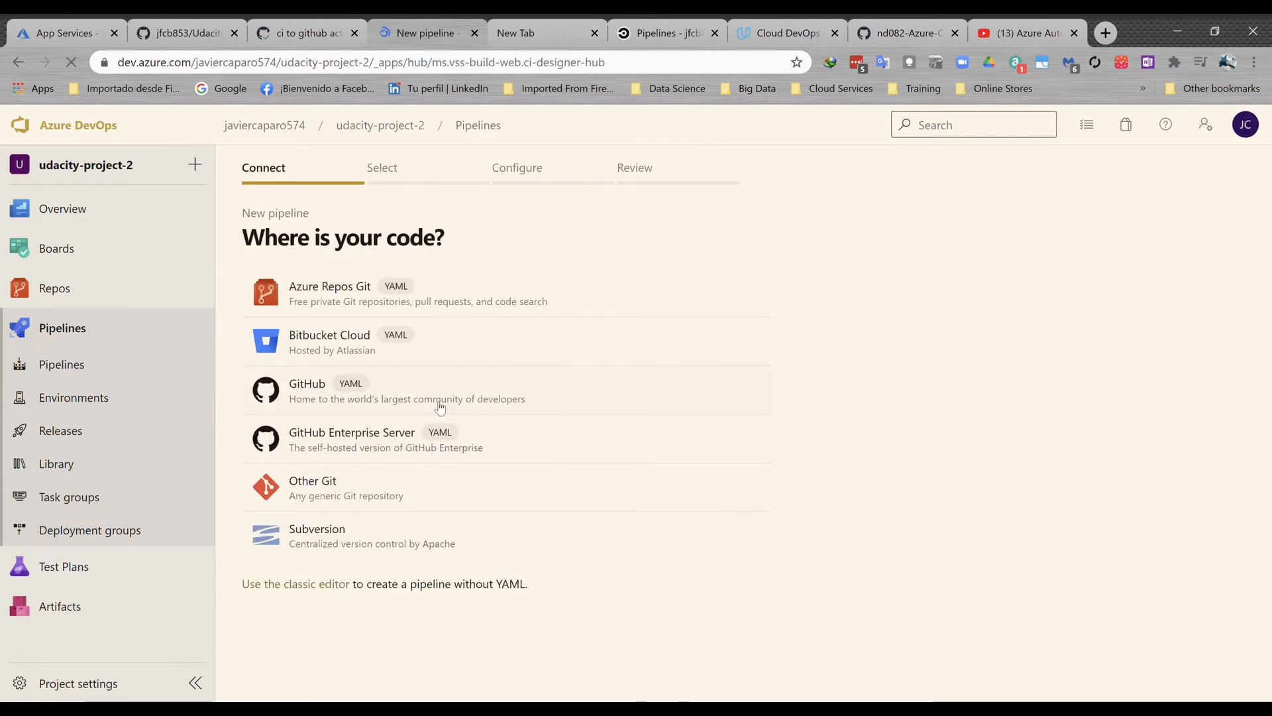
left_click(342, 391)
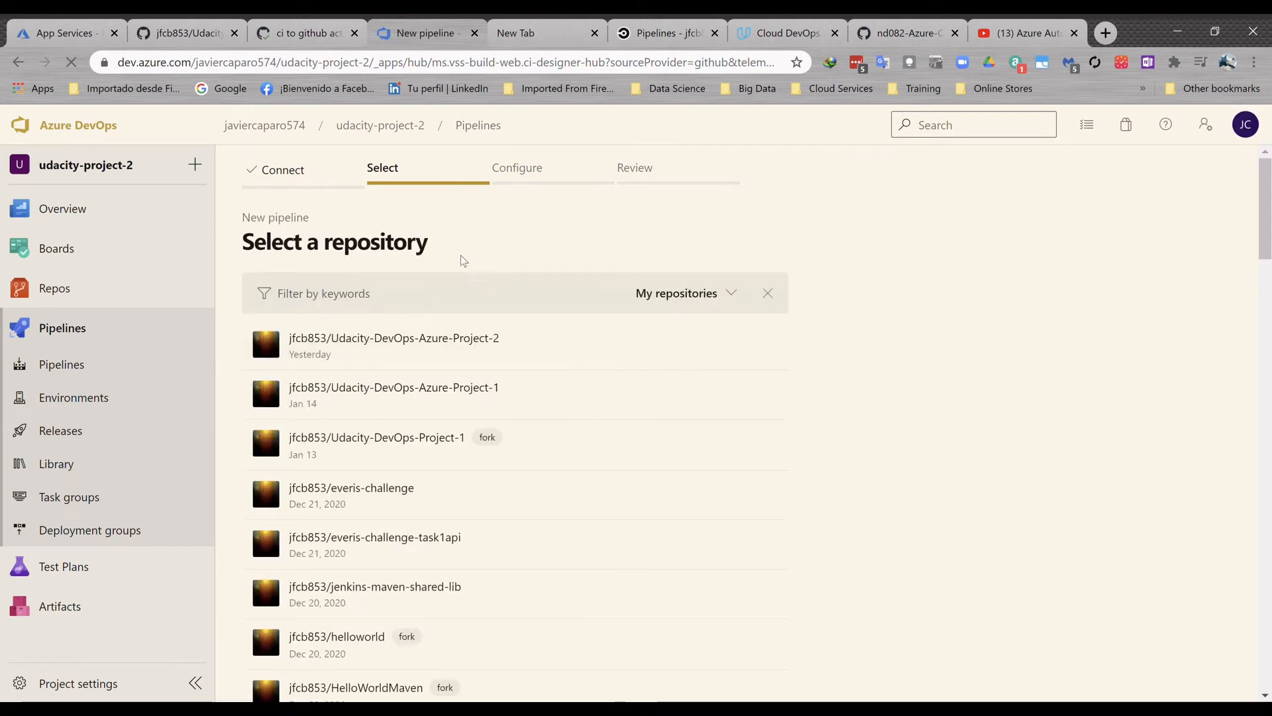
left_click(442, 339)
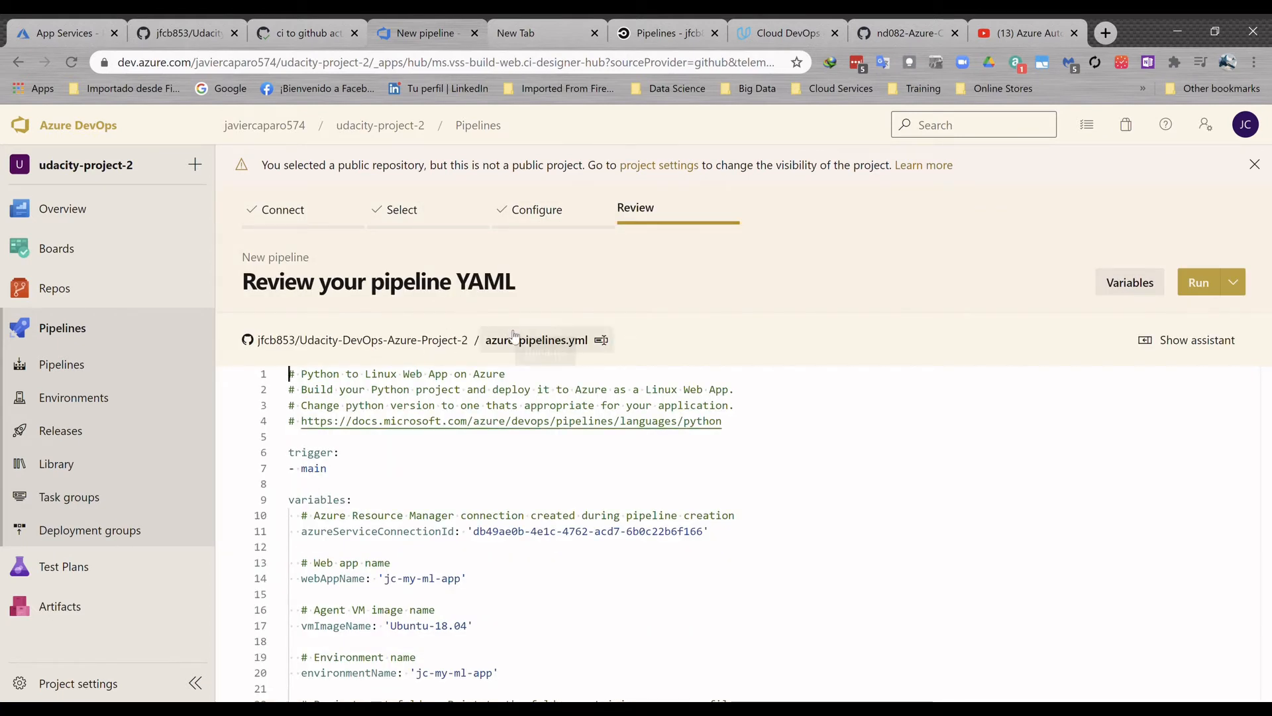
- Review the service connection ID, web app name and other variables in the azure-pipelines.yml file
scroll(511, 437, "down", 3)
scroll(522, 461, "up", 3)
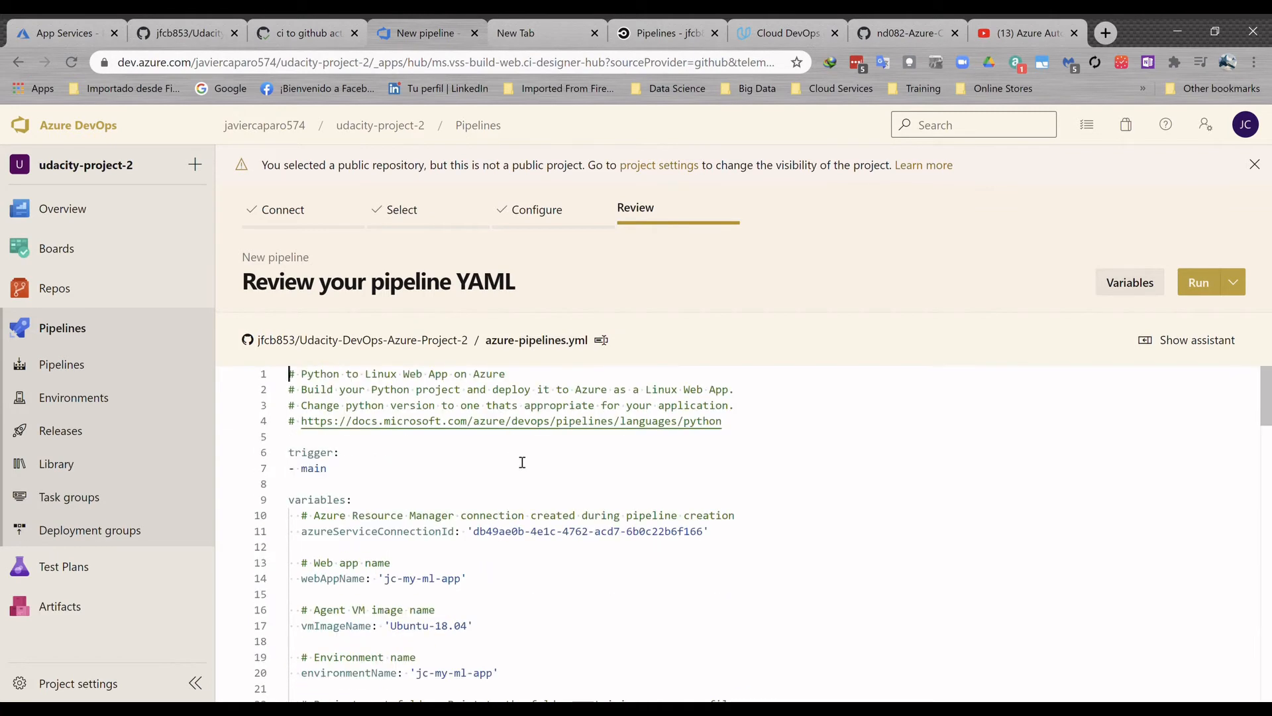
left_click_drag(705, 531, 473, 533)
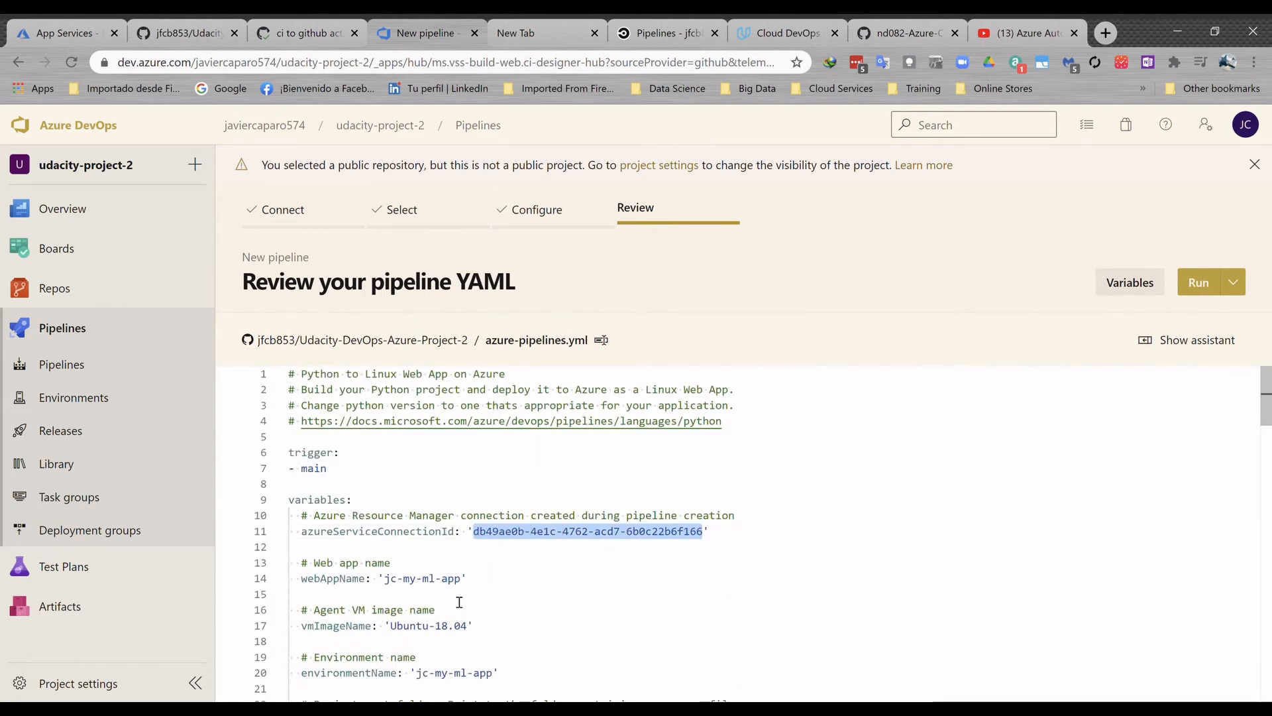
left_click_drag(462, 579, 384, 579)
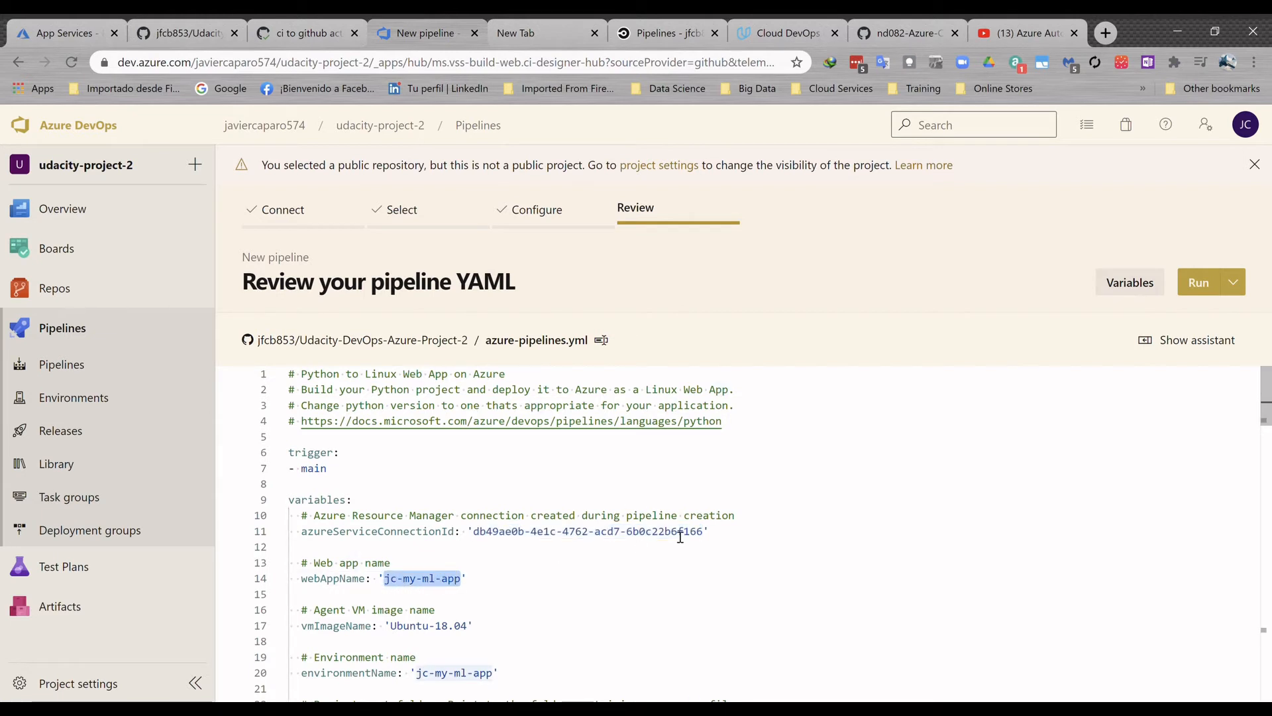
scroll(680, 537, "down", 2)
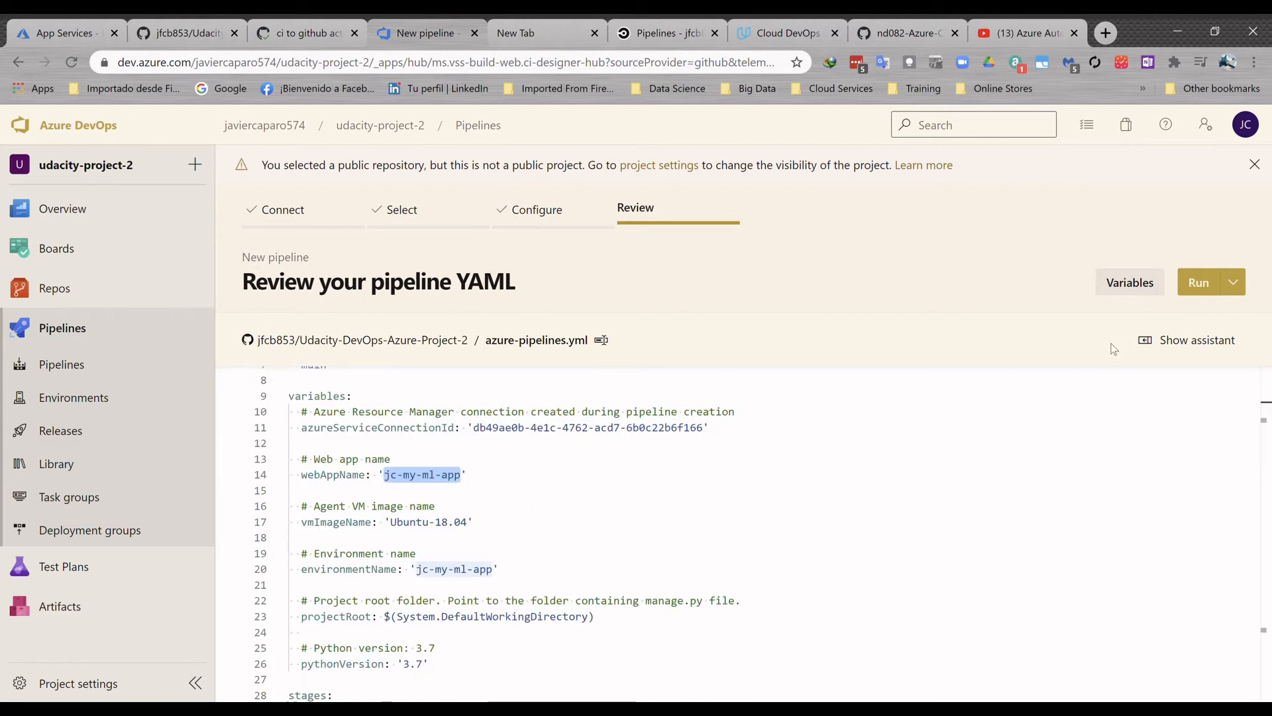
- Run the new pipeline and review the Install requirements log of the Build stage's BuildJob
left_click(1211, 292)
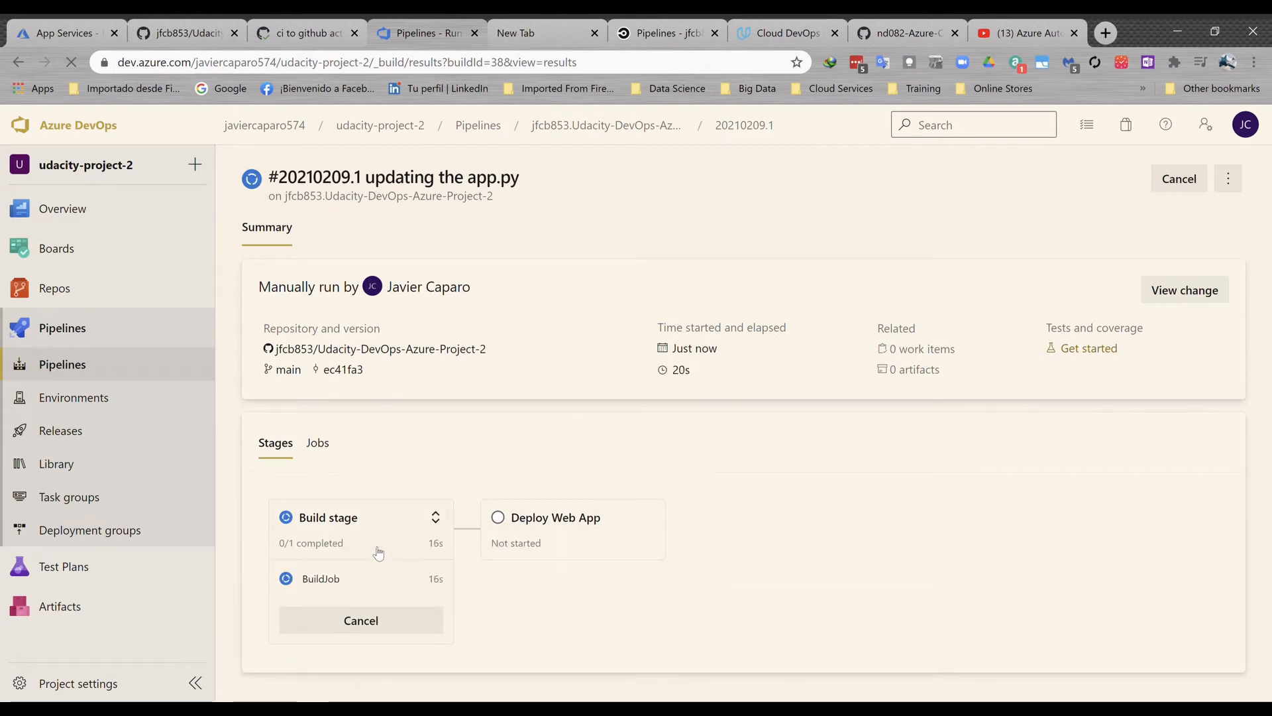
left_click(351, 583)
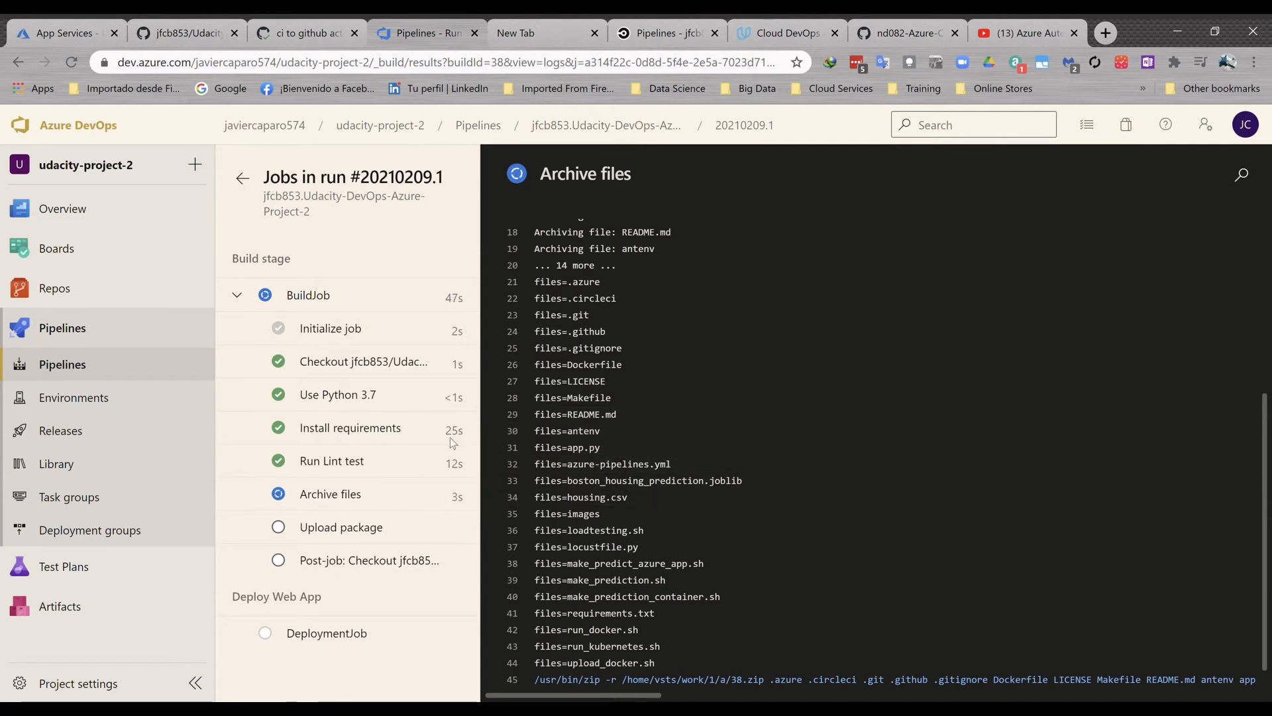
left_click(400, 430)
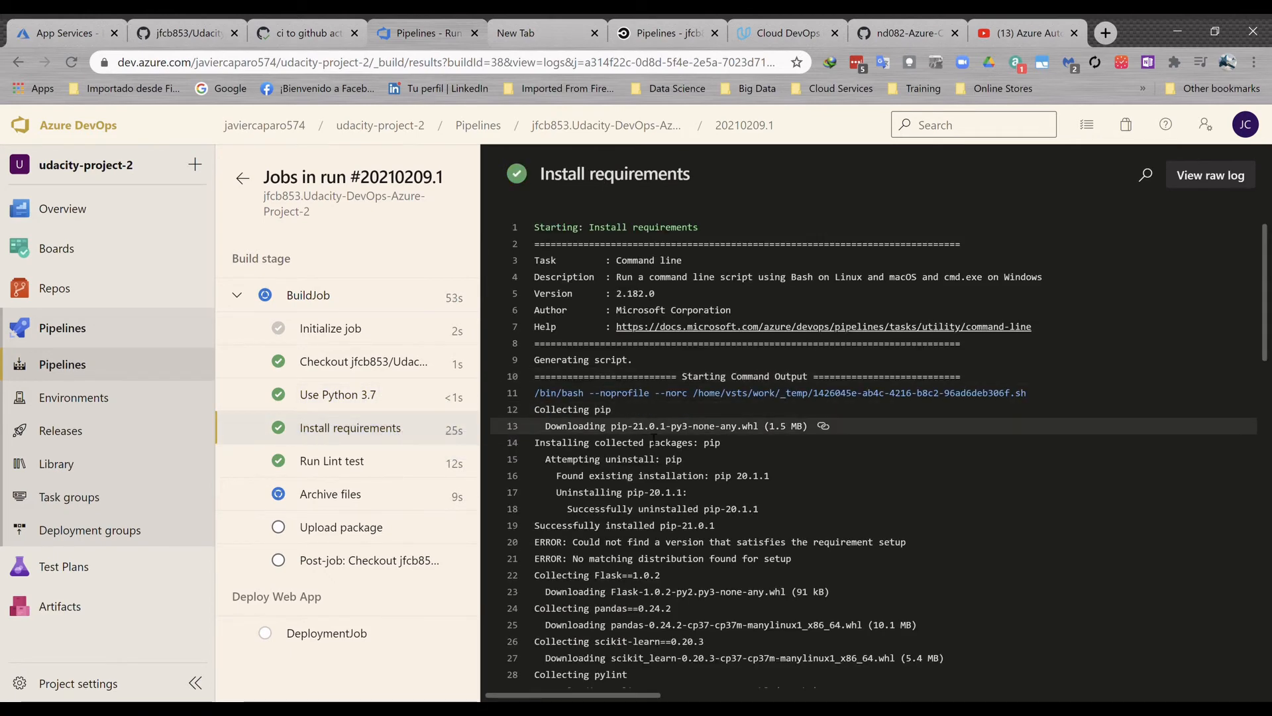
scroll(652, 434, "down", 1)
scroll(652, 434, "down", 1)
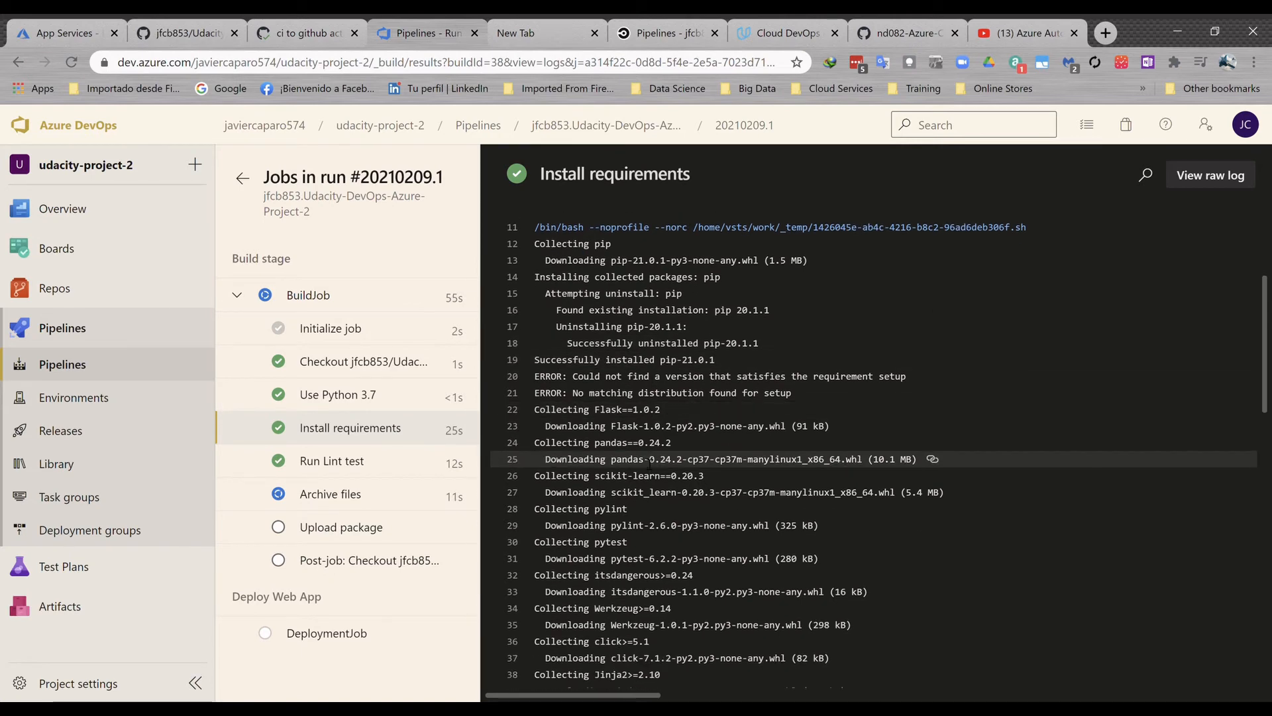
scroll(650, 464, "down", 7)
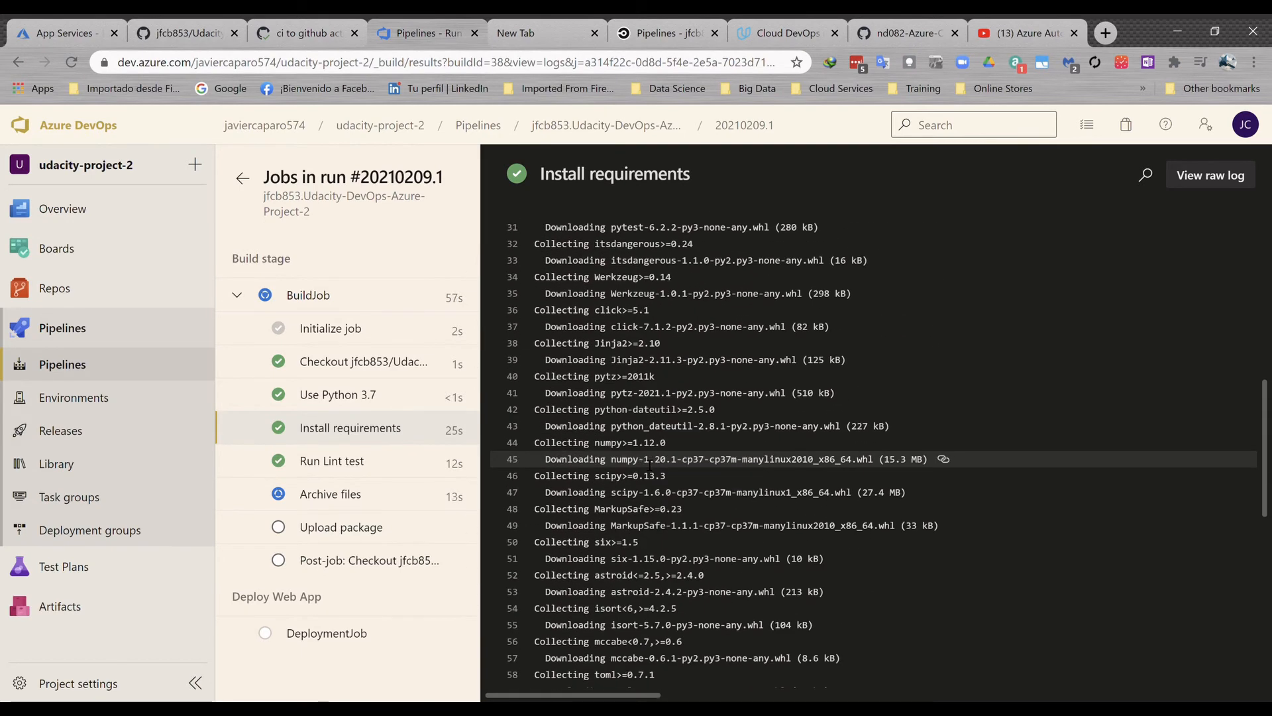
scroll(649, 464, "down", 3)
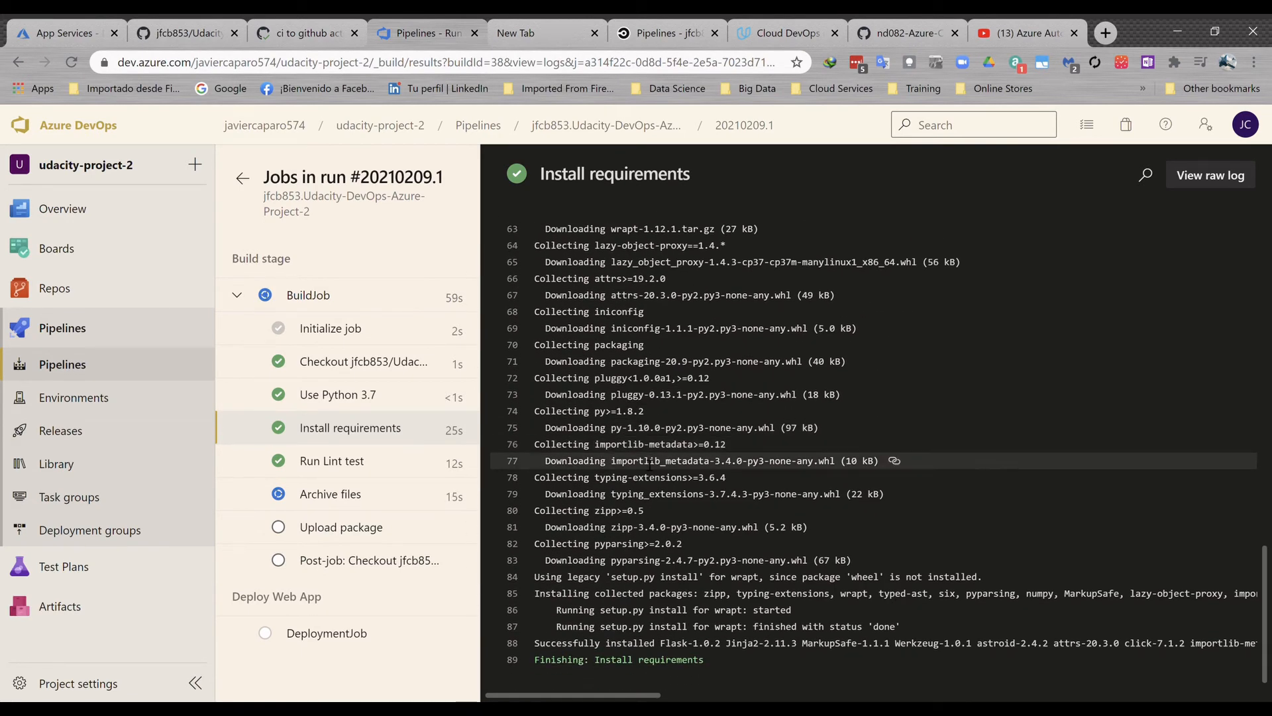
- Check the Archive files log, return to the run summary and open the Deploy Web App stage's DeploymentJob
left_click(342, 503)
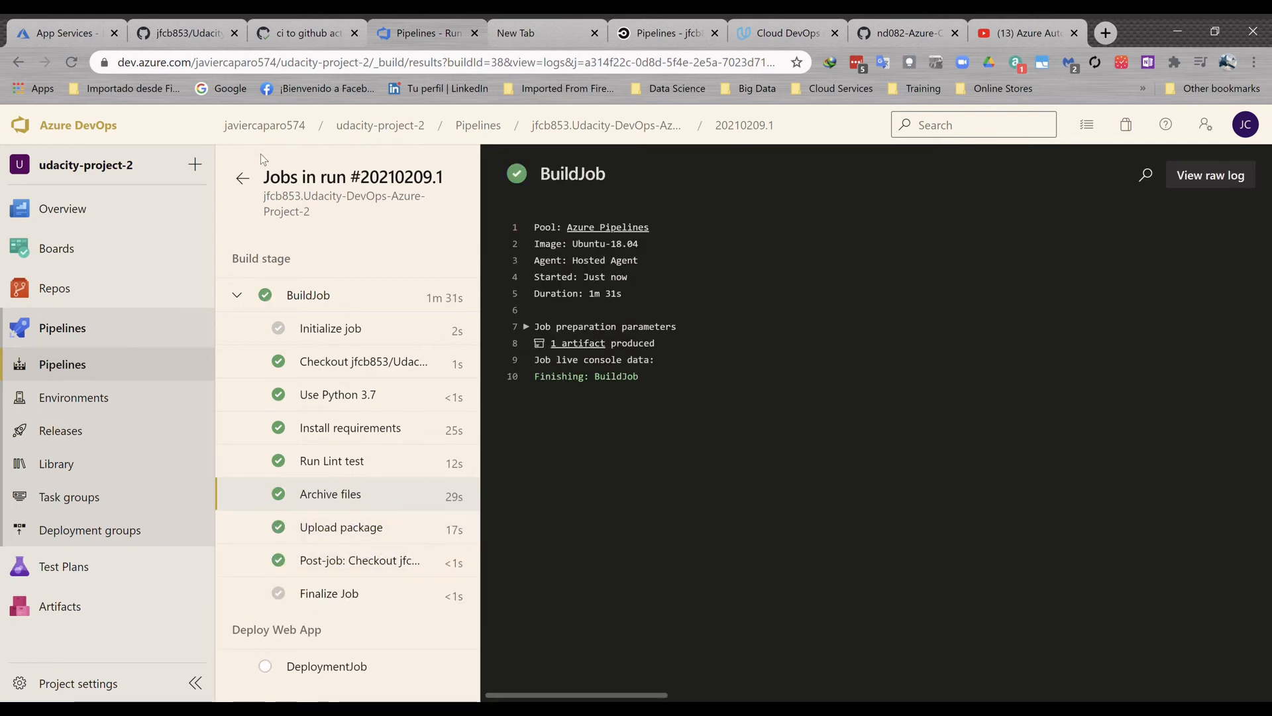
left_click(246, 183)
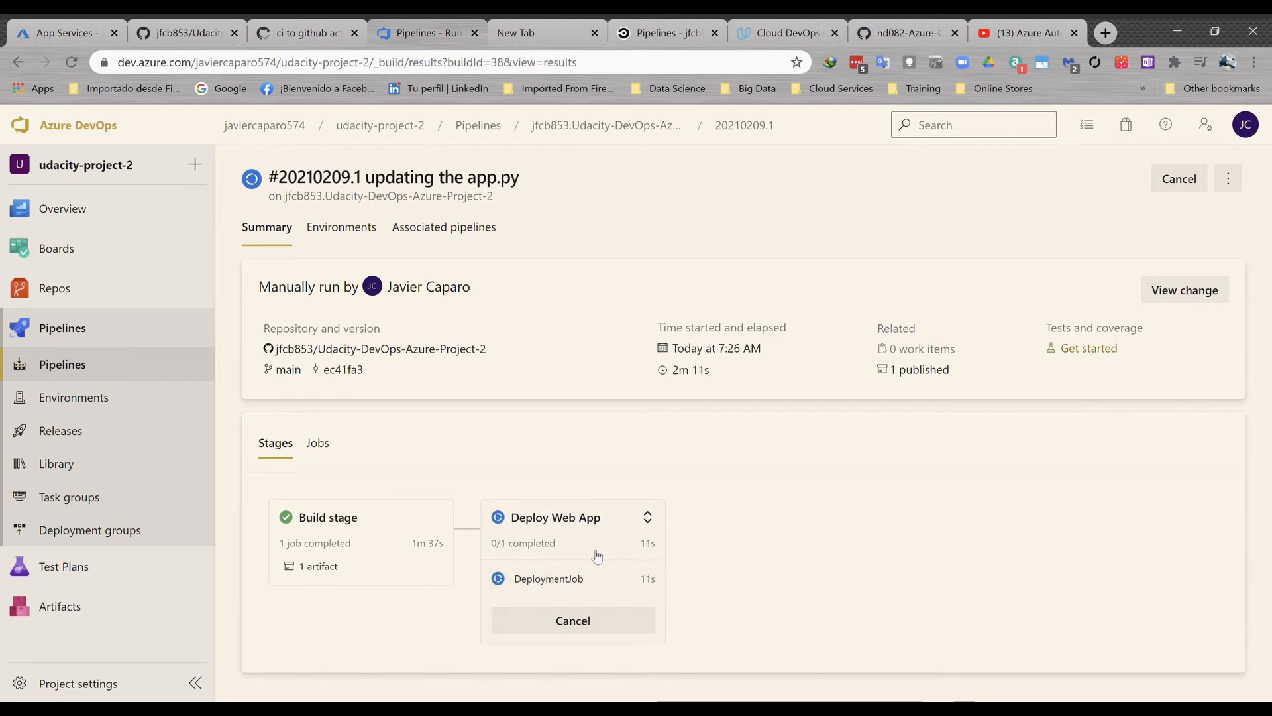
left_click(584, 585)
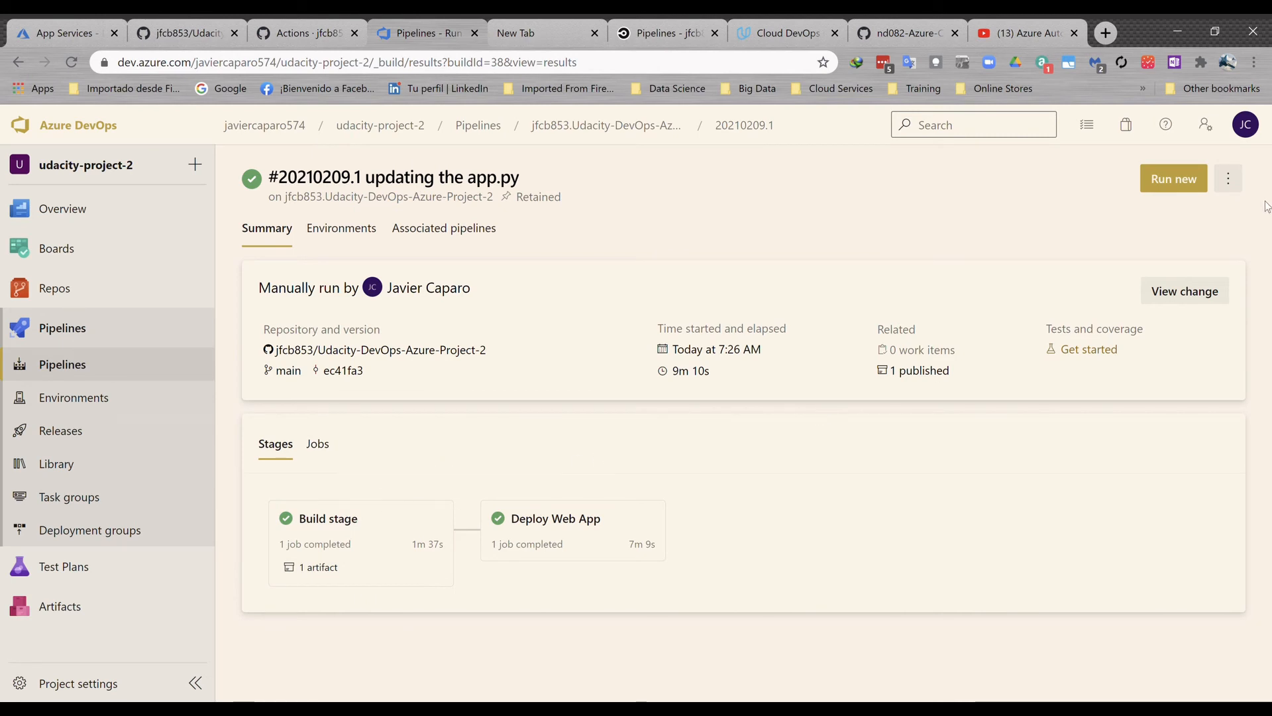
- Switch to Azure Cloud Shell, extend the home heading in app.py with "APP - REST API" and save the file
key("ctrl+shift+Tab")
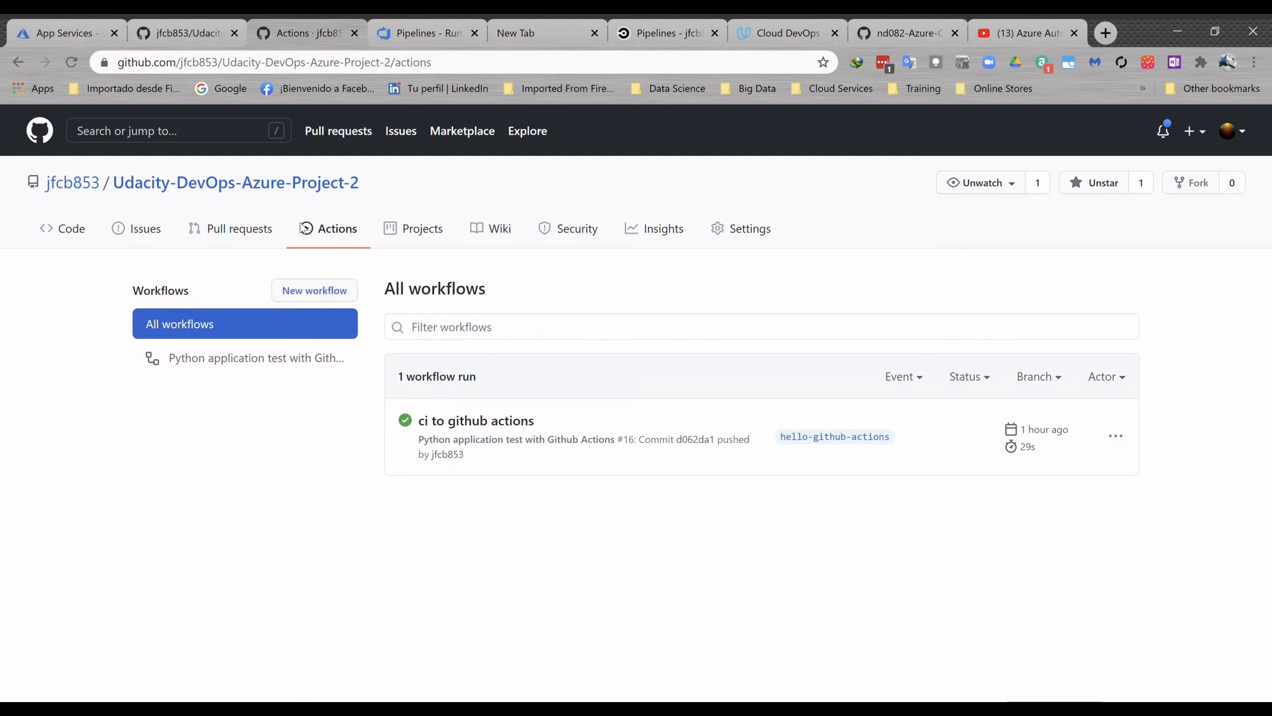
left_click(54, 34)
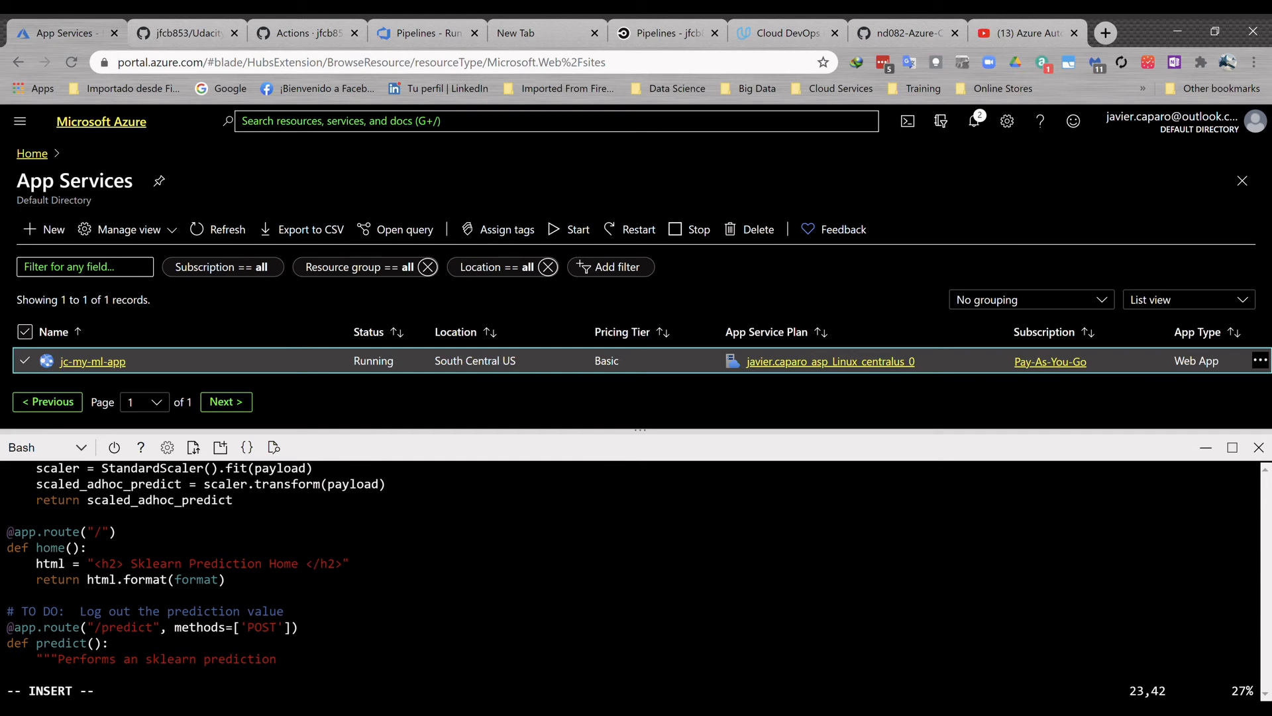
type("APP - REST API")
key("Escape")
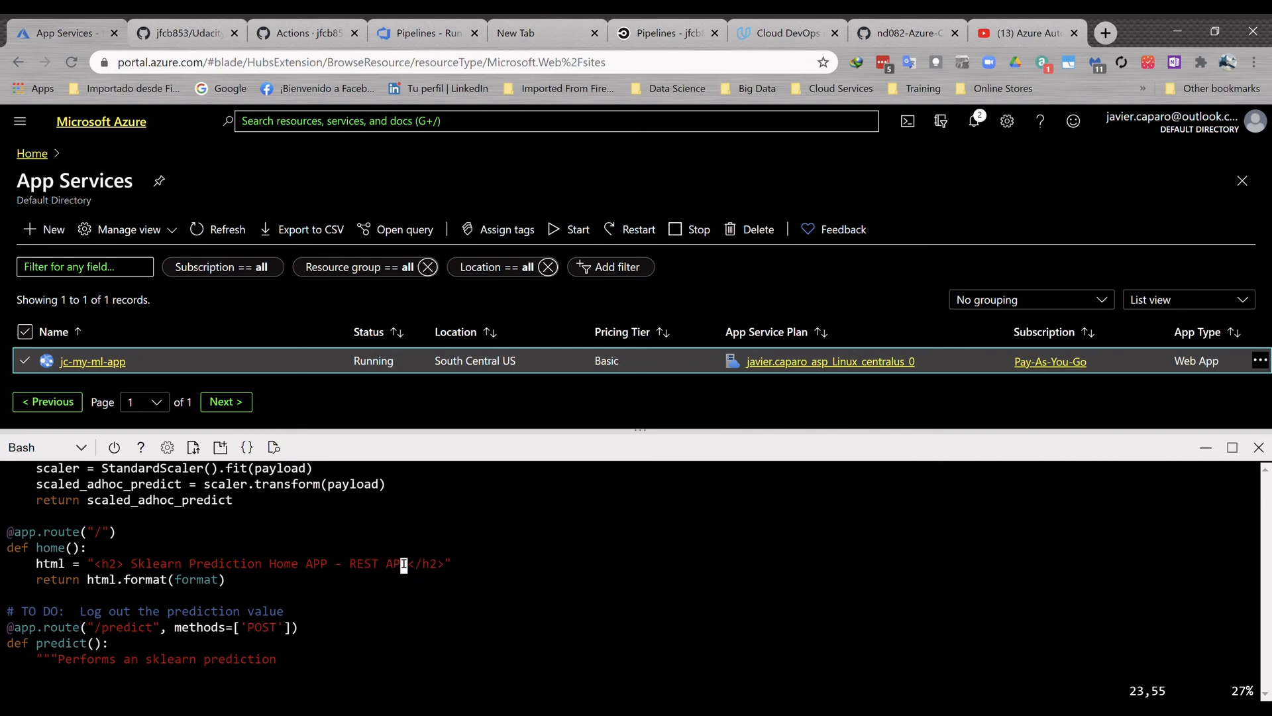
type(":wq!")
key("Return")
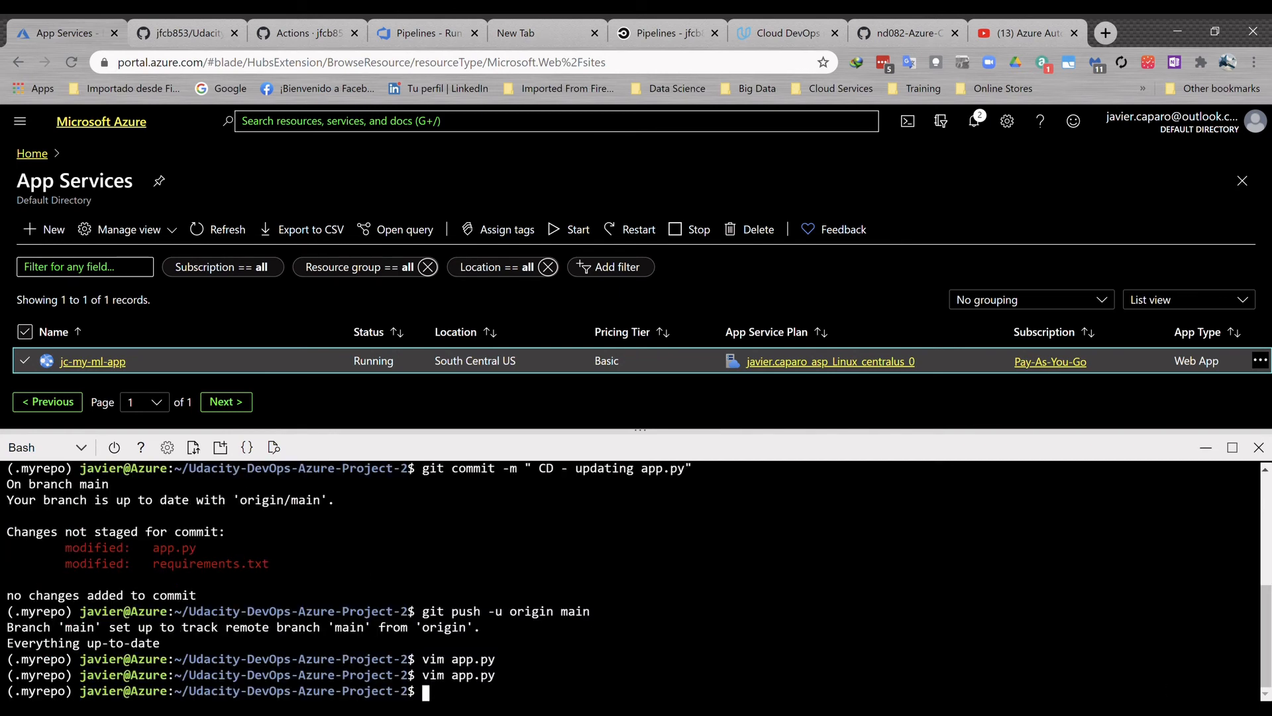
- Stage all changes in the Udacity-DevOps-Azure-Project-2 repository with git add
key("Return")
key("Return")
type("gi")
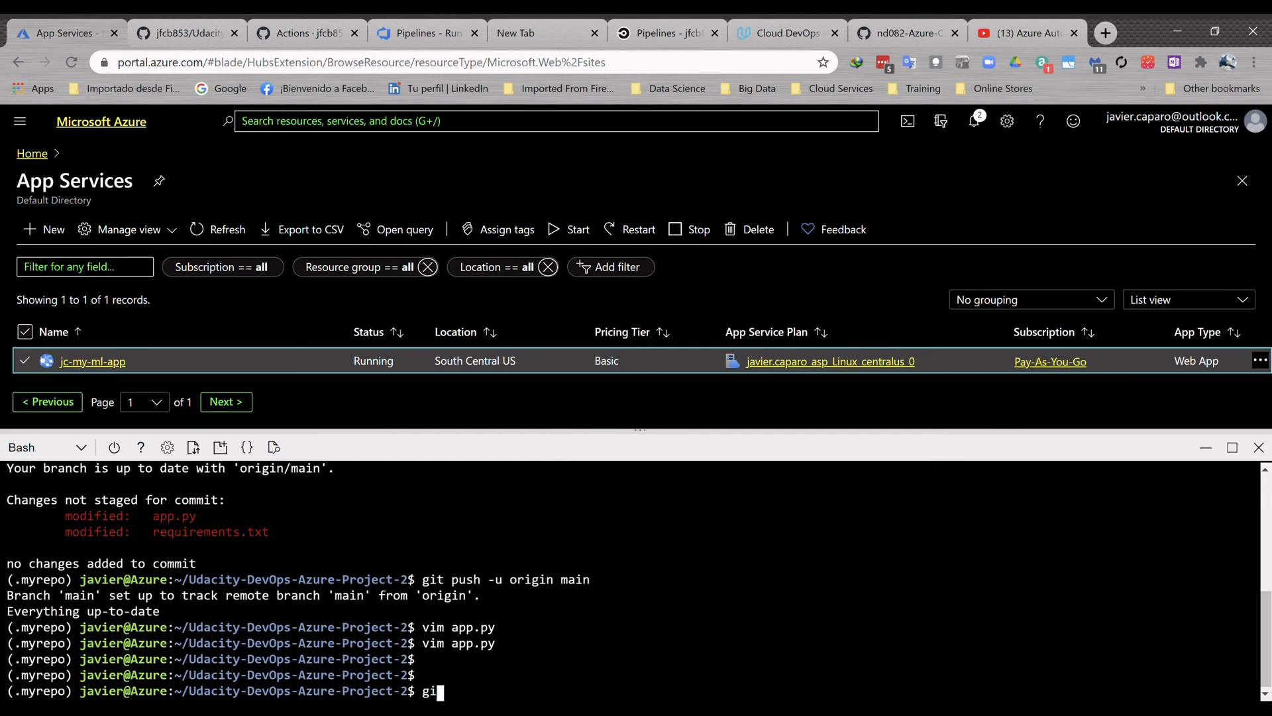
type("t add .")
key("Return")
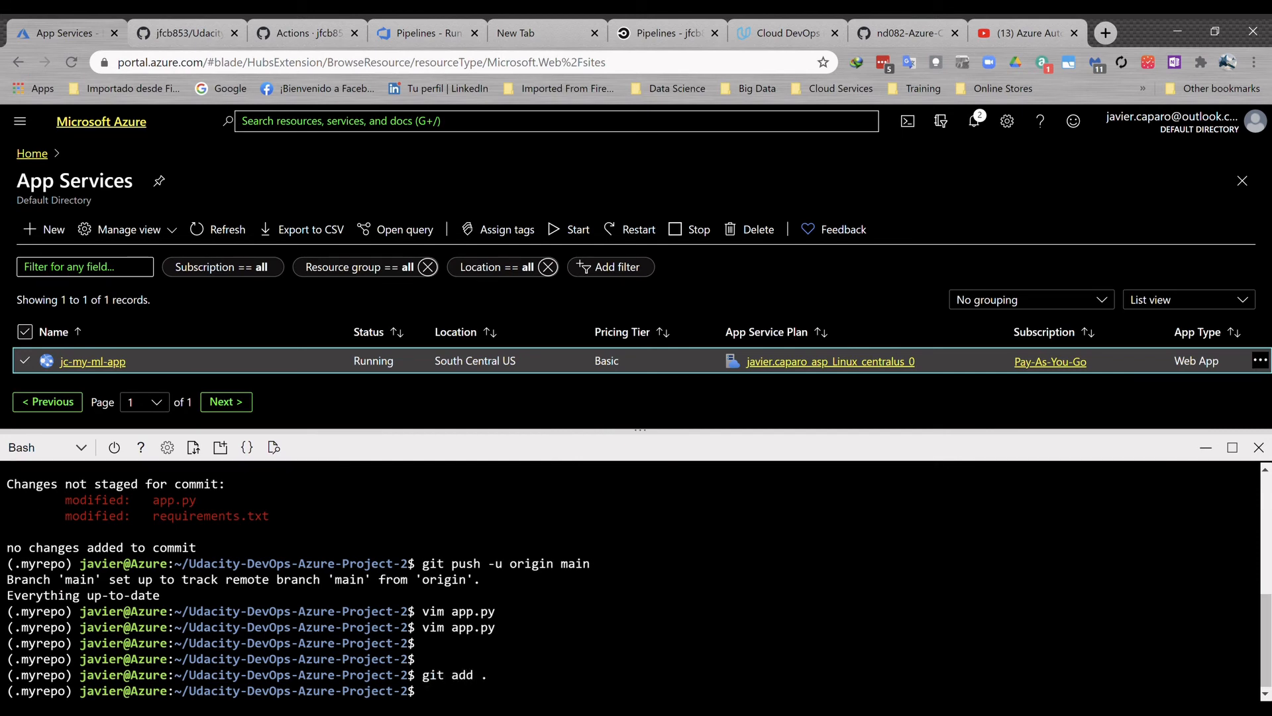
- Commit the staged changes with the message " CD - updating app.py "
key("Up")
key("Up")
key("Down")
key("Down")
type("git commit -m \" CD - updating ")
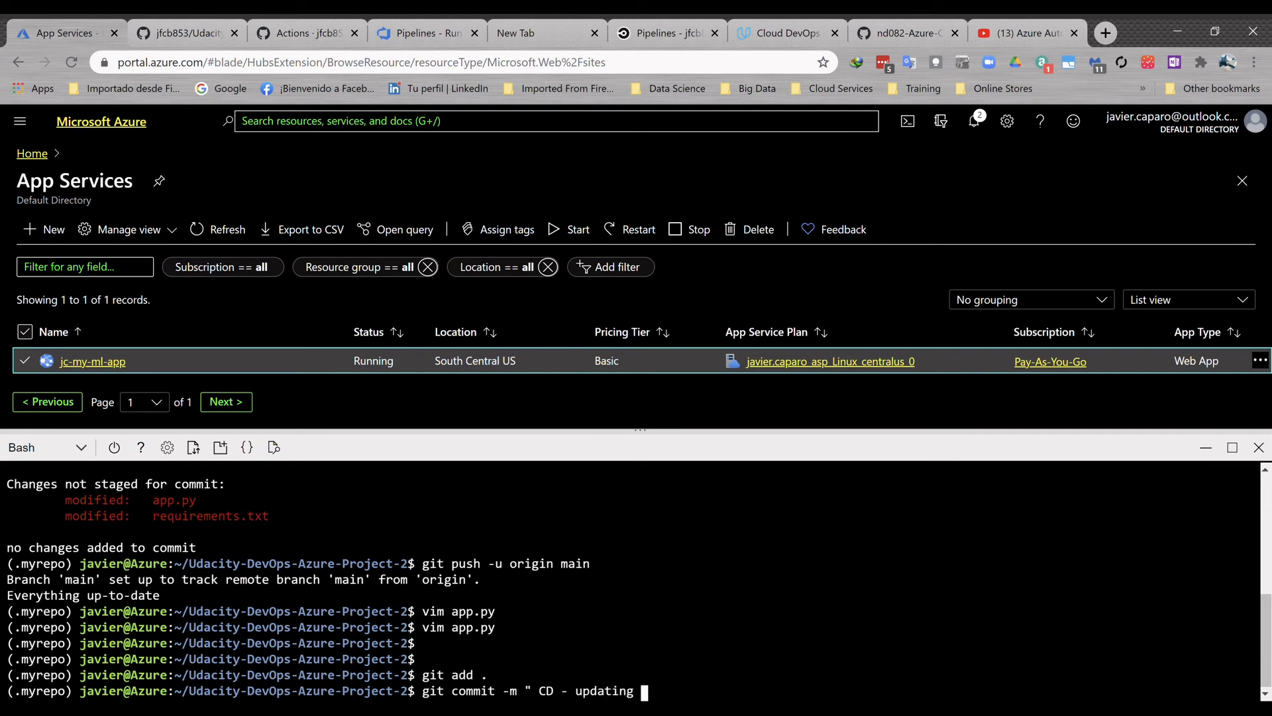
type("app.oy")
key("BackSpace")
key("BackSpace")
type("py\"\"")
key("Return")
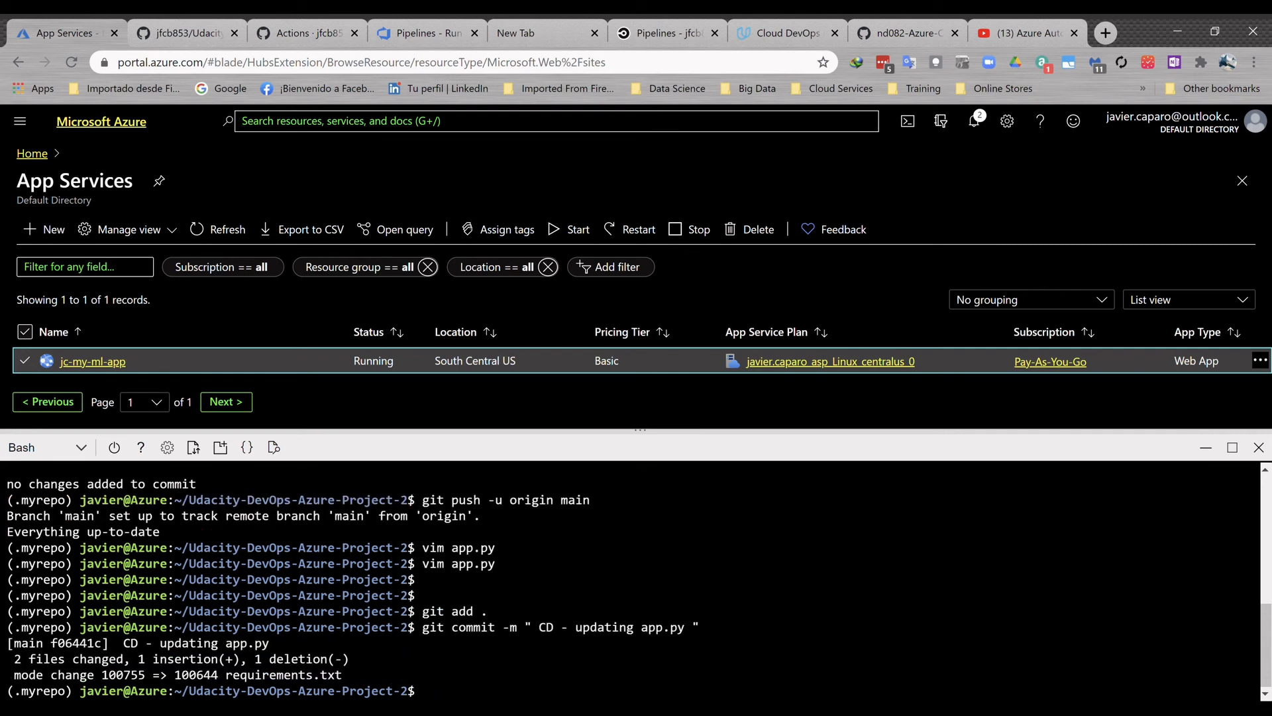
- Push the commit to the remote main branch with git push -u origin main
type("git push -u origi")
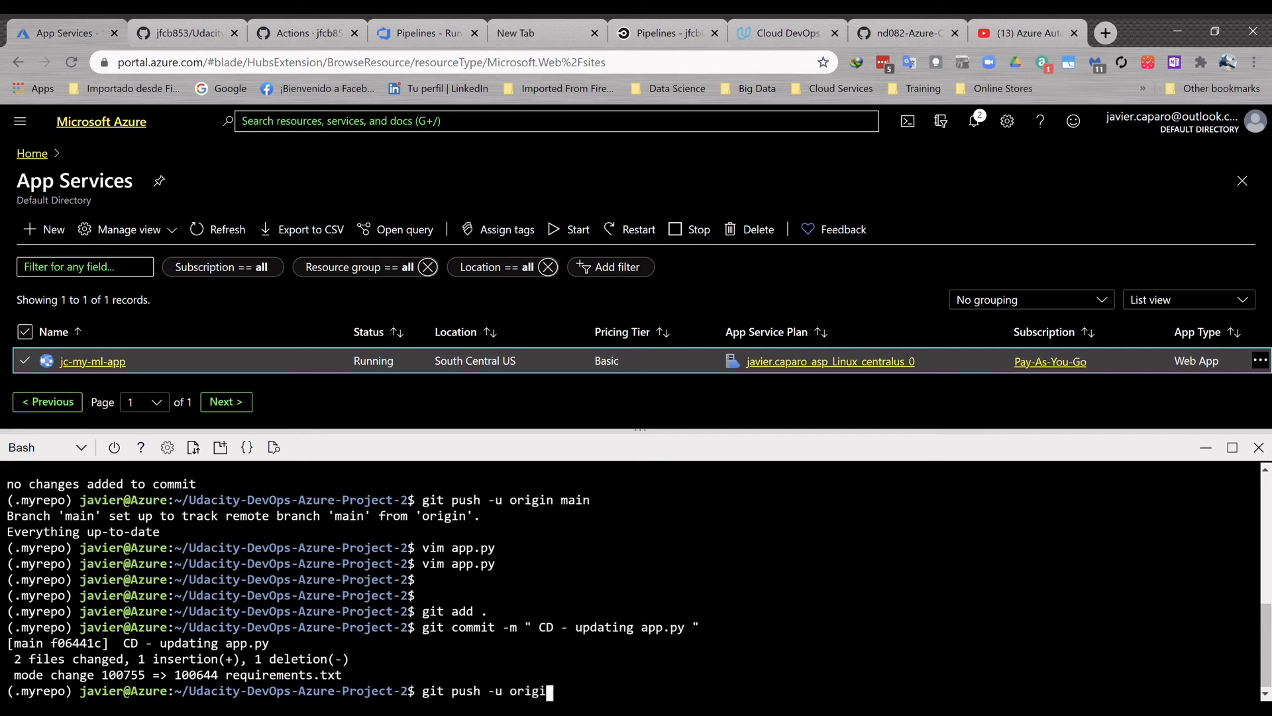
type("n main")
key("Return")
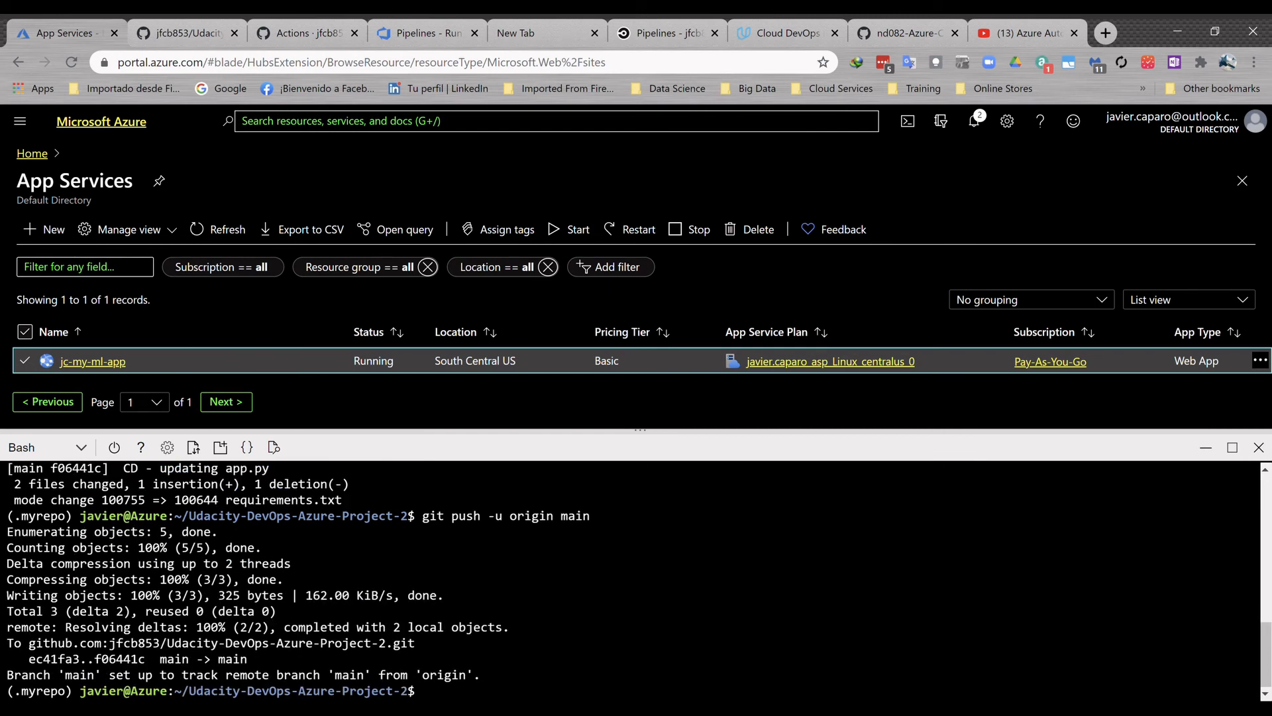
- Check the "CD - updating app.py" run in GitHub Actions and the repository's pipeline in Azure DevOps
left_click(301, 36)
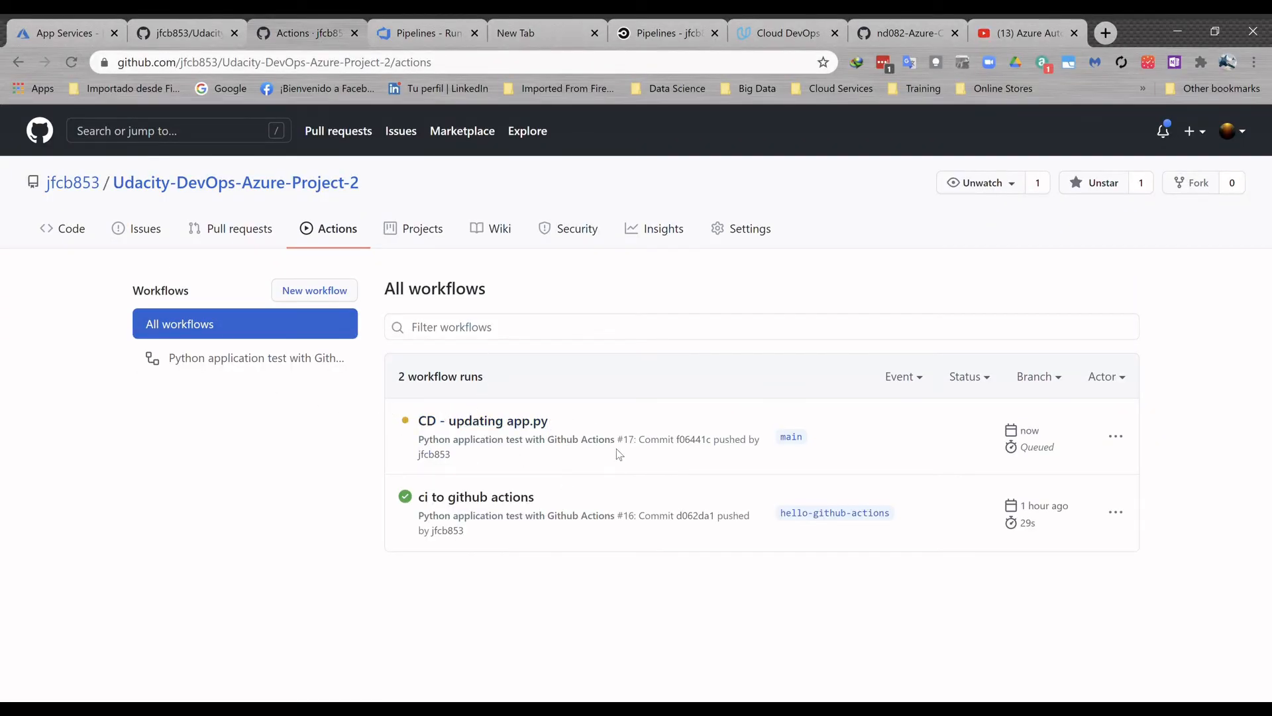
left_click(431, 31)
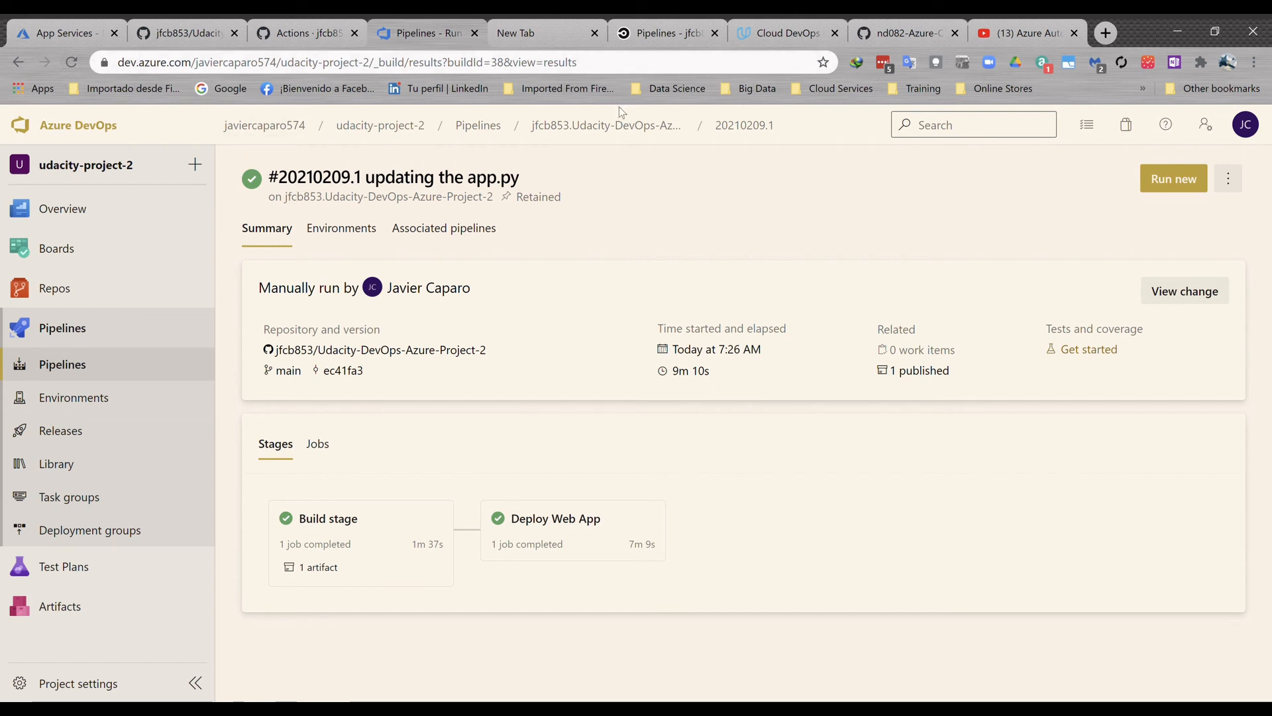
left_click(615, 126)
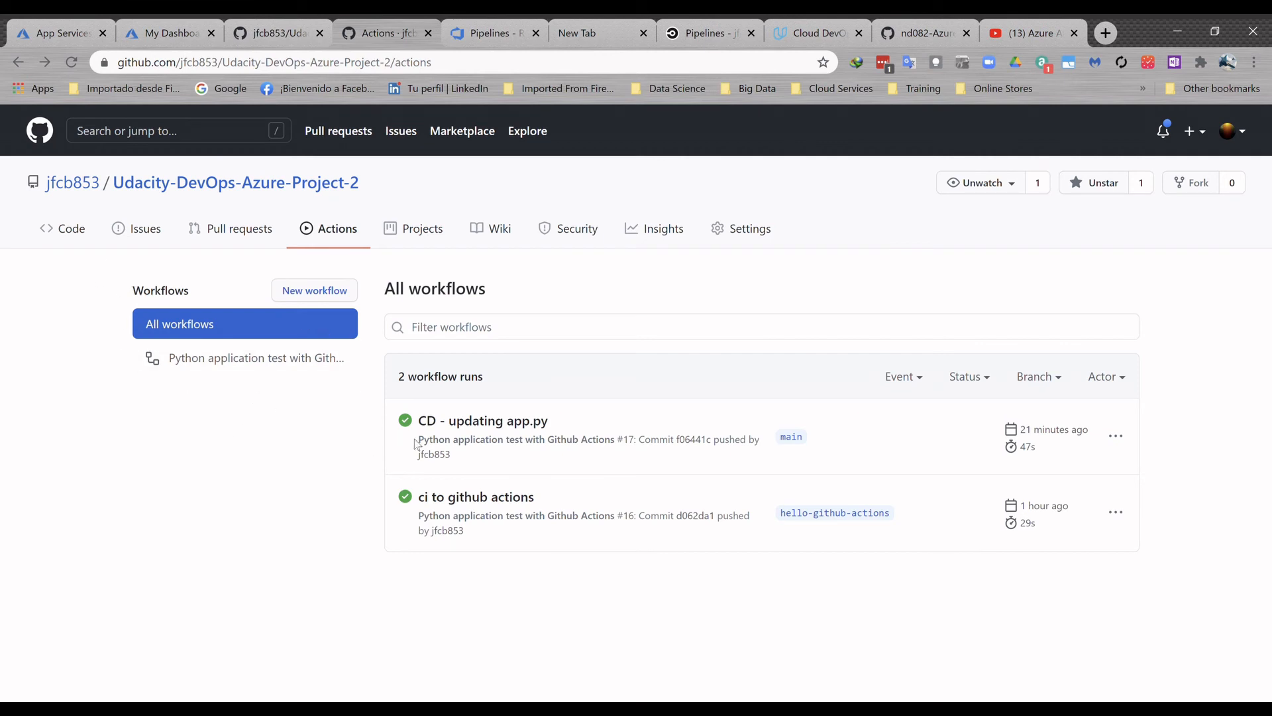
left_click_drag(375, 417, 662, 396)
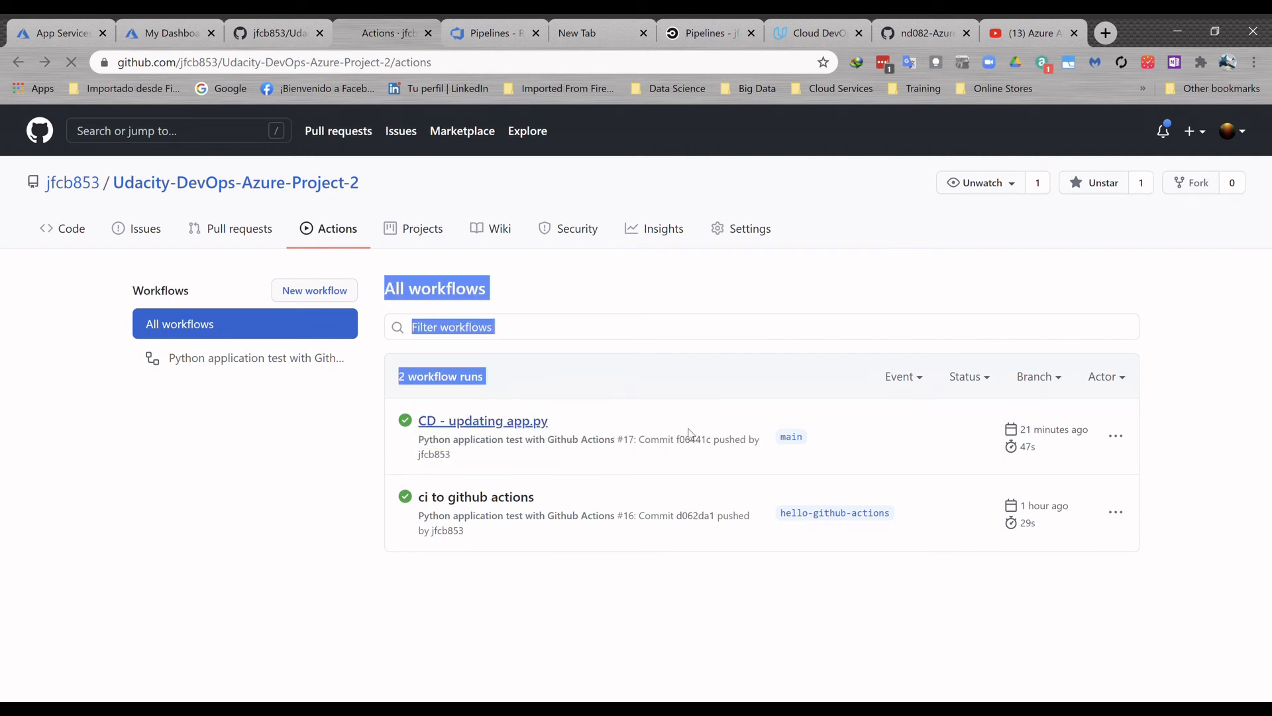
key("ctrl+Tab")
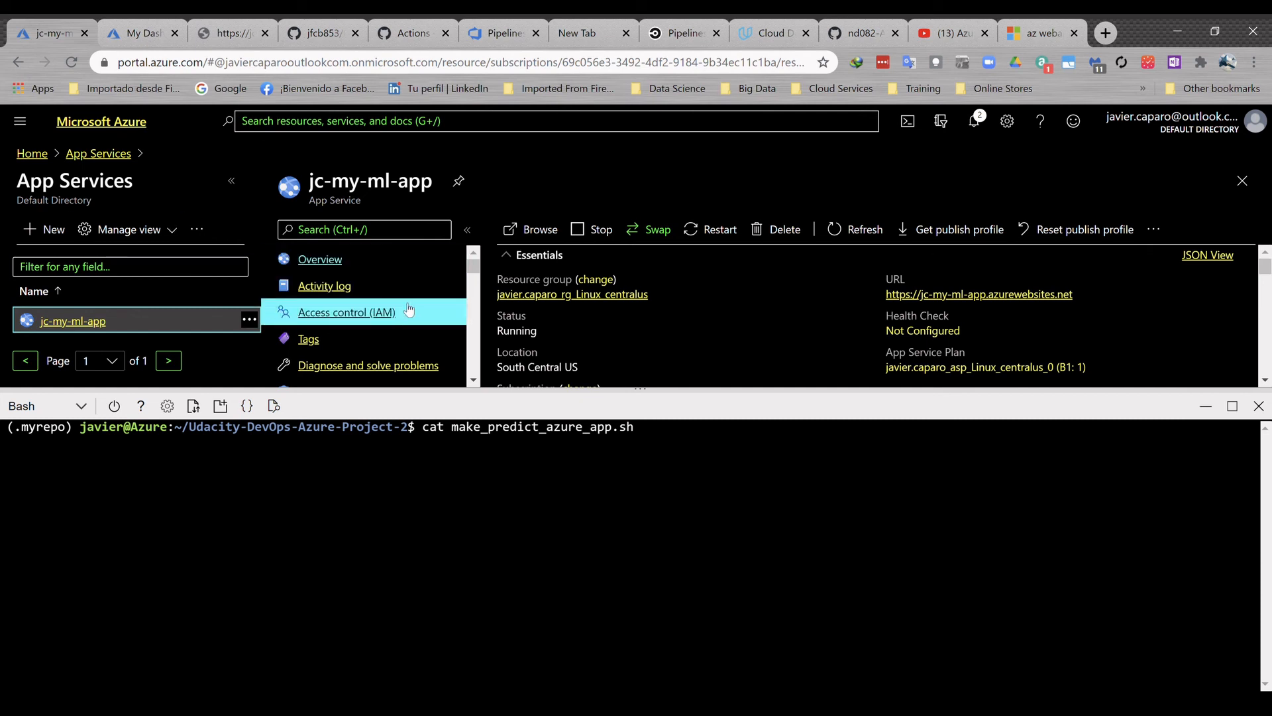
- Open the deployed jc-my-ml-app web page and check its heading
mouse_move(1021, 293)
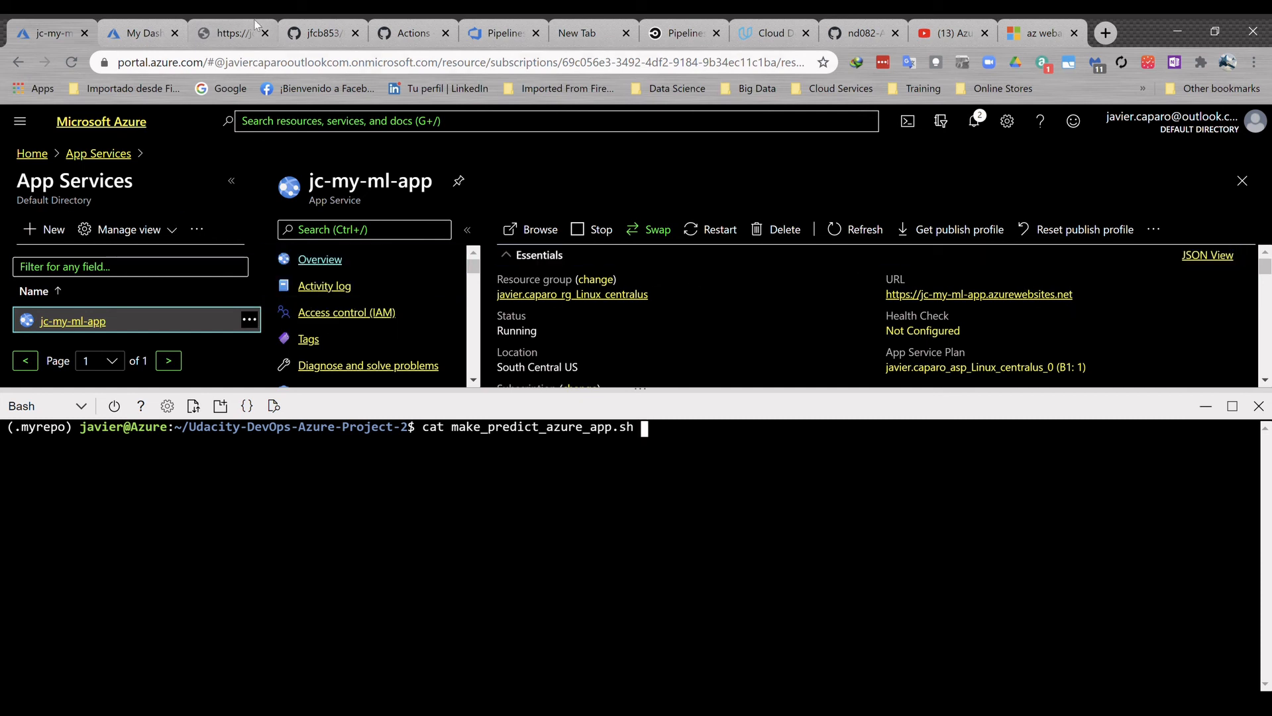
left_click(229, 31)
left_click_drag(403, 144, 199, 132)
- Return to Azure Cloud Shell, print the contents of make_predict_azure_app.sh and clear the terminal
left_click(39, 39)
key("Return")
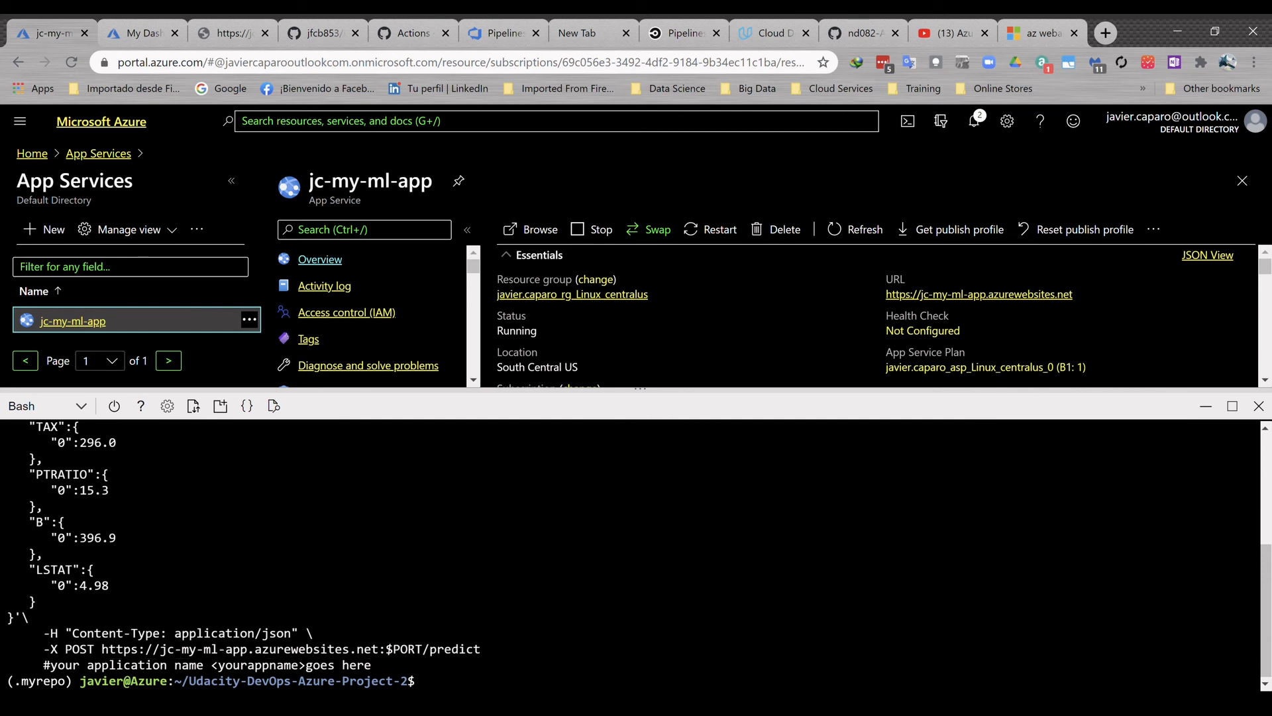
type("clear")
key("Return")
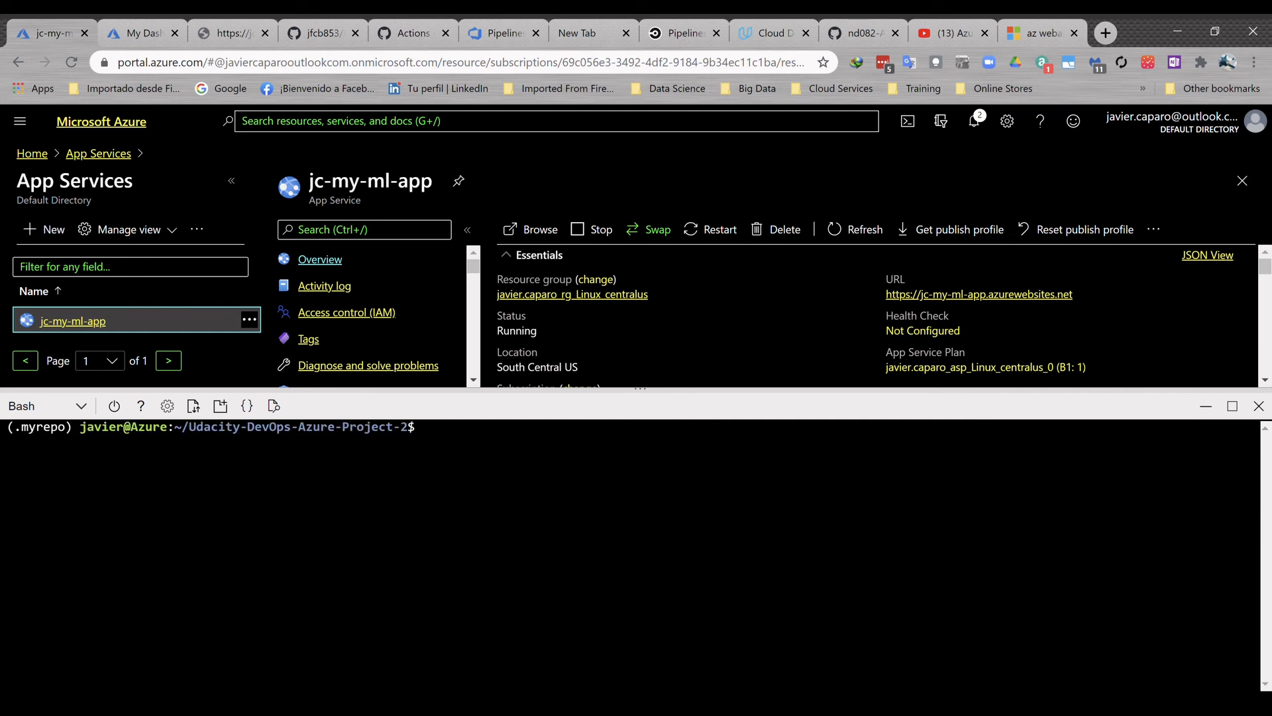
- Run ./make_predict_azure_app.sh to request a prediction from the deployed app
key("Up")
key("Up")
key("Up")
key("Up")
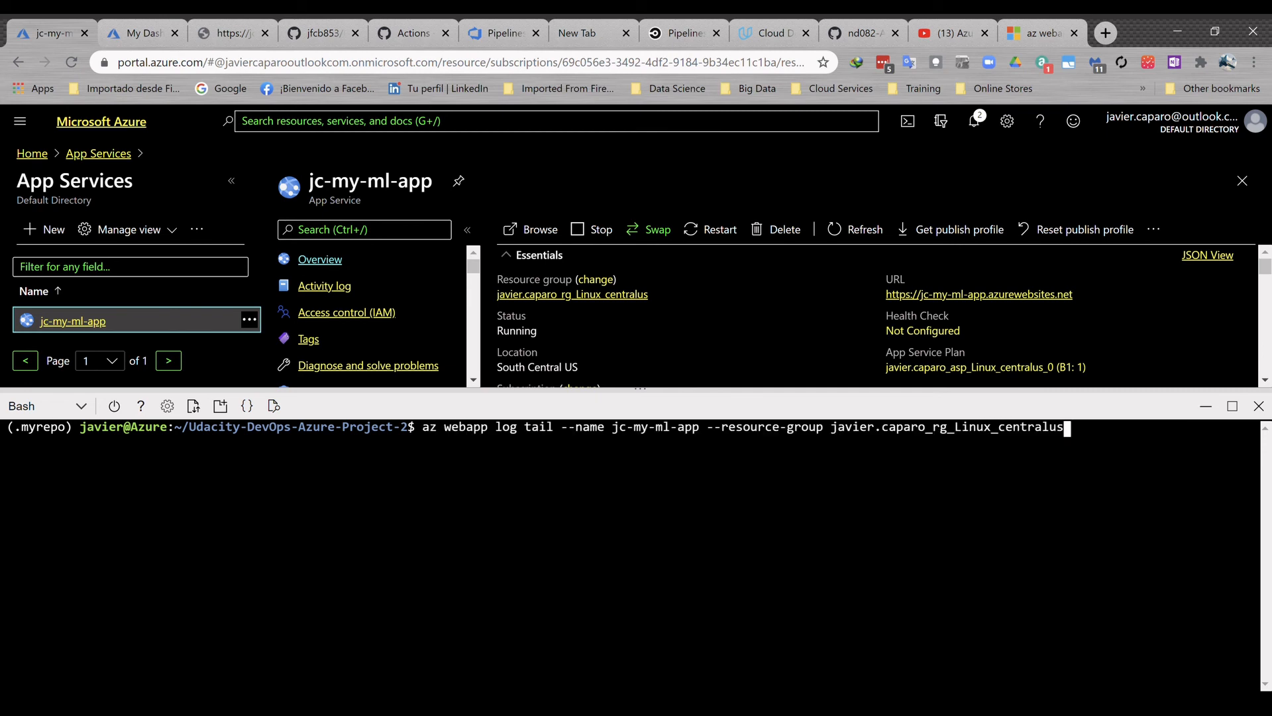
key("Up")
key("Up")
key("Up")
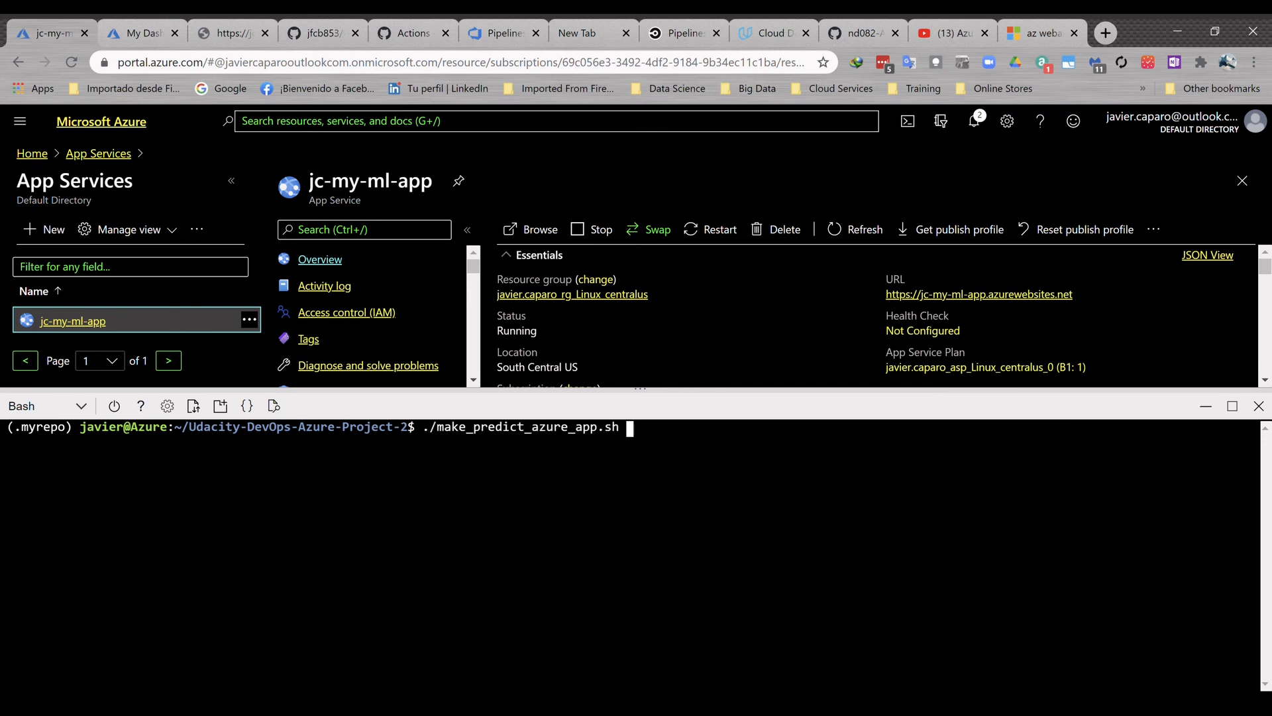
key("Return")
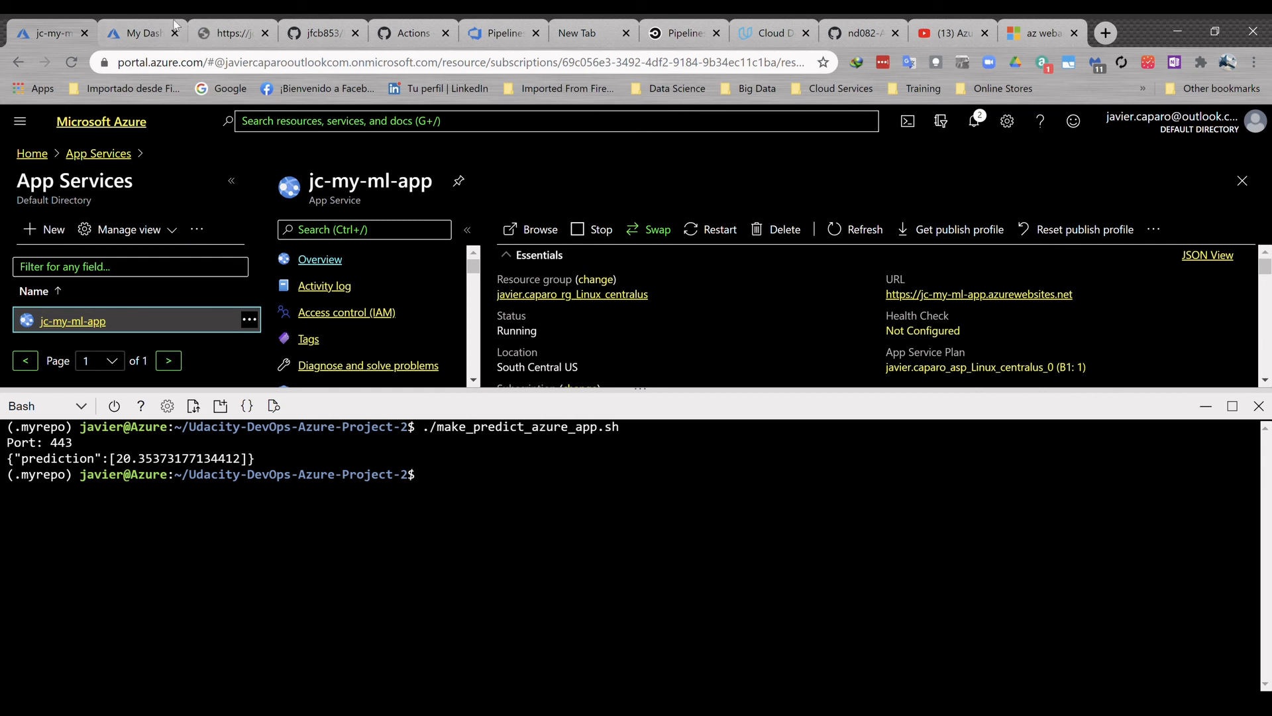
- Start az webapp log tail for jc-my-ml-app in the second Cloud Shell, then rerun make_predict_azure_app.sh in the first one
left_click(153, 33)
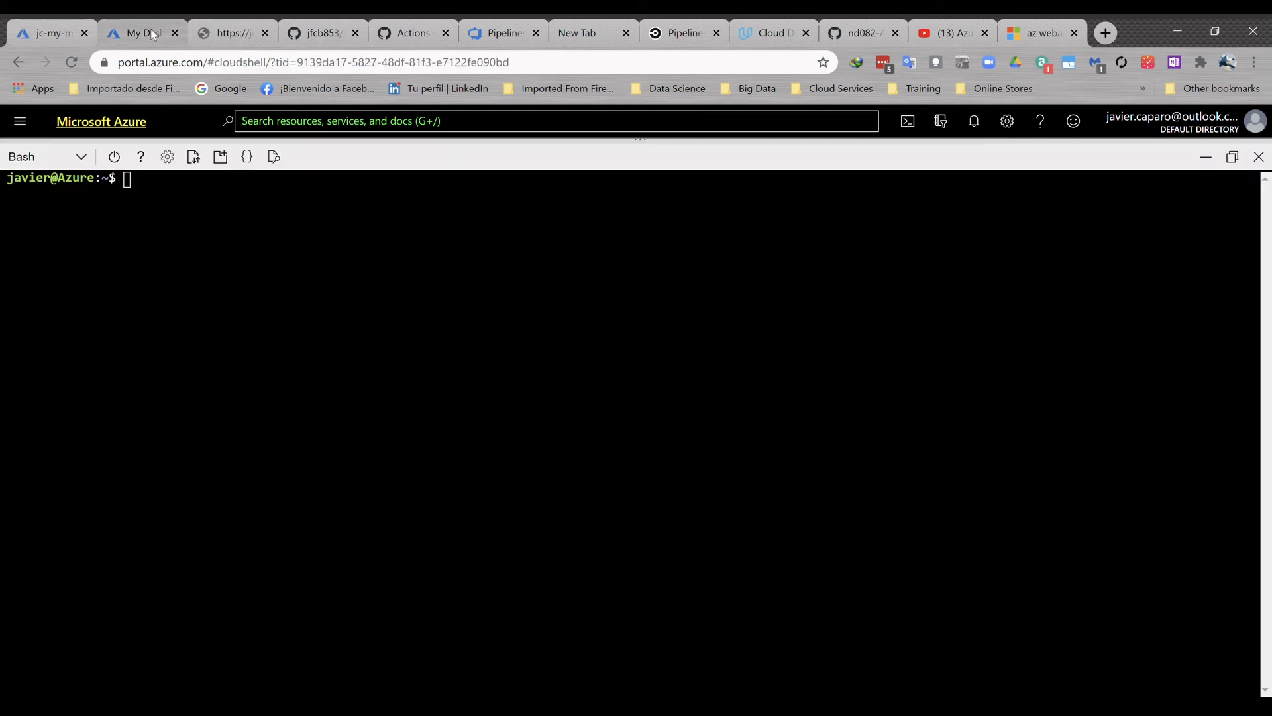
key("Up")
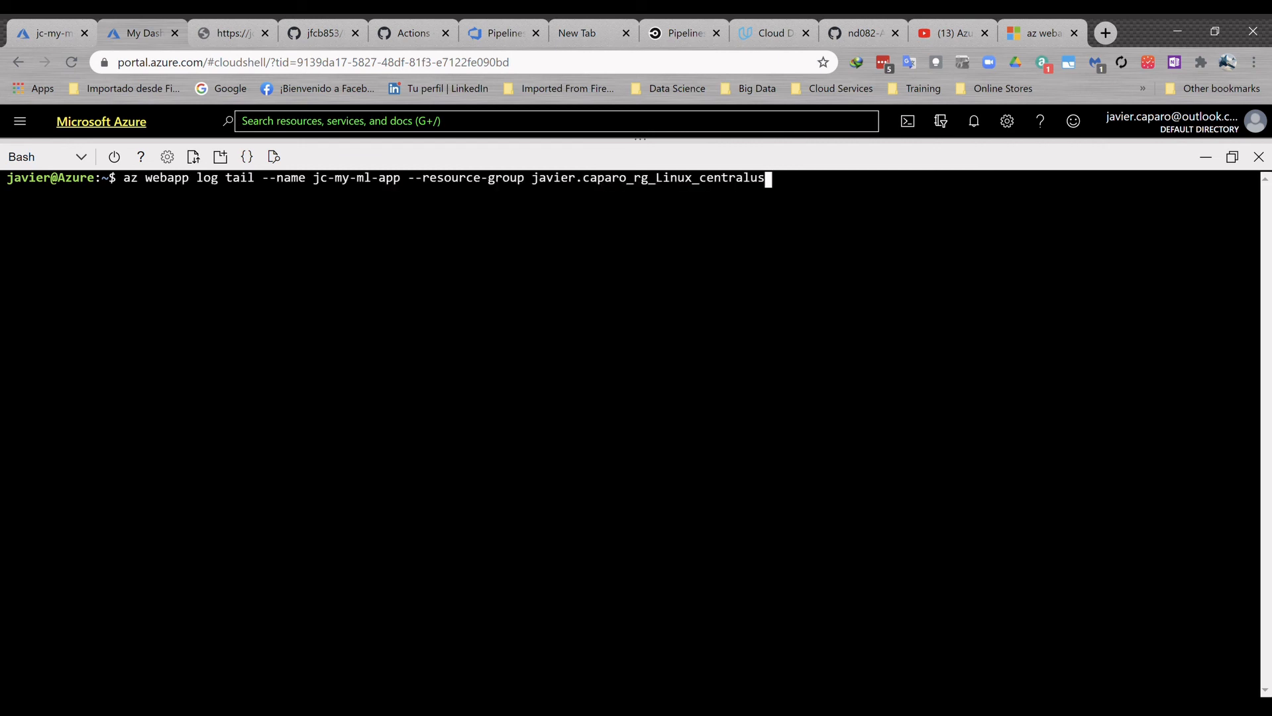
key("Return")
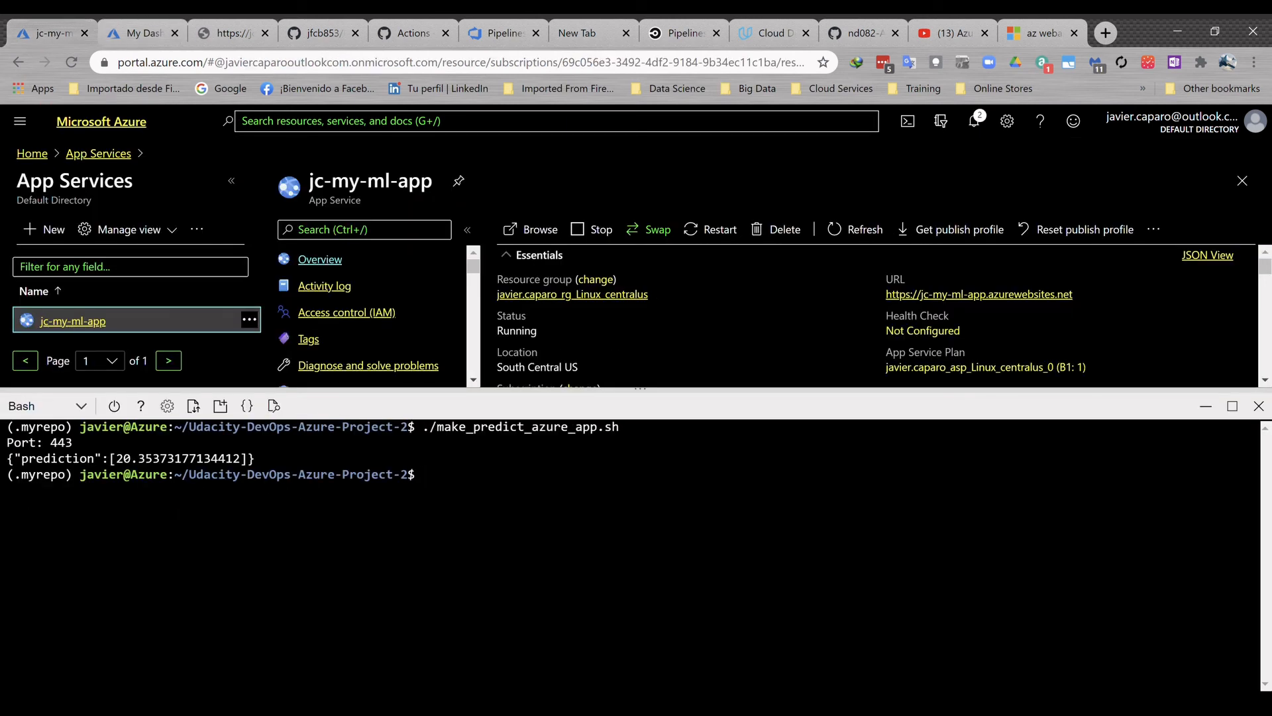
key("Up")
key("Return")
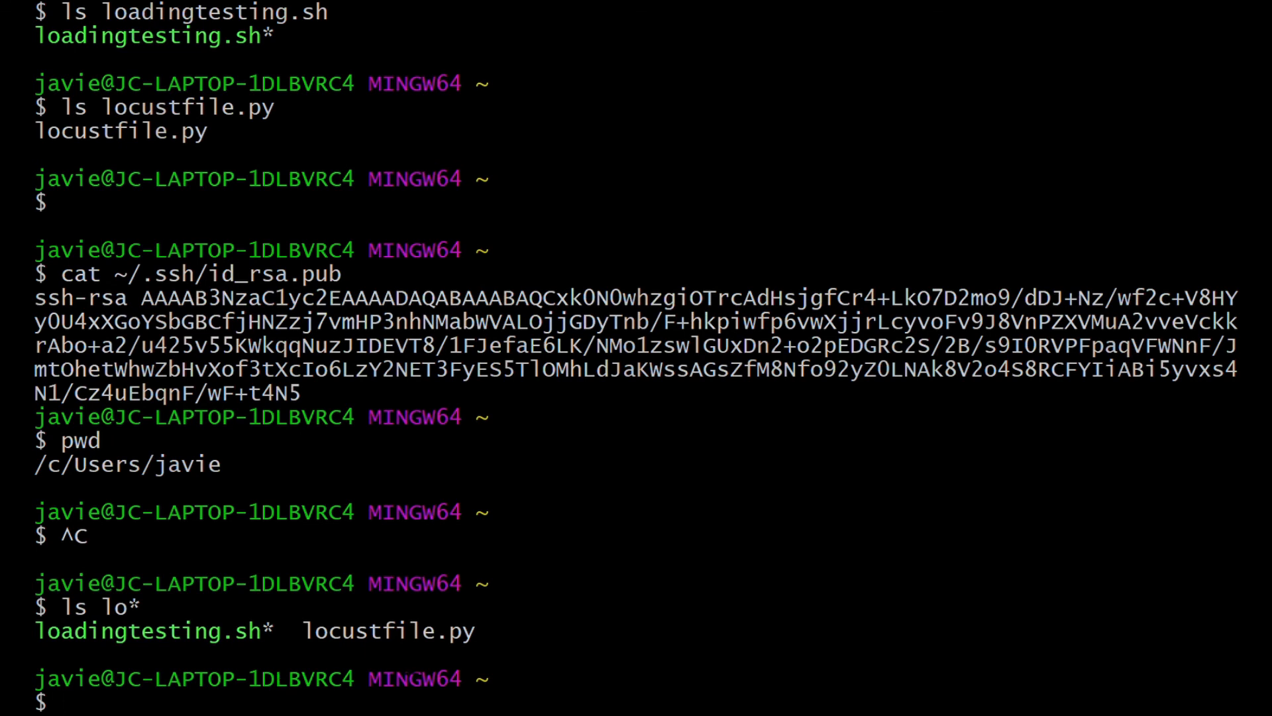
- Switch to the local Git Bash terminal and run the loadingtesting.sh script
type("./load")
key("Tab")
key("Return")
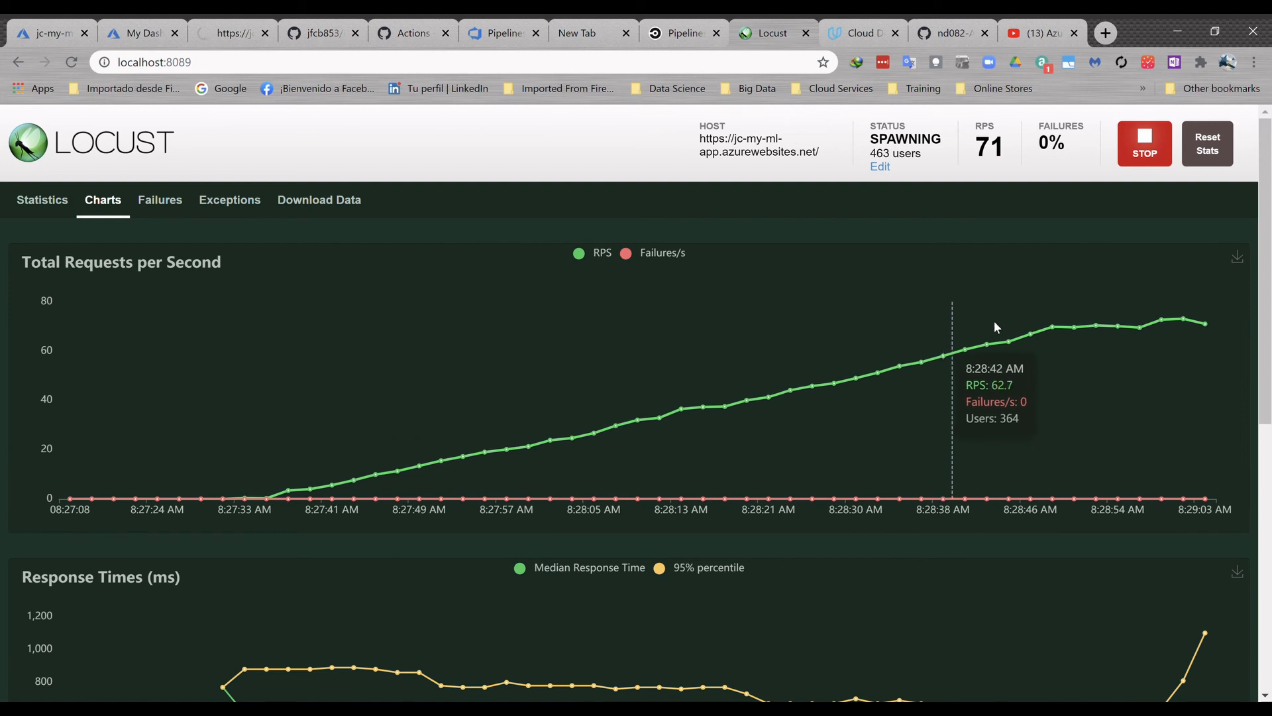
- Examine the requests per second and response times charts in Locust for the jc-my-ml-app load test
scroll(789, 495, "down", 1)
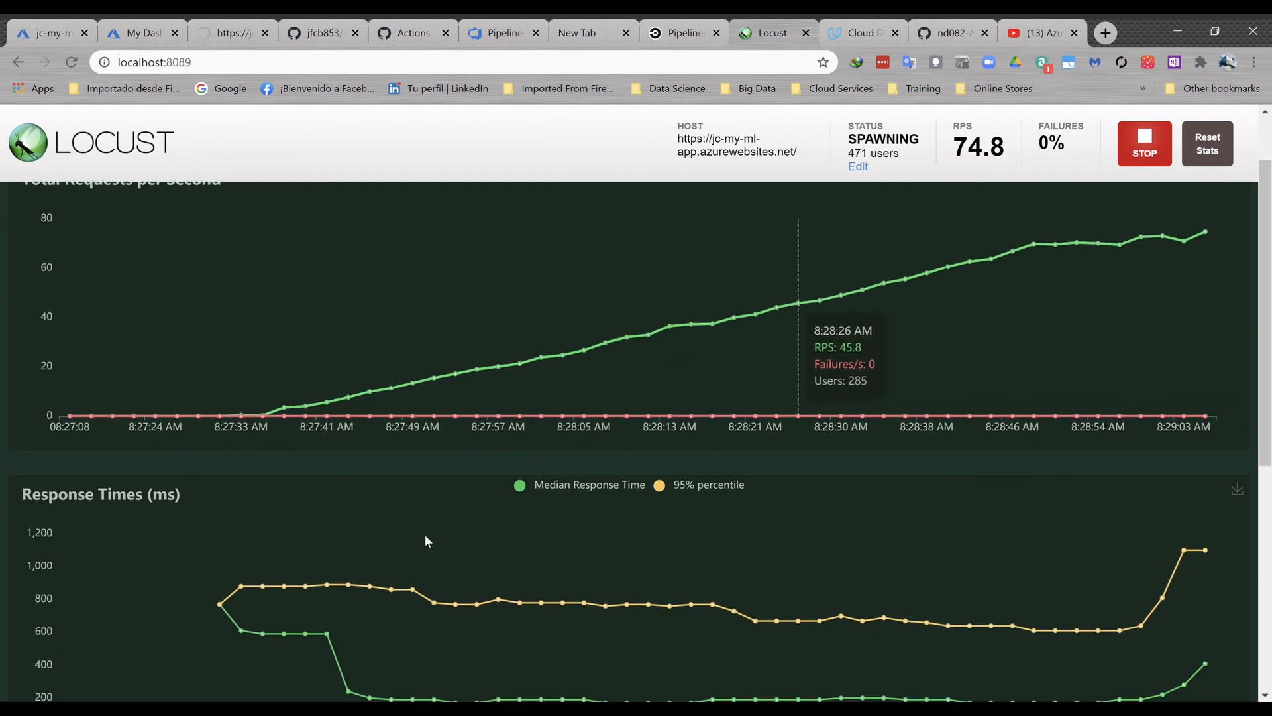
scroll(694, 590, "down", 2)
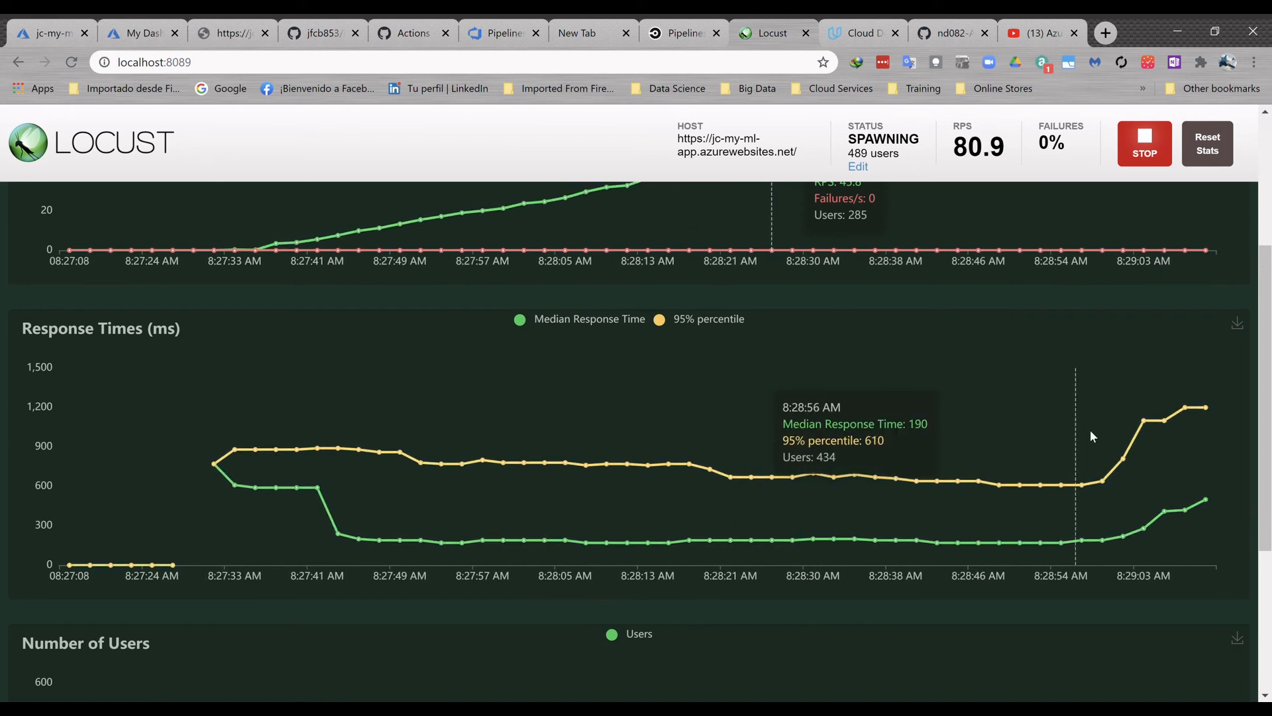
scroll(784, 447, "up", 2)
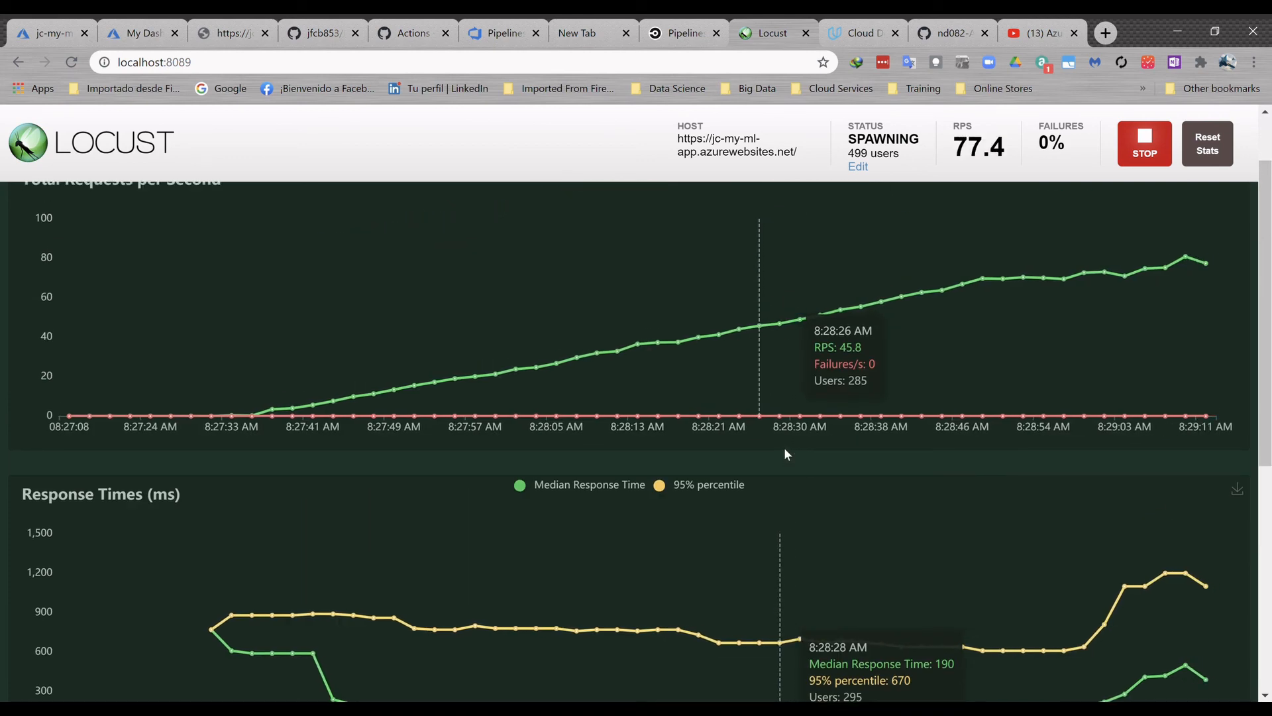